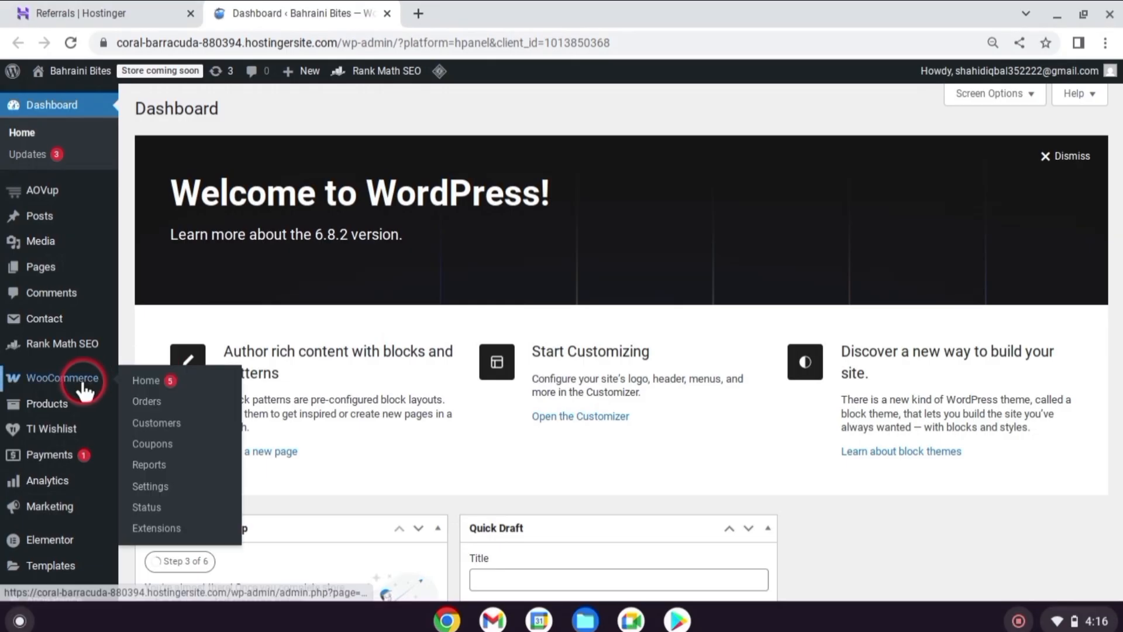
Go to WooCommerce Home and start 'Set up my store' from the Welcome to Woo screen.
{"action": "left_click", "coordinate": [82, 380]}
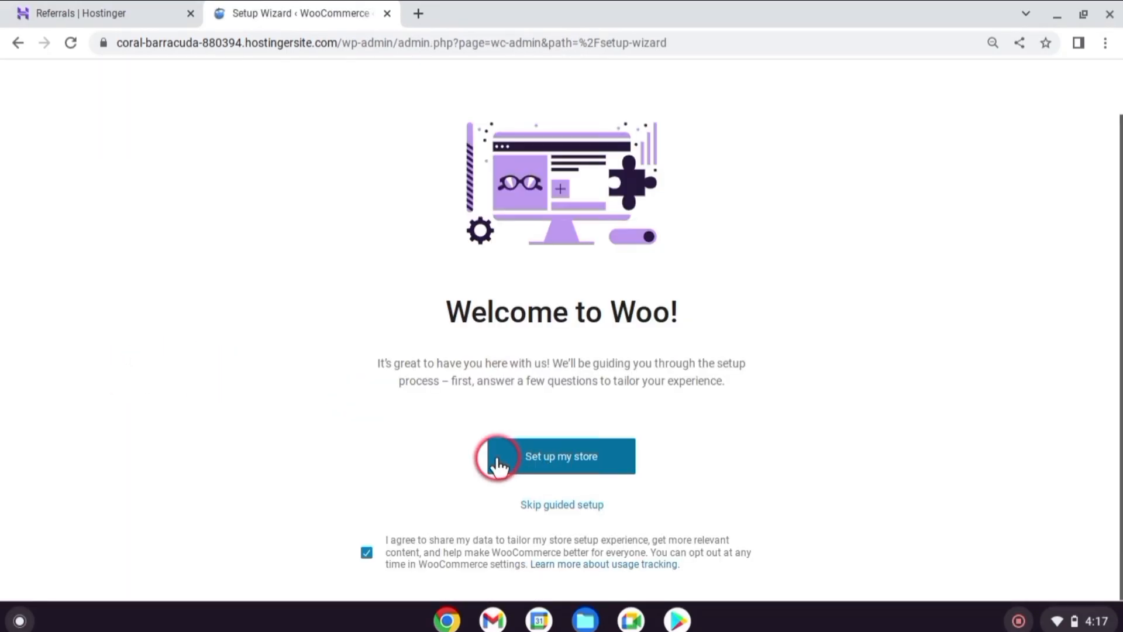
{"action": "left_click", "coordinate": [577, 462]}
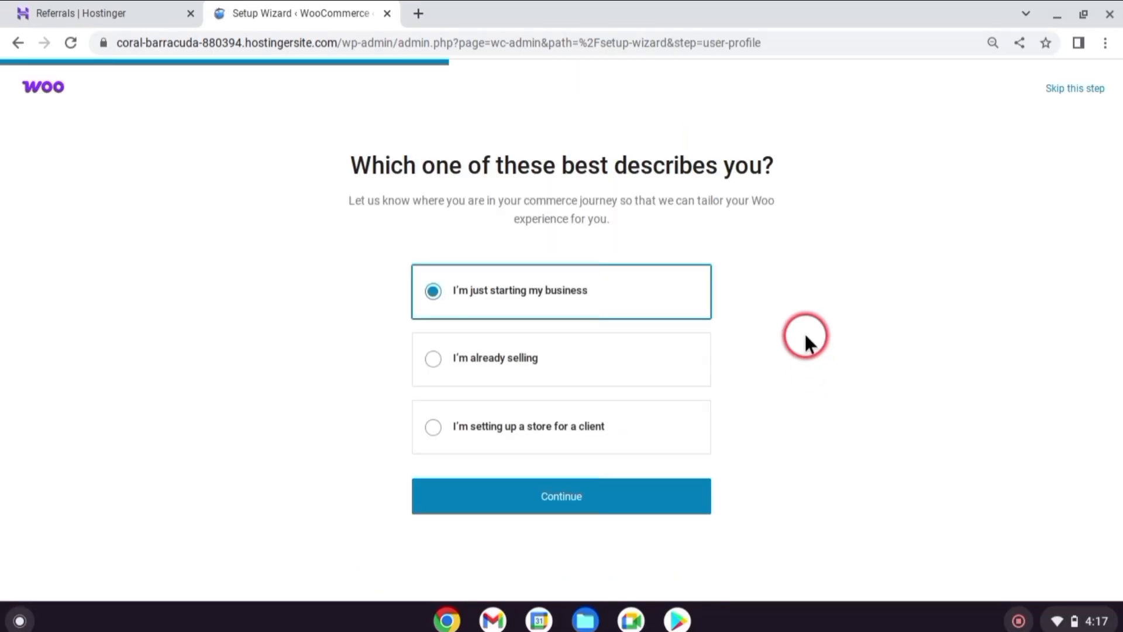
Describe the store as a client store in the Food and drink industry, located in Bahrain.
{"action": "left_click", "coordinate": [432, 426]}
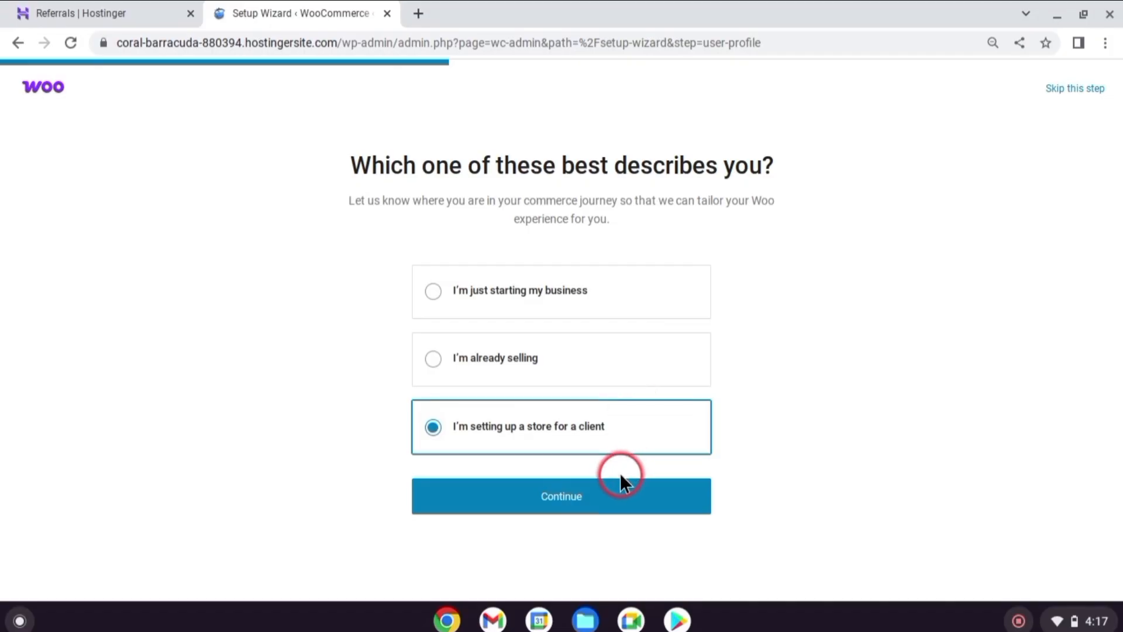
{"action": "left_click", "coordinate": [613, 497]}
{"action": "scroll", "coordinate": [645, 398], "scroll_direction": "down", "scroll_amount": 1}
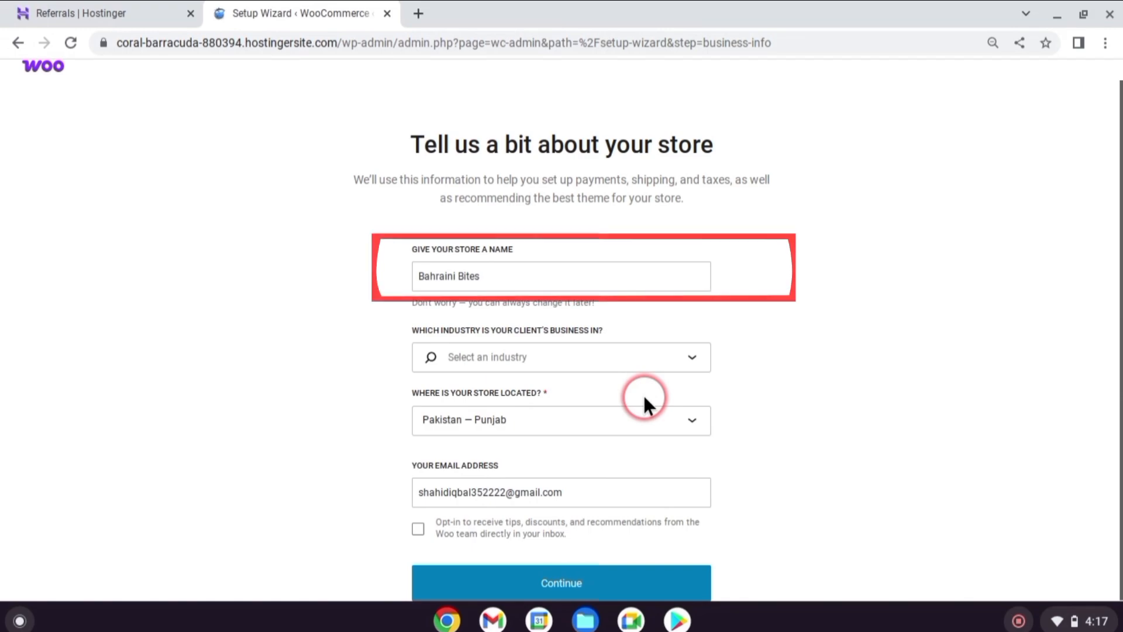
{"action": "left_click", "coordinate": [691, 358]}
{"action": "left_click", "coordinate": [464, 424]}
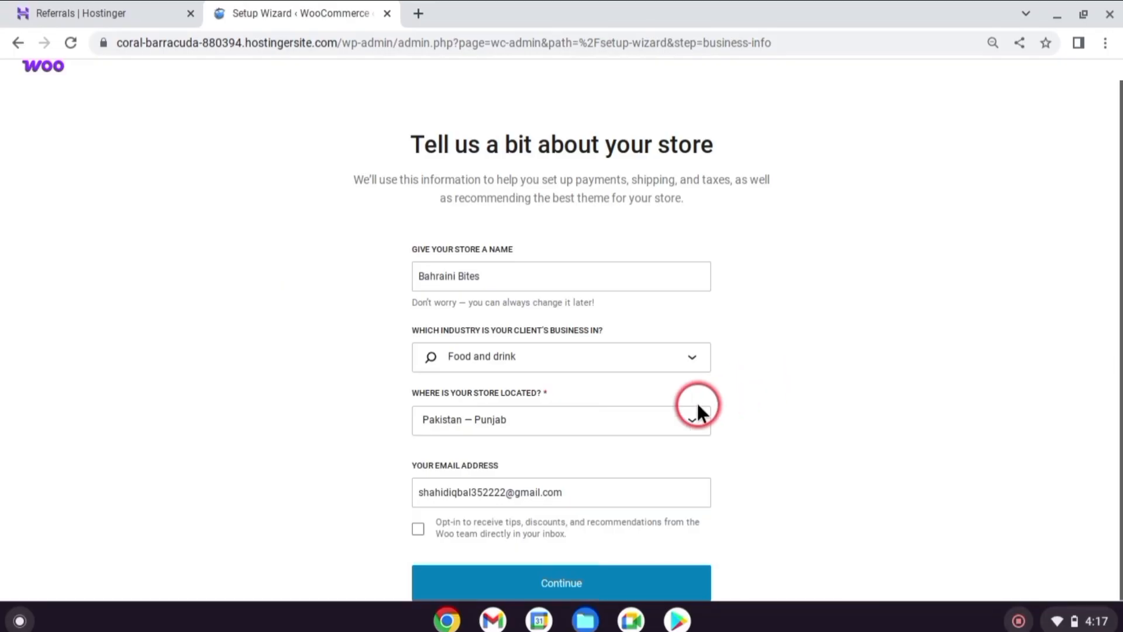
{"action": "left_click", "coordinate": [694, 420]}
{"action": "type", "text": "bah"}
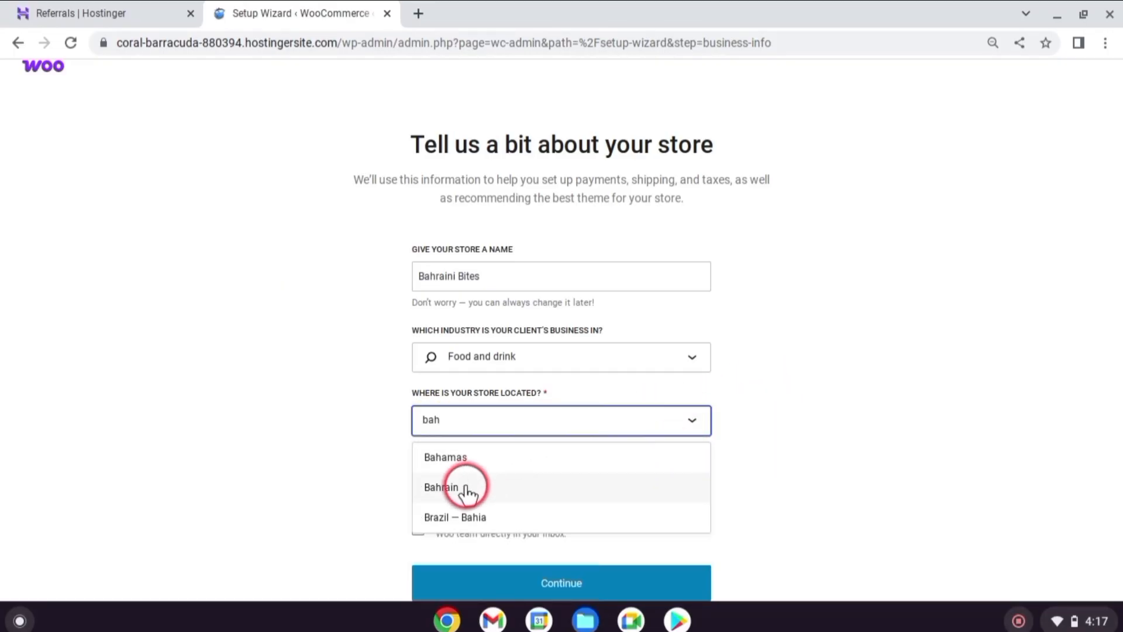
{"action": "left_click", "coordinate": [445, 485]}
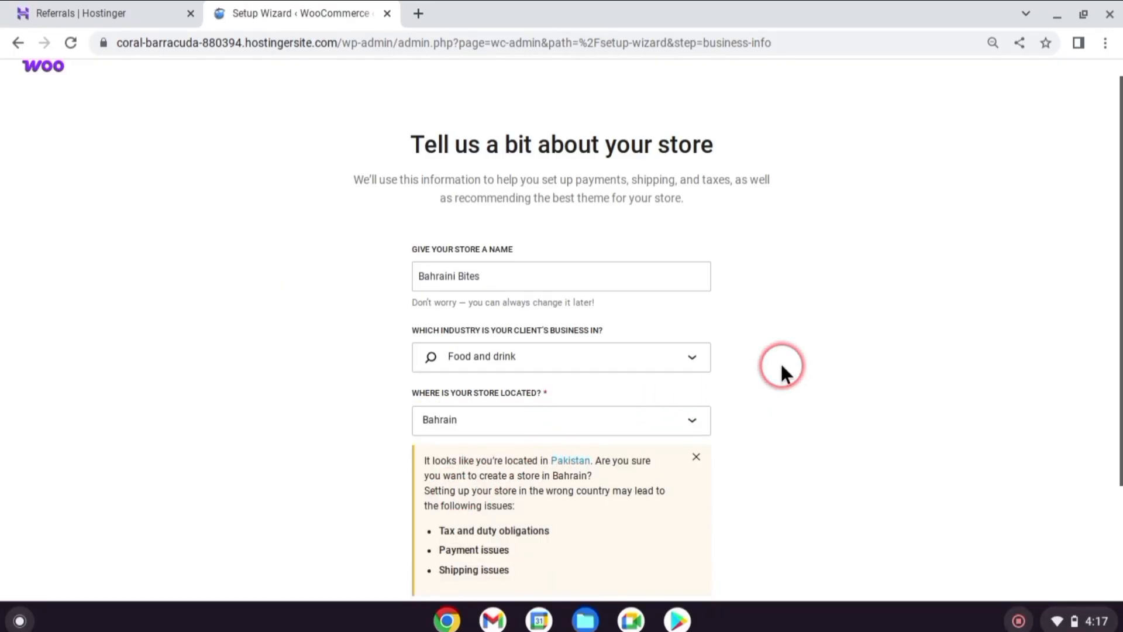
Opt in to tips, then keep only Jetpack, dropping Klaviyo, PayPal Payments, Pinterest and Google for WooCommerce.
{"action": "scroll", "coordinate": [782, 371], "scroll_direction": "down", "scroll_amount": 2}
{"action": "scroll", "coordinate": [783, 367], "scroll_direction": "down", "scroll_amount": 1}
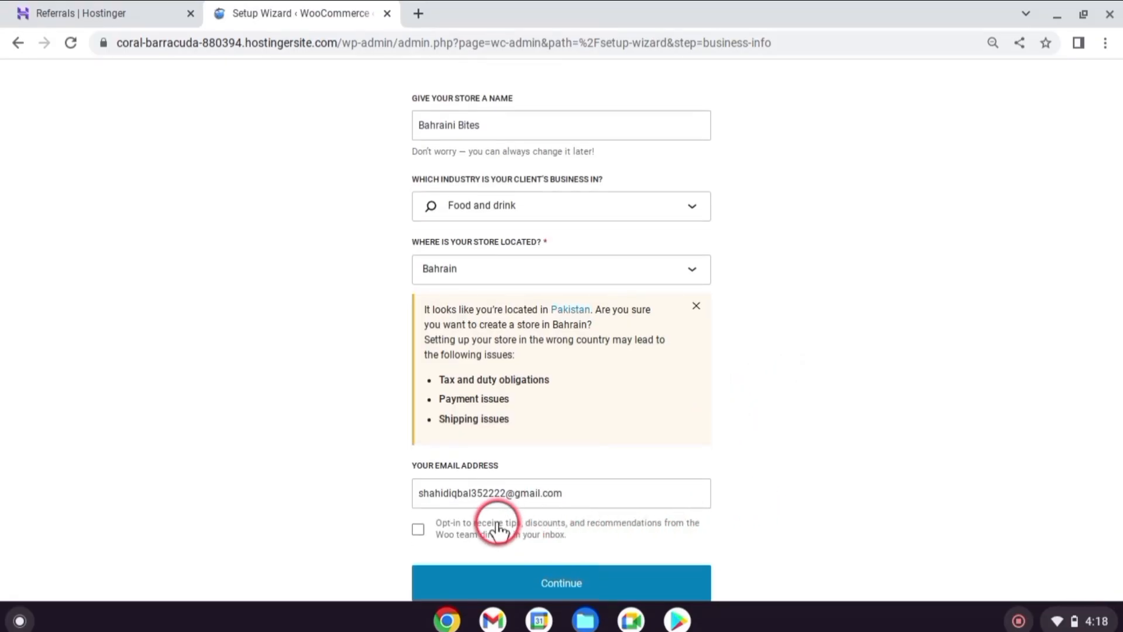
{"action": "left_click", "coordinate": [418, 531]}
{"action": "left_click", "coordinate": [588, 584]}
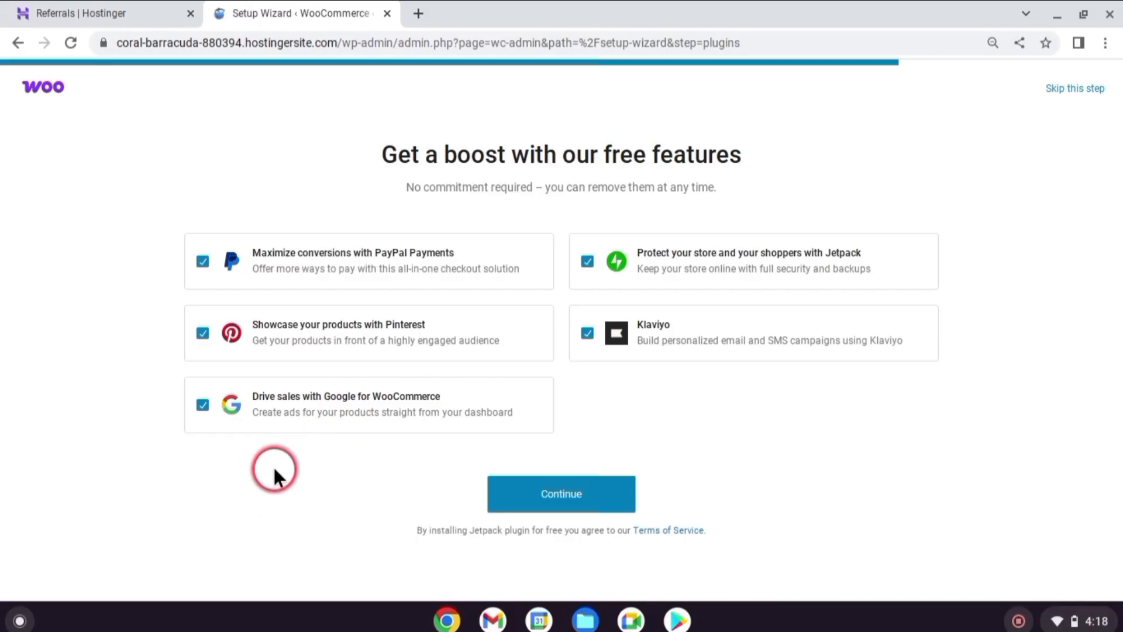
{"action": "left_click", "coordinate": [587, 262]}
{"action": "left_click", "coordinate": [587, 262]}
{"action": "left_click", "coordinate": [588, 333]}
{"action": "left_click", "coordinate": [203, 261]}
{"action": "left_click", "coordinate": [202, 333]}
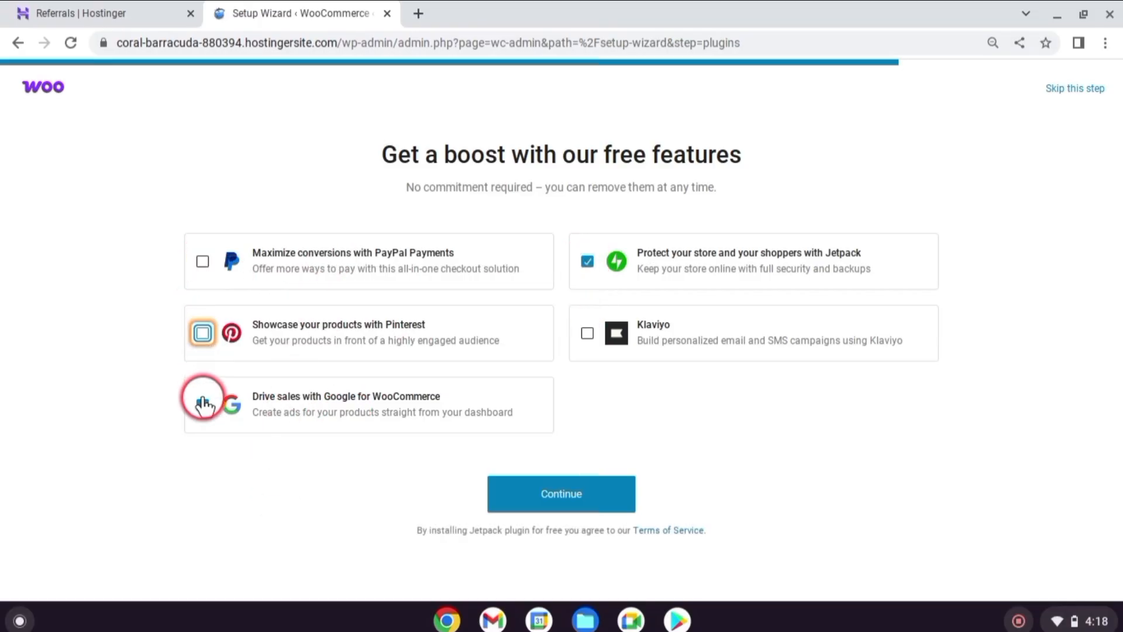
{"action": "left_click", "coordinate": [202, 404]}
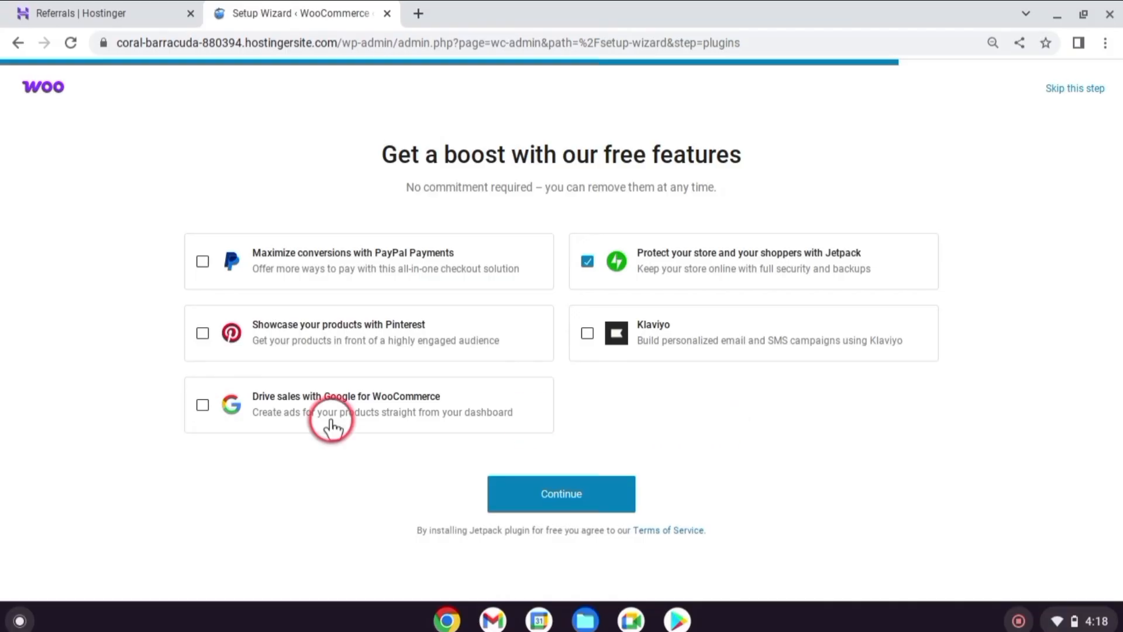
{"action": "left_click", "coordinate": [515, 495]}
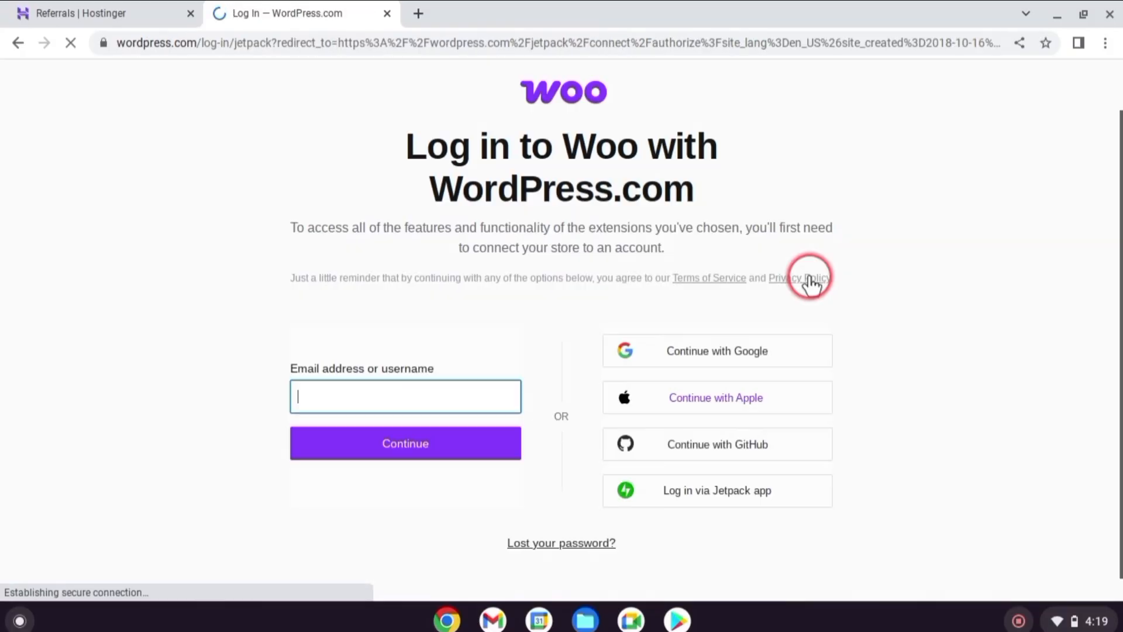
Log in to WordPress.com with a Google account and submit the SMS verification code.
{"action": "left_click", "coordinate": [757, 338]}
{"action": "left_click", "coordinate": [612, 351]}
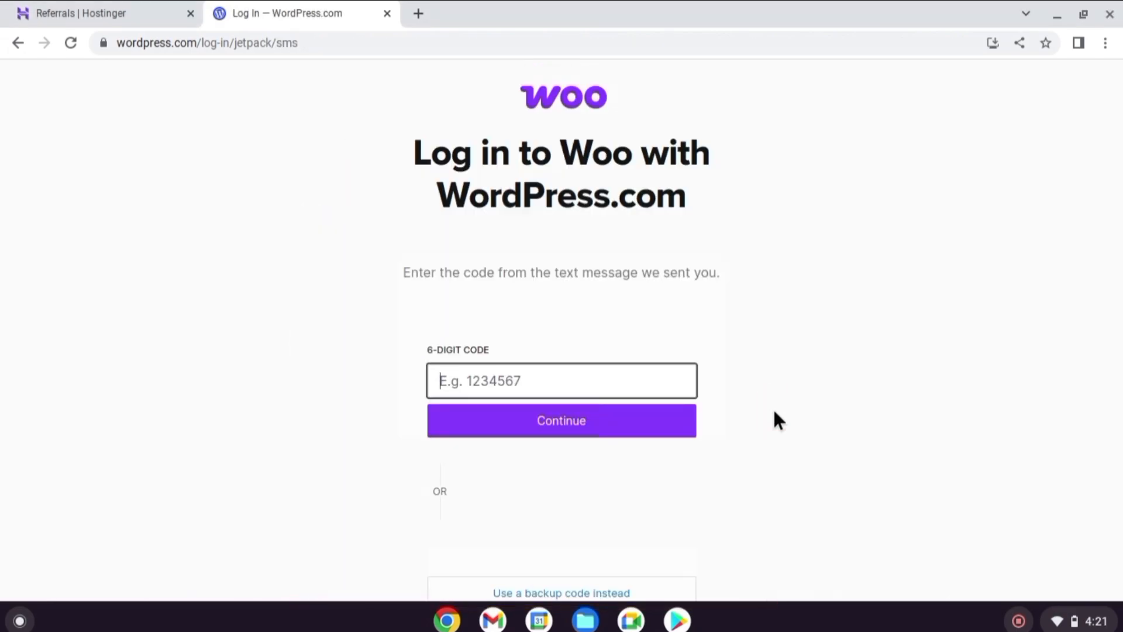
{"action": "left_click", "coordinate": [592, 380]}
{"action": "left_click", "coordinate": [1122, 486]}
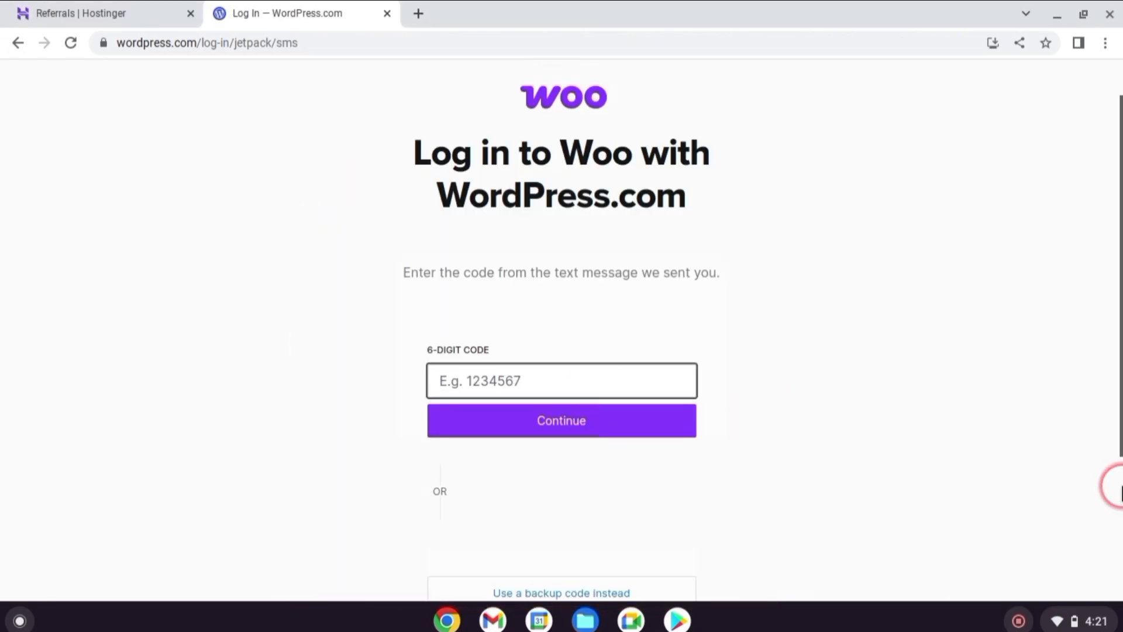
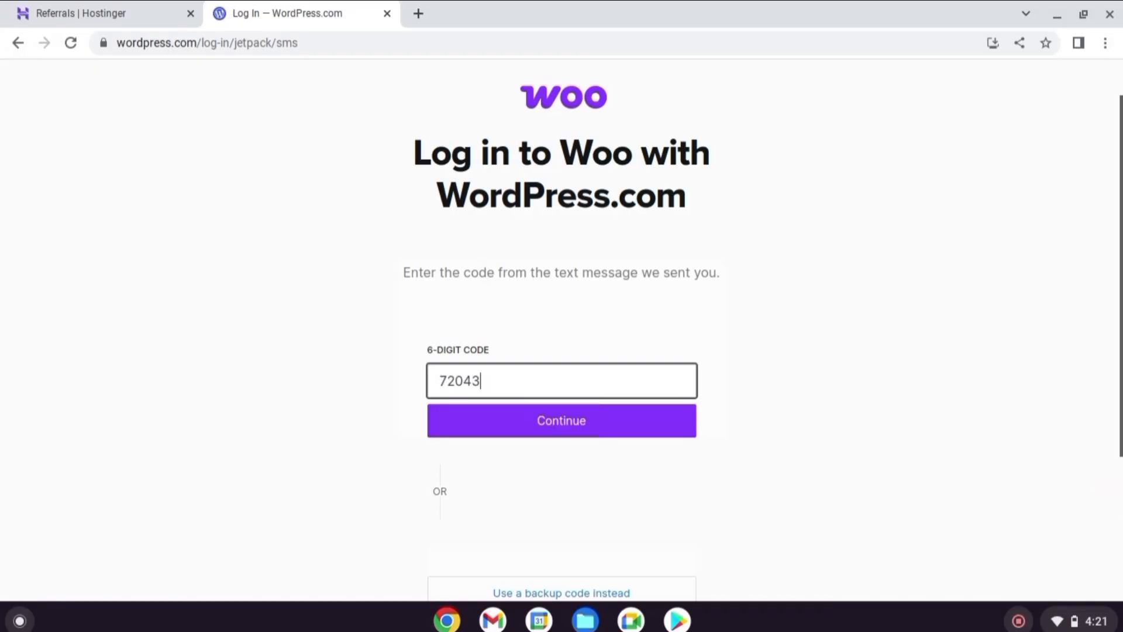
{"action": "key", "text": "Return"}
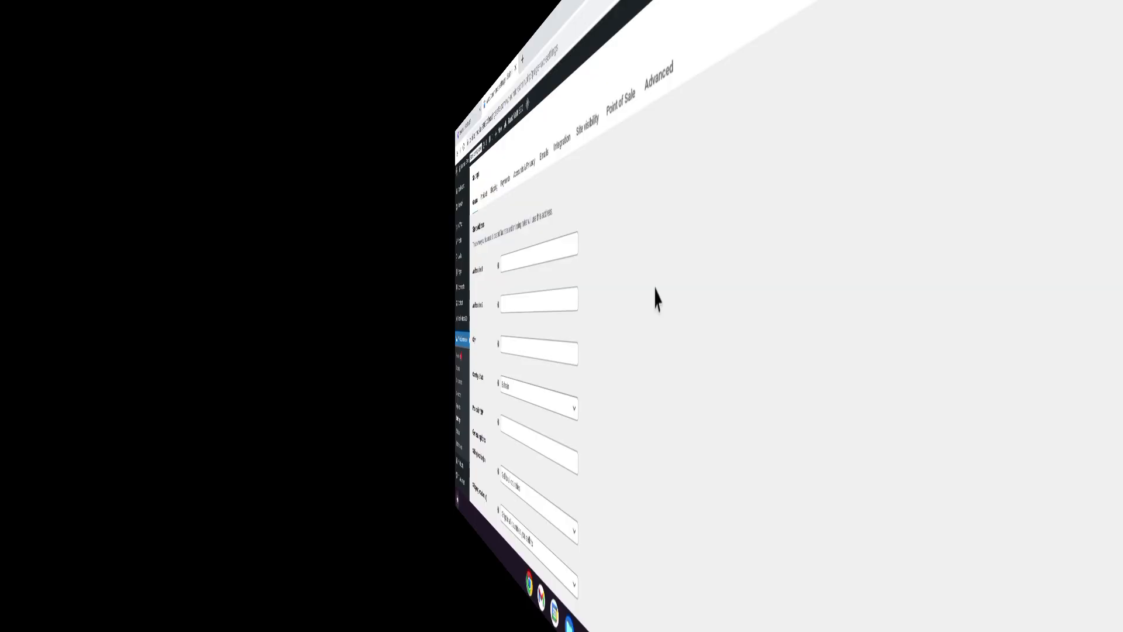
Open the WooCommerce General settings and scroll down to the empty Store Address section.
{"action": "left_click", "coordinate": [683, 252]}
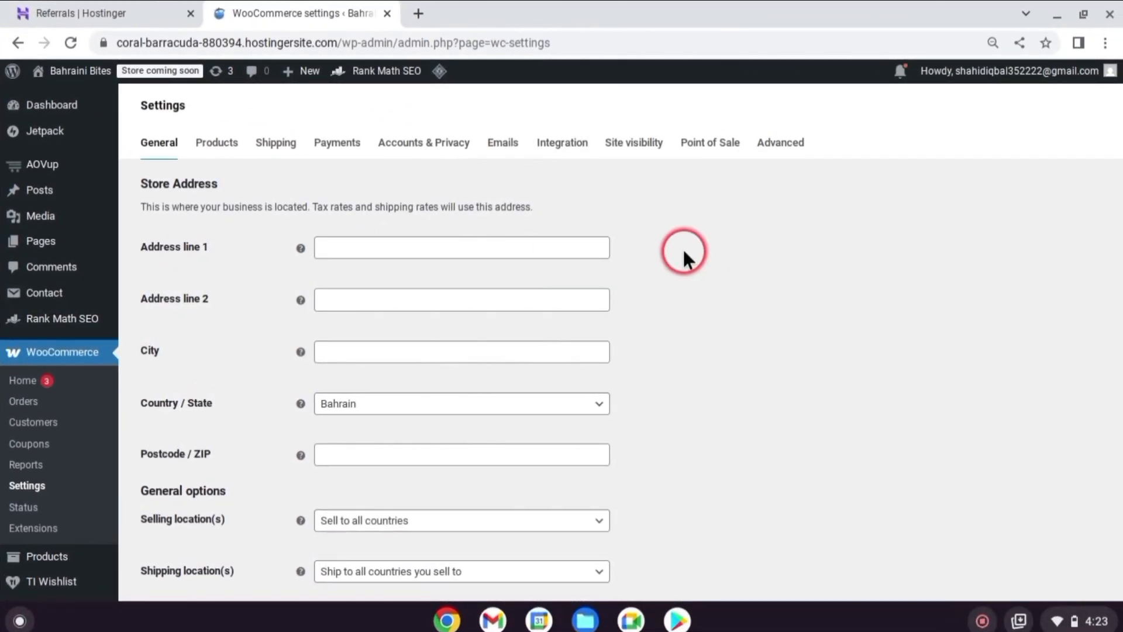
{"action": "scroll", "coordinate": [1065, 181], "scroll_direction": "down", "scroll_amount": 1}
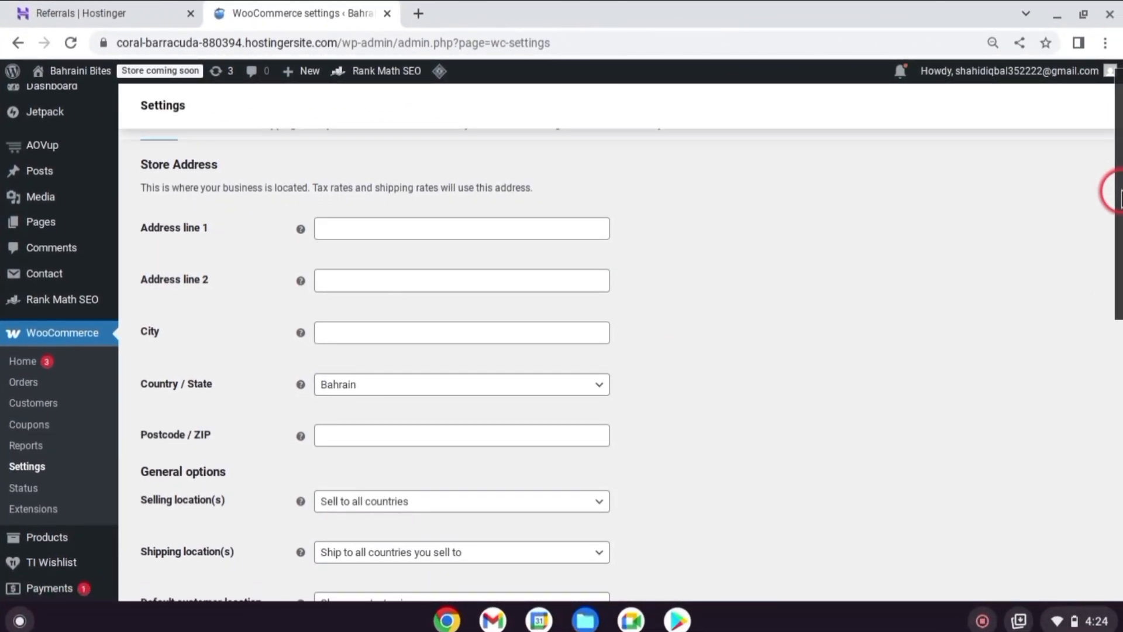
{"action": "left_click_drag", "start_coordinate": [1119, 193], "coordinate": [686, 257]}
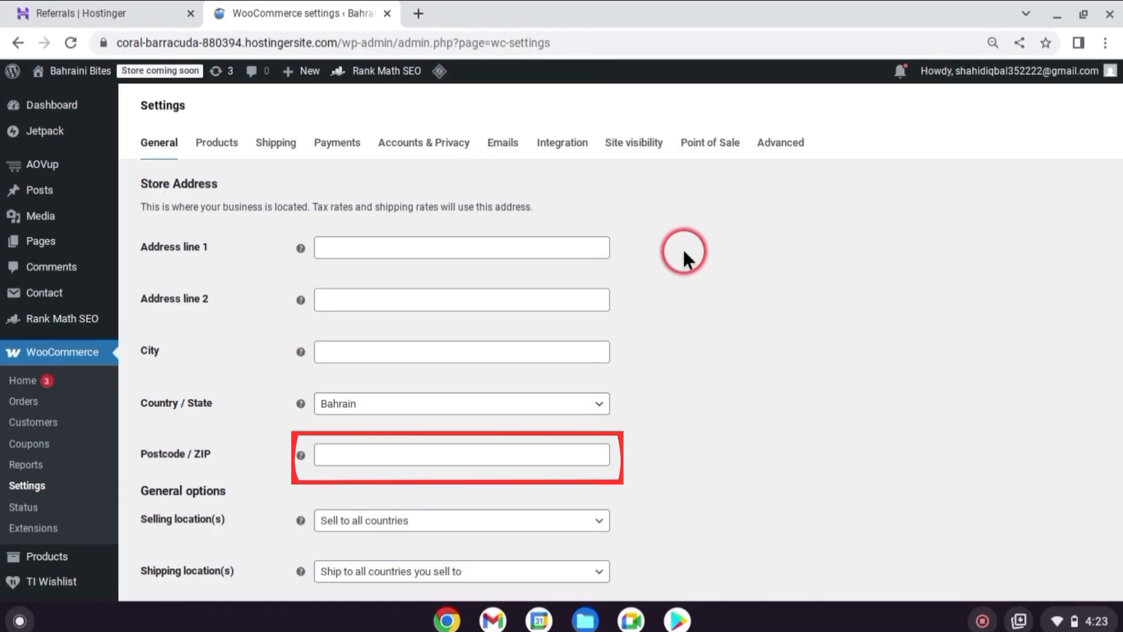
Autofill the Manama store address and change the postcode to 00000.
{"action": "left_click", "coordinate": [351, 247]}
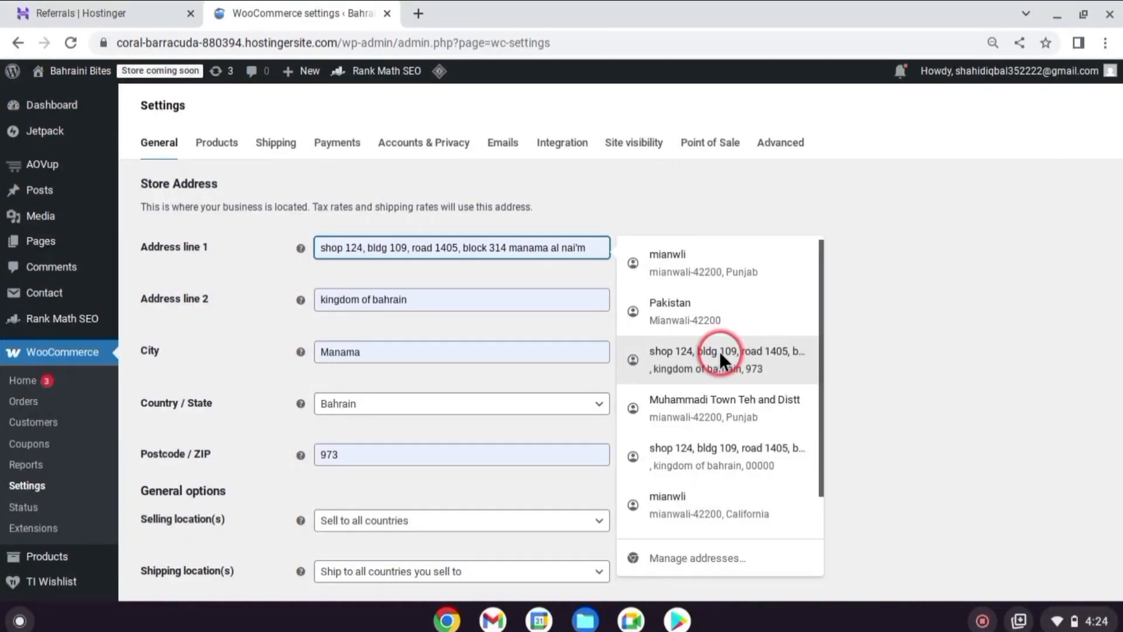
{"action": "left_click", "coordinate": [723, 360]}
{"action": "left_click", "coordinate": [607, 352]}
{"action": "scroll", "coordinate": [827, 291], "scroll_direction": "down", "scroll_amount": 3}
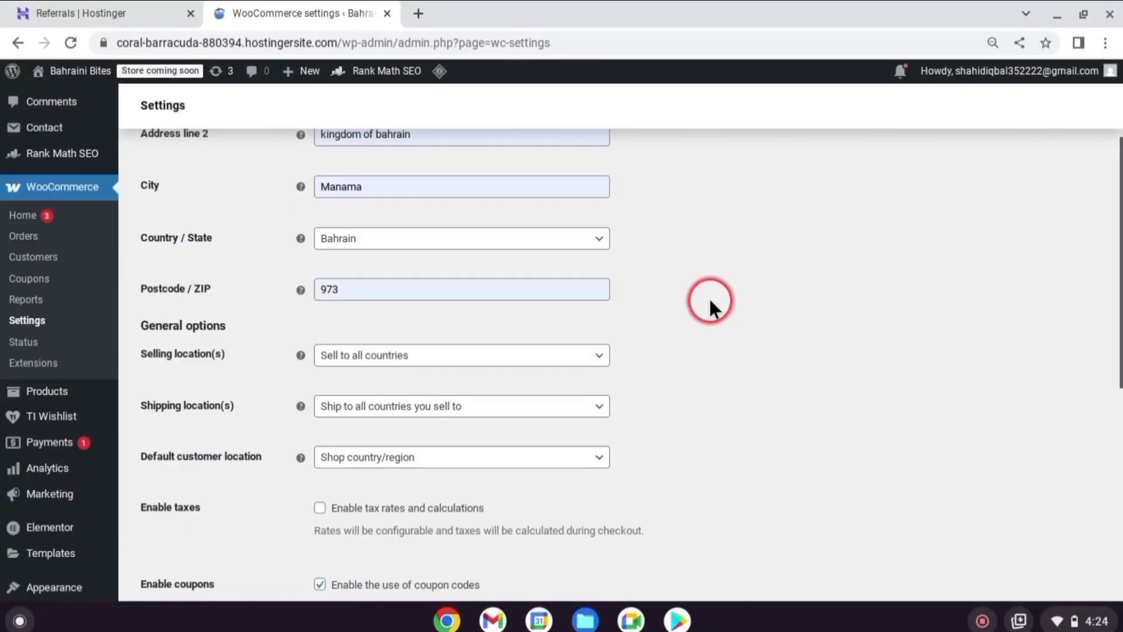
{"action": "left_click", "coordinate": [497, 290]}
{"action": "key", "text": "BackSpace"}
{"action": "key", "text": "BackSpace"}
{"action": "key", "text": "BackSpace"}
{"action": "type", "text": "00000"}
{"action": "left_click", "coordinate": [788, 241]}
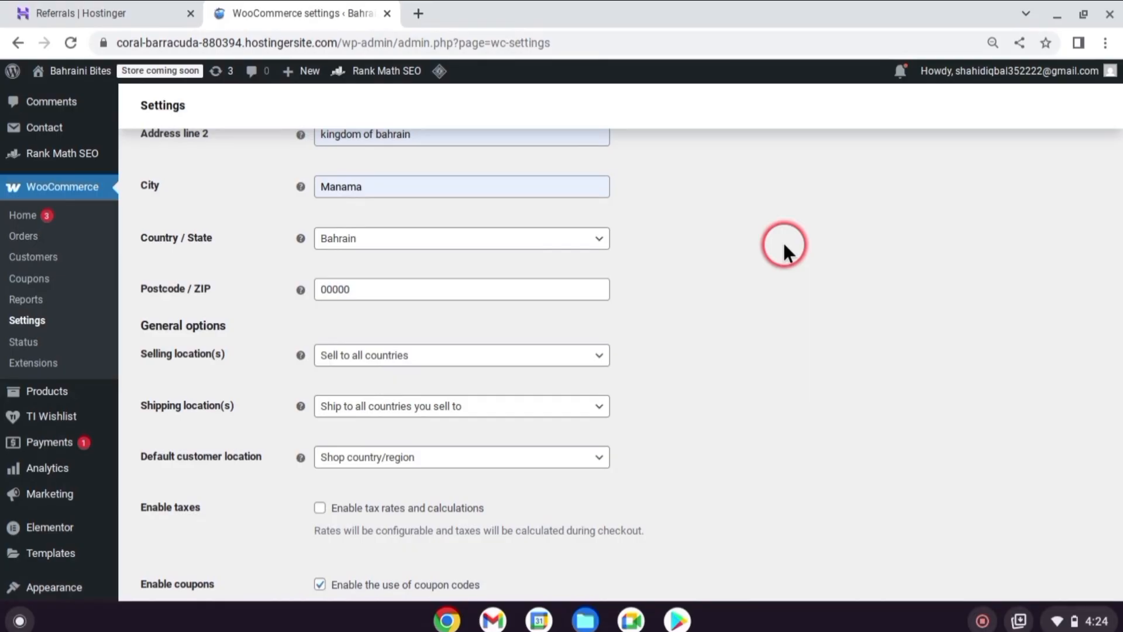
Set Selling location(s) to 'Sell to specific countries' with Bahrain only.
{"action": "scroll", "coordinate": [782, 242], "scroll_direction": "down", "scroll_amount": 1}
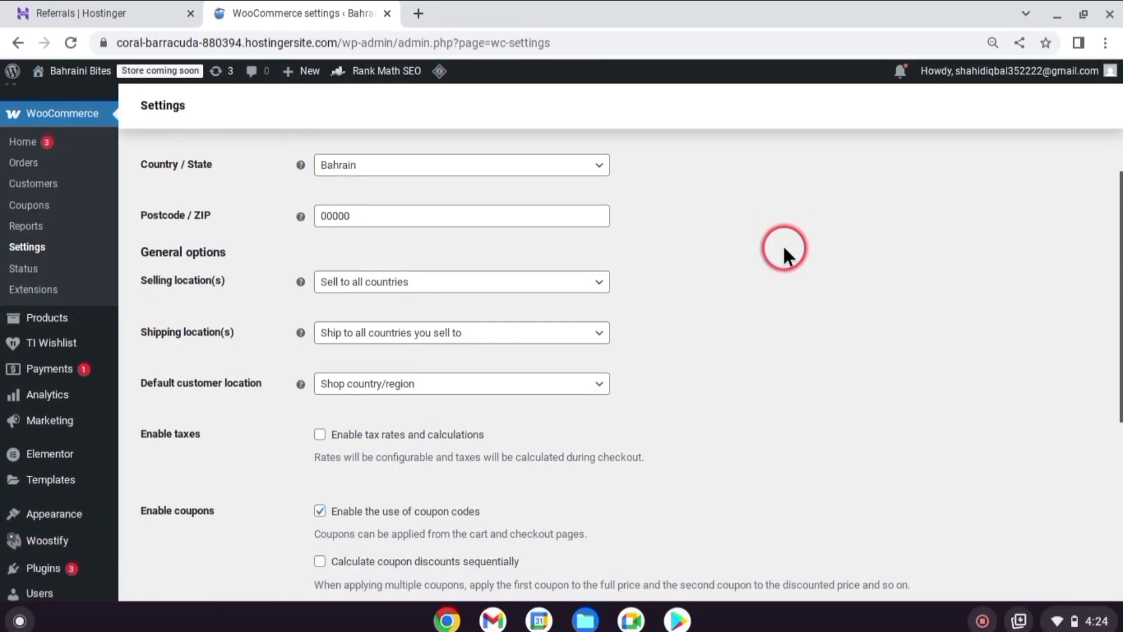
{"action": "scroll", "coordinate": [783, 252], "scroll_direction": "down", "scroll_amount": 1}
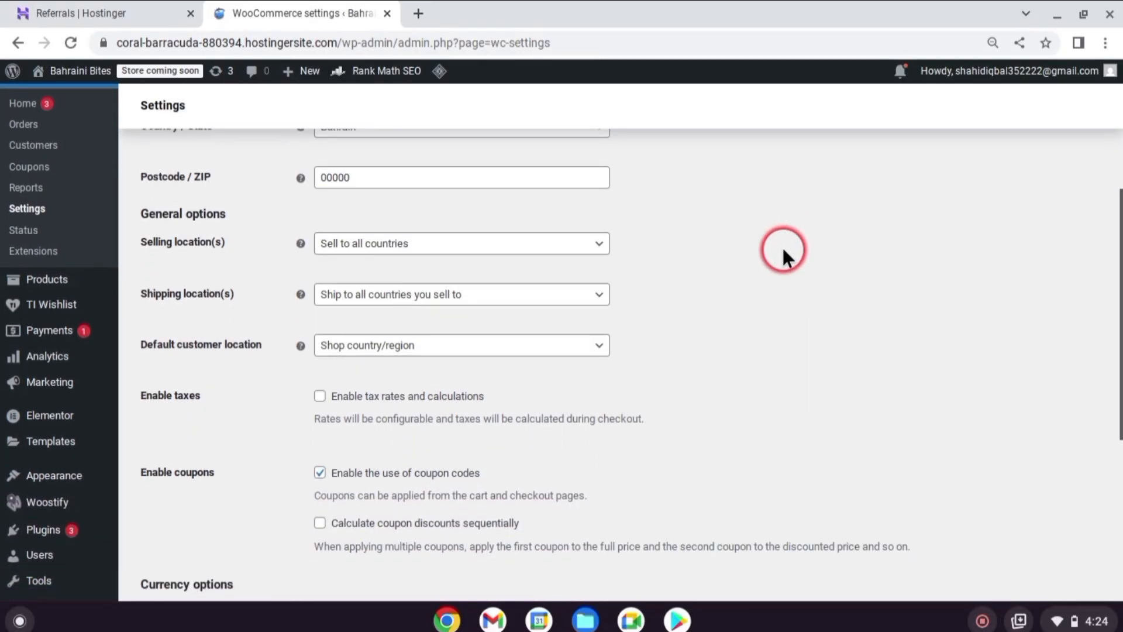
{"action": "left_click", "coordinate": [602, 248]}
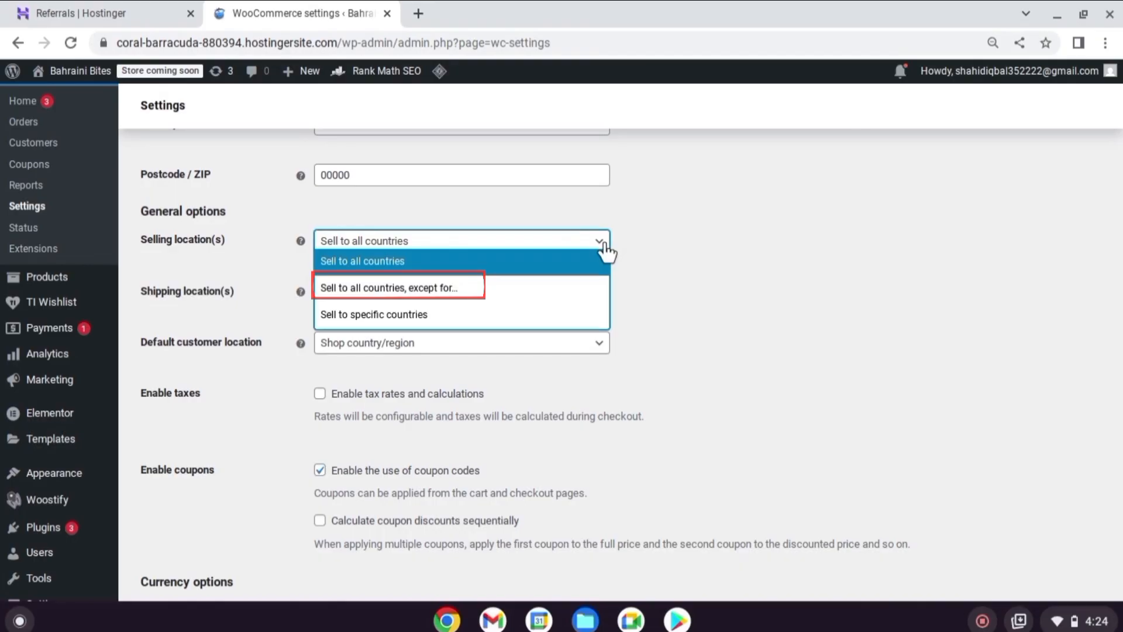
{"action": "left_click", "coordinate": [431, 316]}
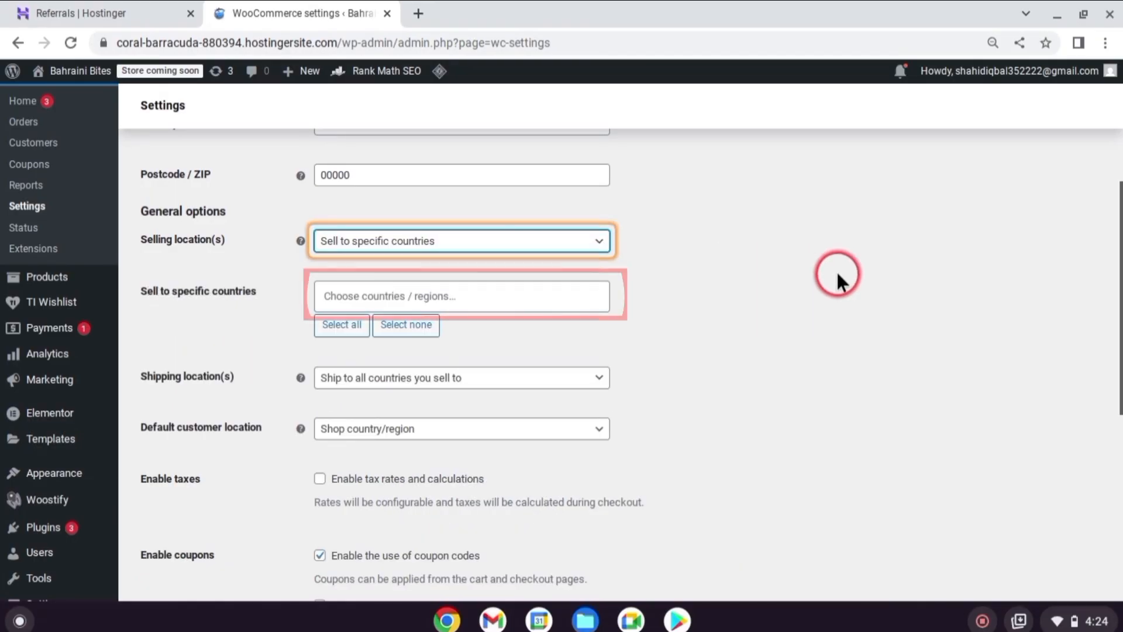
{"action": "left_click", "coordinate": [405, 292]}
{"action": "type", "text": "bahr"}
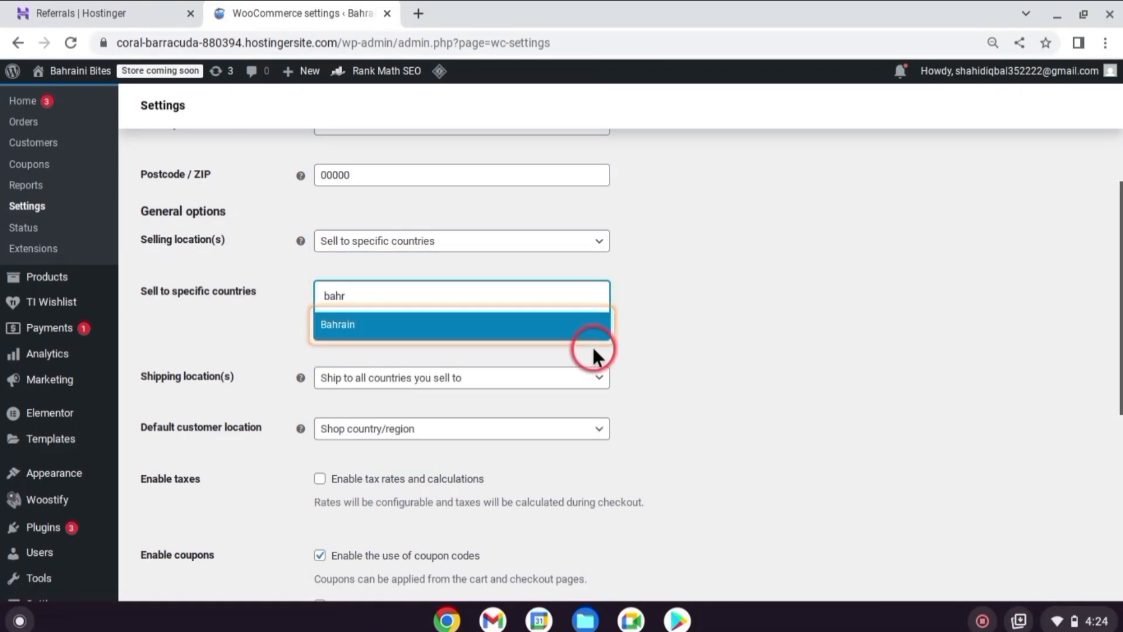
{"action": "left_click", "coordinate": [571, 323]}
{"action": "scroll", "coordinate": [655, 340], "scroll_direction": "down", "scroll_amount": 1}
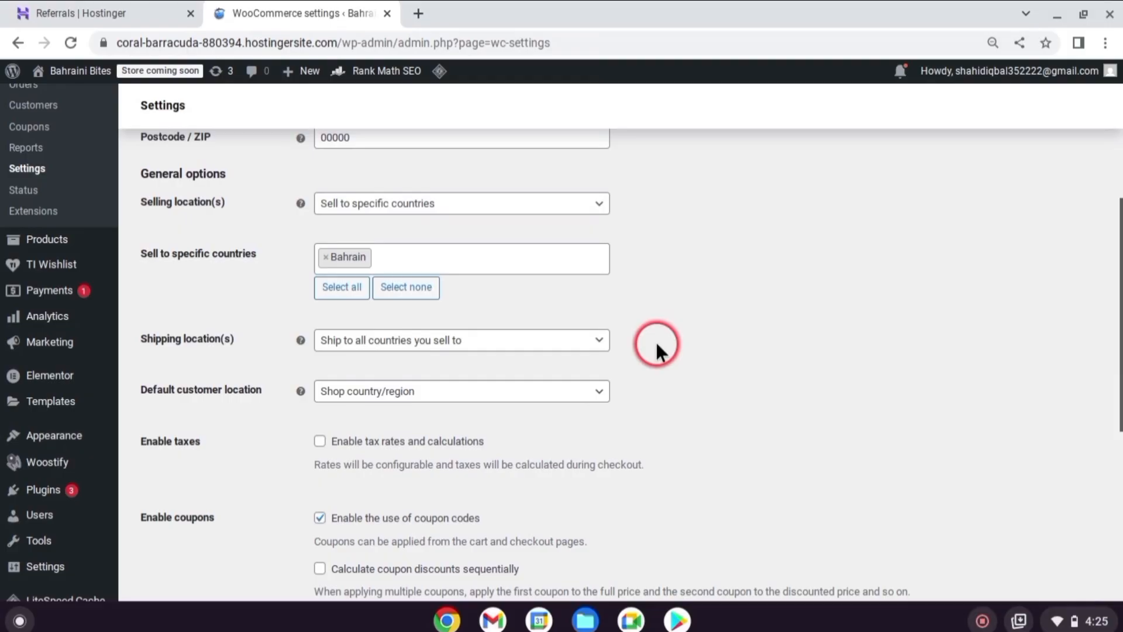
Restrict shipping to specific countries, adding Bahrain as the only one.
{"action": "left_click", "coordinate": [592, 344]}
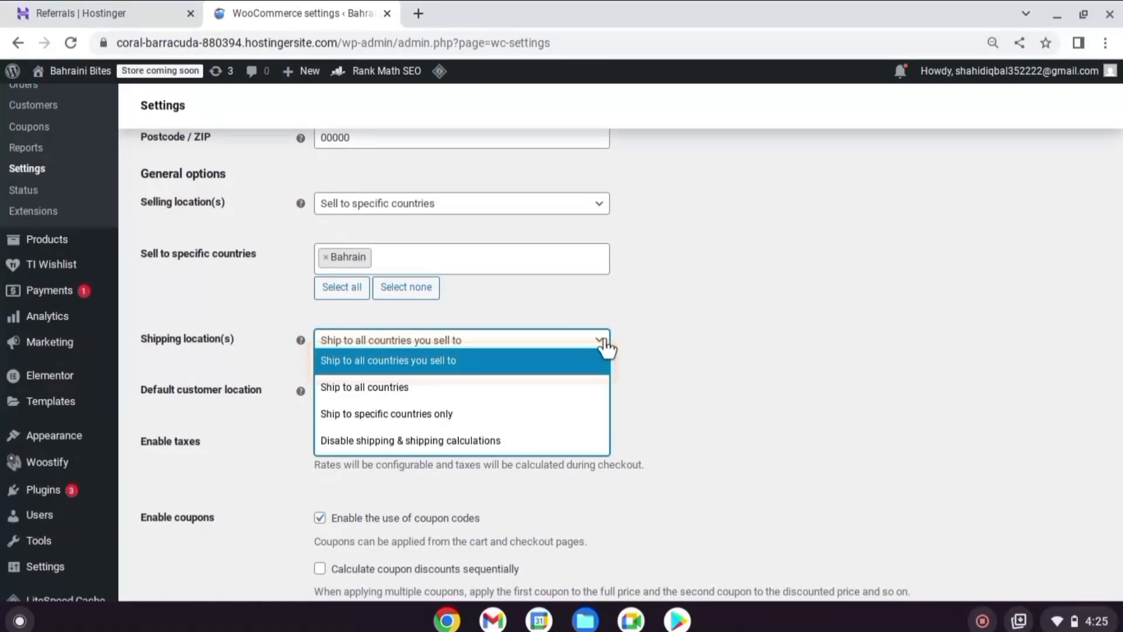
{"action": "left_click", "coordinate": [513, 413]}
{"action": "left_click", "coordinate": [459, 391]}
{"action": "type", "text": "bahr"}
{"action": "key", "text": "Return"}
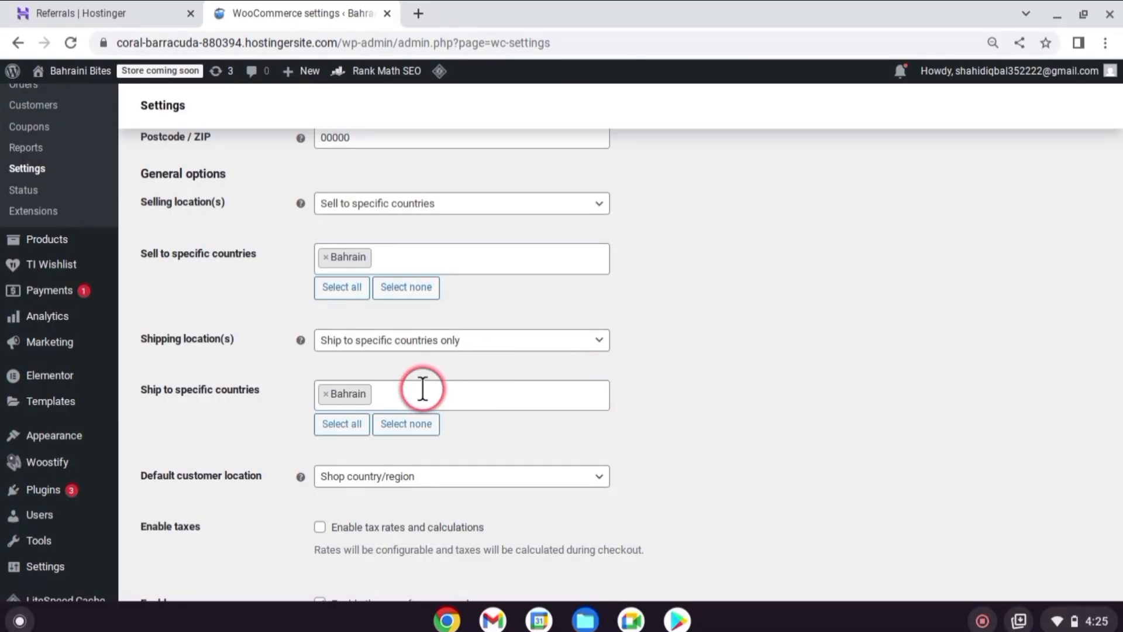
Set default customer location to Geolocate and enable tax rates and calculations.
{"action": "scroll", "coordinate": [675, 375], "scroll_direction": "down", "scroll_amount": 3}
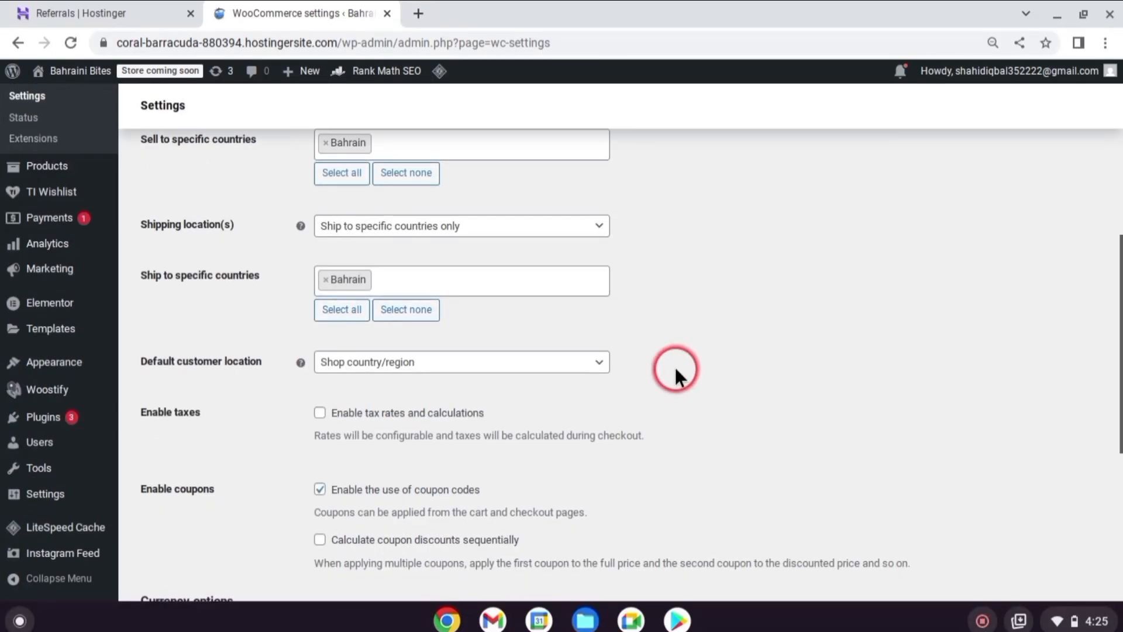
{"action": "left_click", "coordinate": [599, 365]}
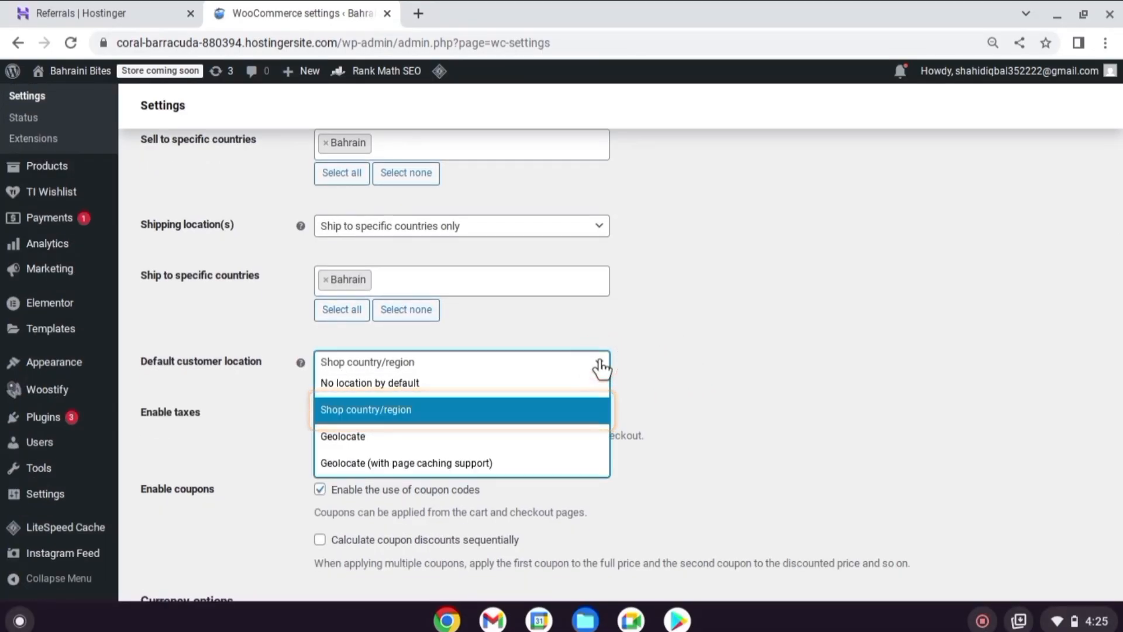
{"action": "left_click", "coordinate": [458, 434]}
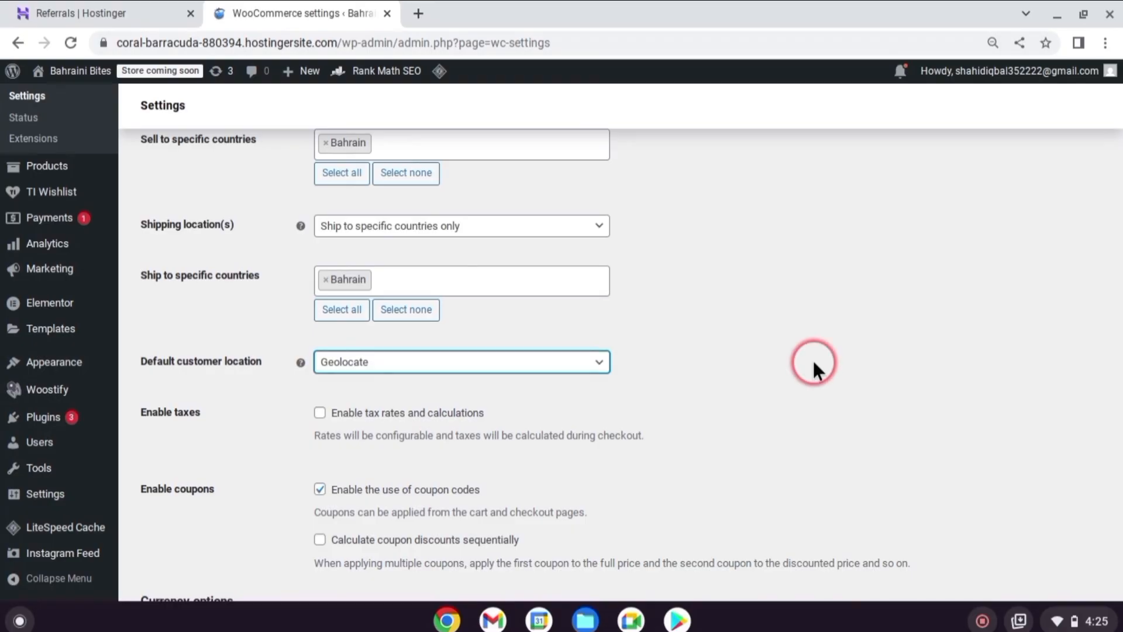
{"action": "scroll", "coordinate": [815, 367], "scroll_direction": "down", "scroll_amount": 3}
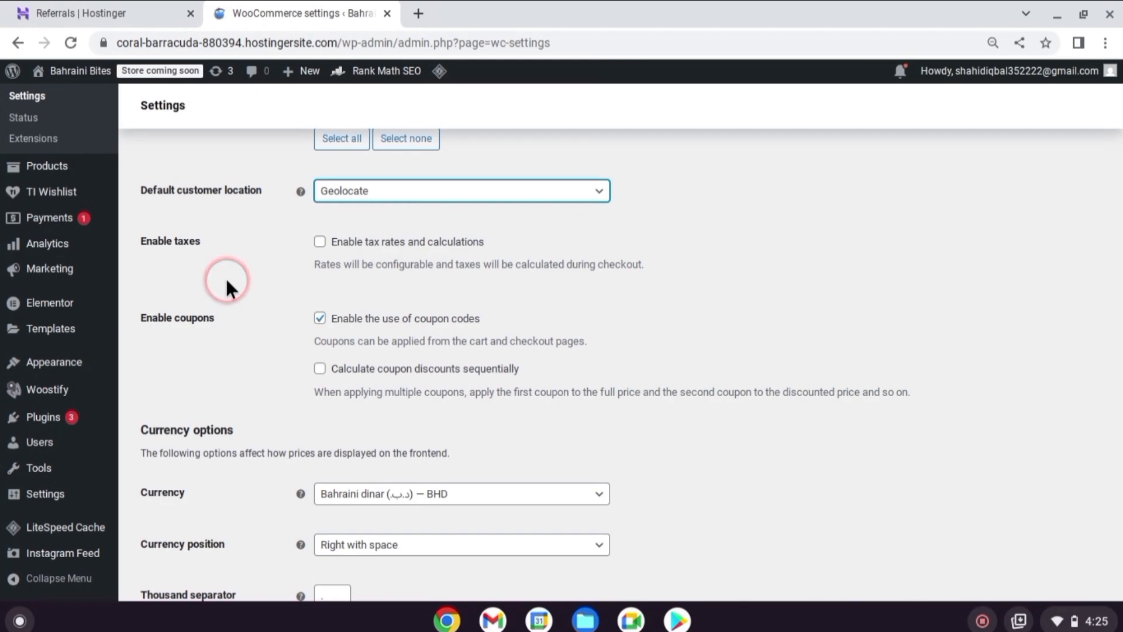
{"action": "left_click", "coordinate": [320, 243]}
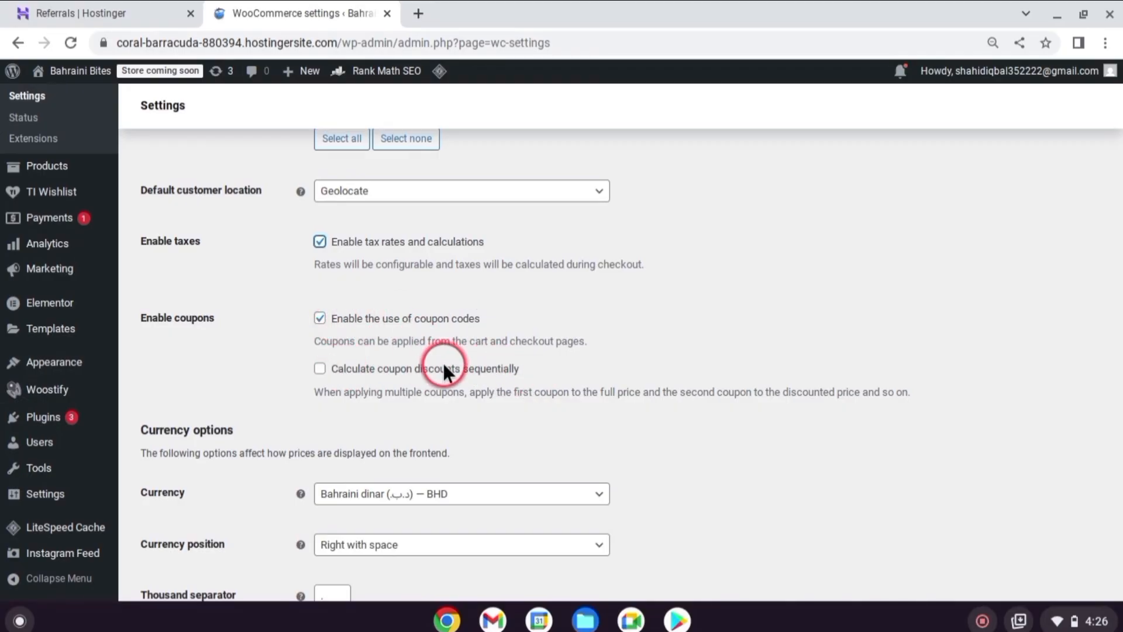
Switch the currency to United States (US) dollar, keep Right with space position, and save.
{"action": "scroll", "coordinate": [445, 369], "scroll_direction": "down", "scroll_amount": 3}
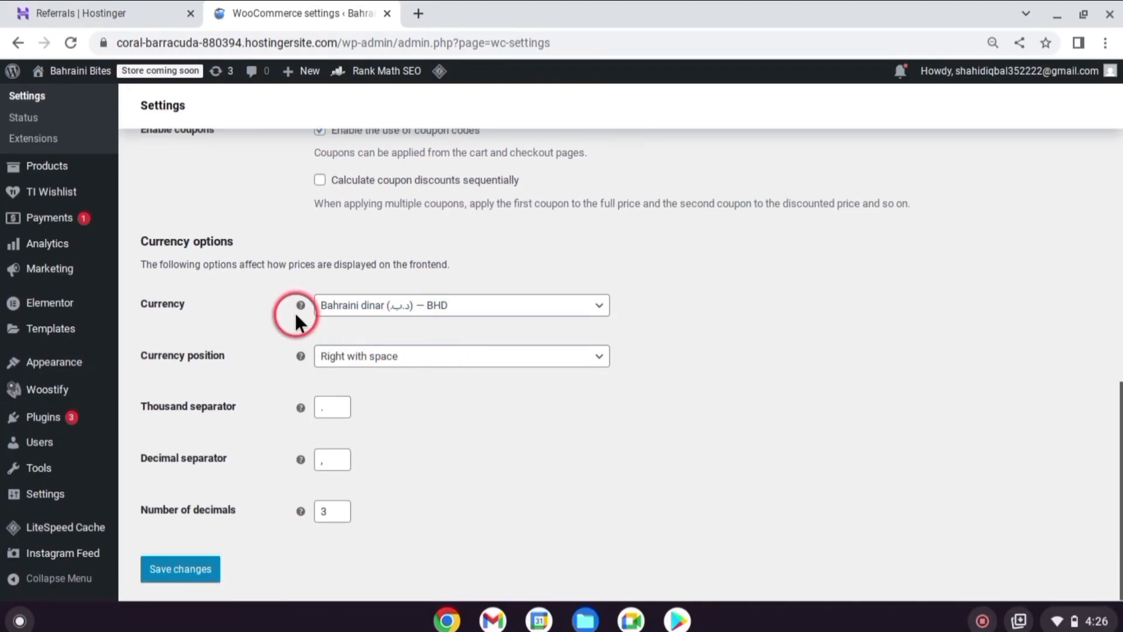
{"action": "left_click", "coordinate": [596, 316]}
{"action": "type", "text": "usd"}
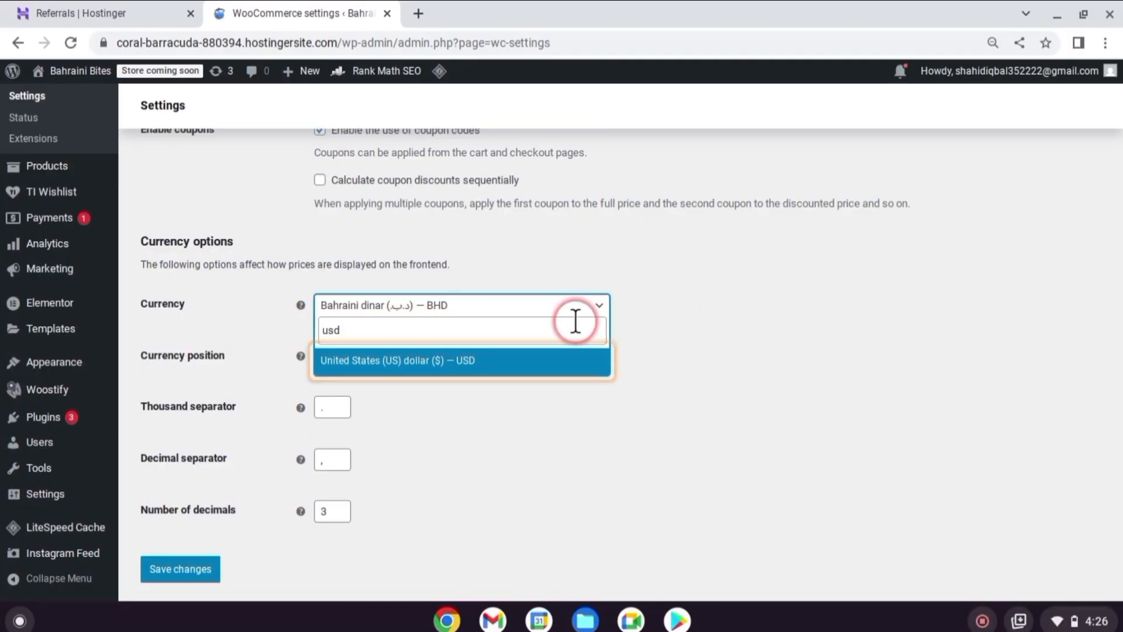
{"action": "left_click", "coordinate": [411, 364]}
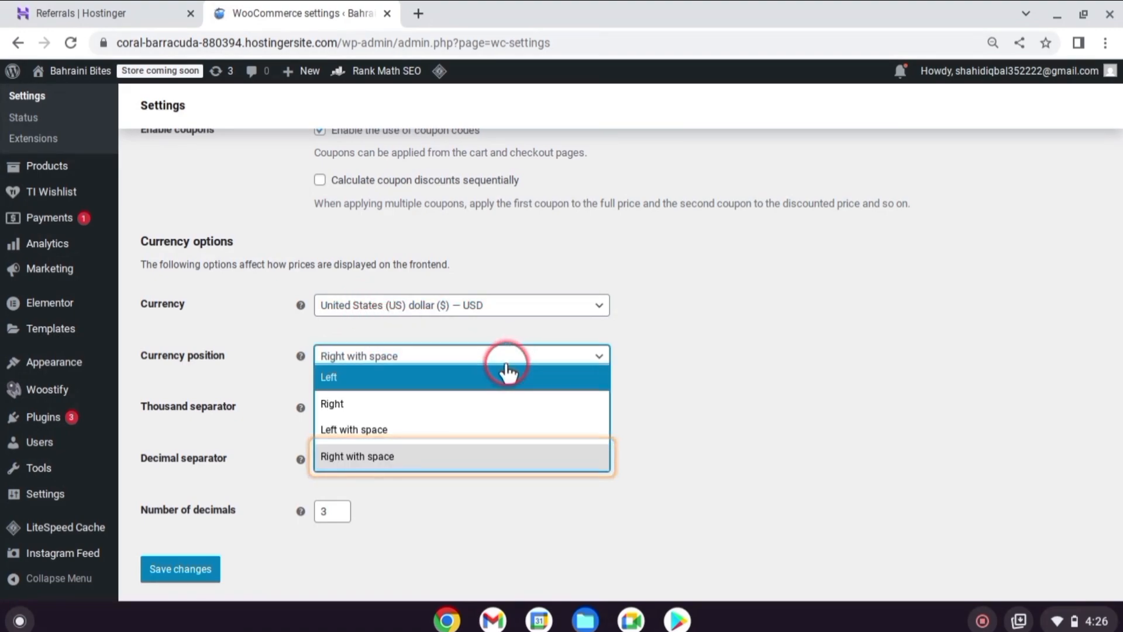
{"action": "left_click", "coordinate": [714, 331]}
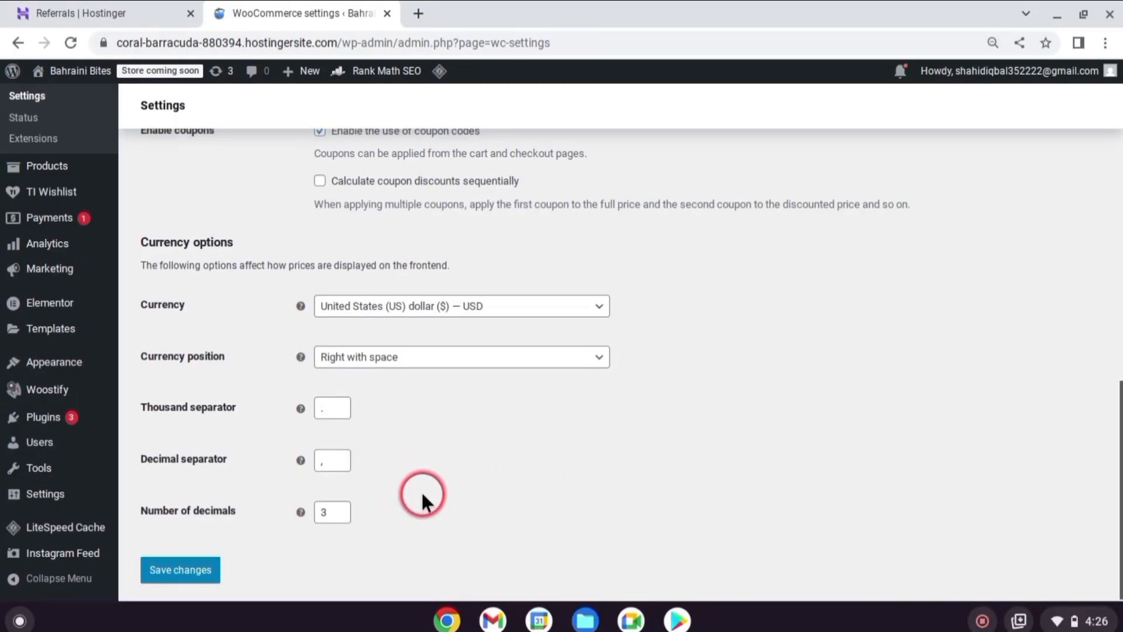
{"action": "scroll", "coordinate": [420, 491], "scroll_direction": "up", "scroll_amount": 9}
{"action": "scroll", "coordinate": [423, 493], "scroll_direction": "up", "scroll_amount": 5}
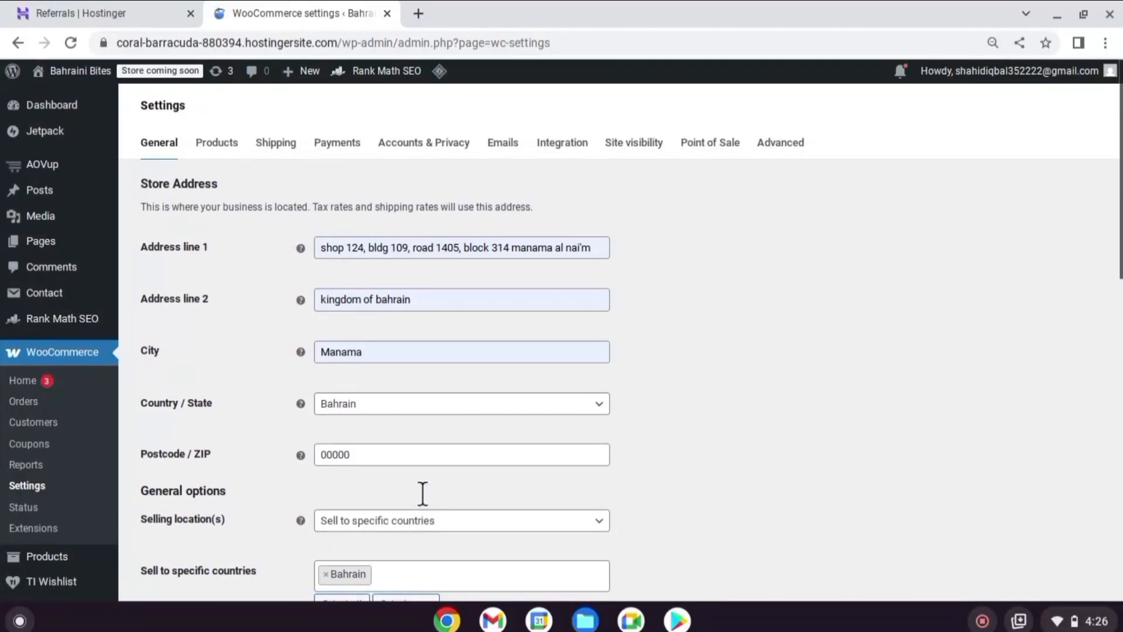
{"action": "scroll", "coordinate": [434, 471], "scroll_direction": "down", "scroll_amount": 14}
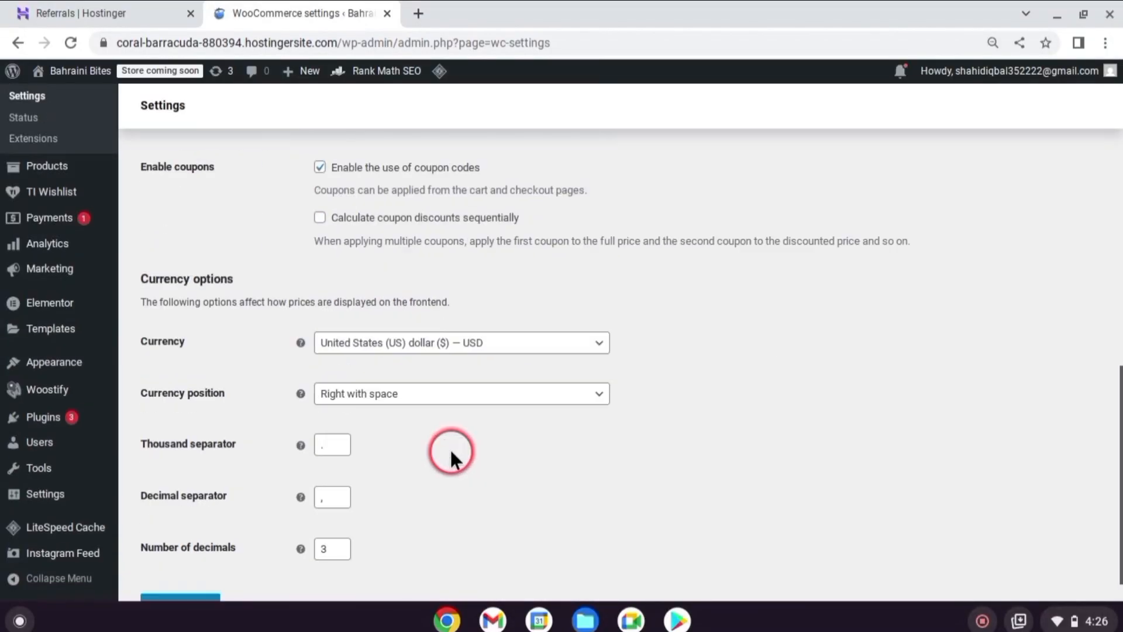
{"action": "left_click", "coordinate": [186, 570]}
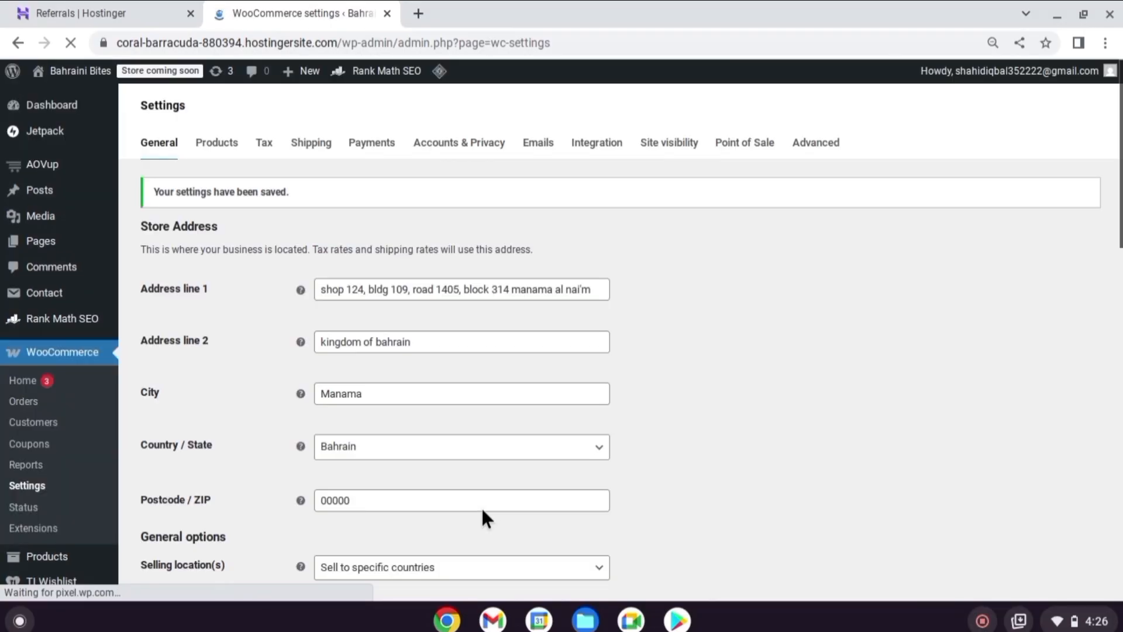
{"action": "left_click", "coordinate": [232, 142]}
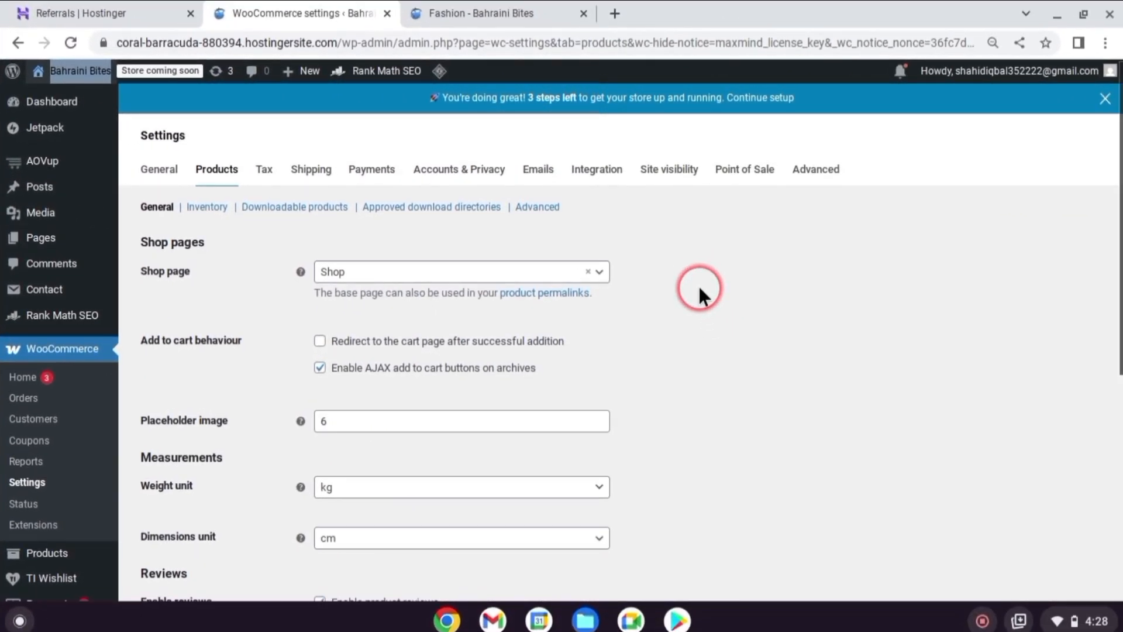
Compare with the storefront's Shop page and keep Shop selected as the Products shop page.
{"action": "scroll", "coordinate": [697, 284], "scroll_direction": "down", "scroll_amount": 2}
{"action": "scroll", "coordinate": [697, 284], "scroll_direction": "up", "scroll_amount": 1}
{"action": "scroll", "coordinate": [701, 288], "scroll_direction": "up", "scroll_amount": 1}
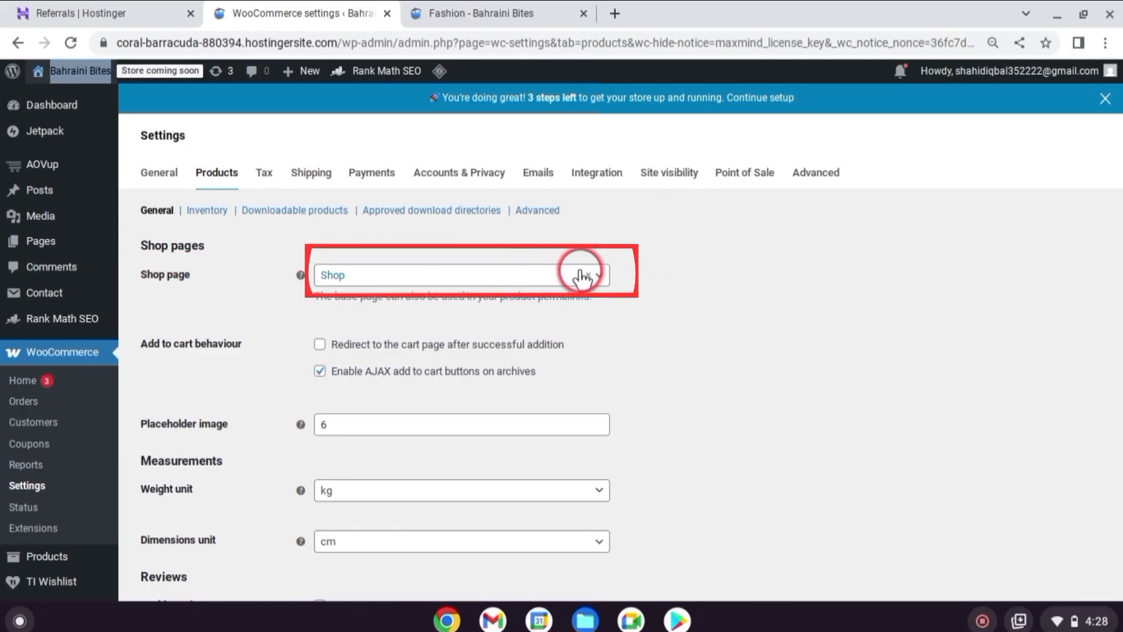
{"action": "left_click", "coordinate": [598, 280]}
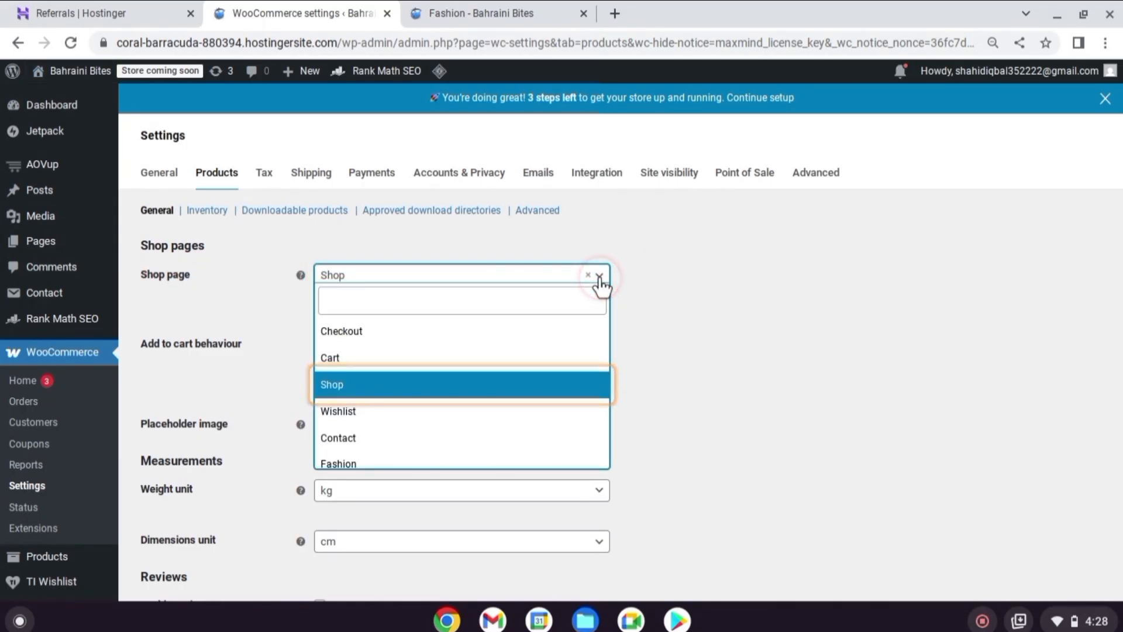
{"action": "left_click", "coordinate": [514, 10]}
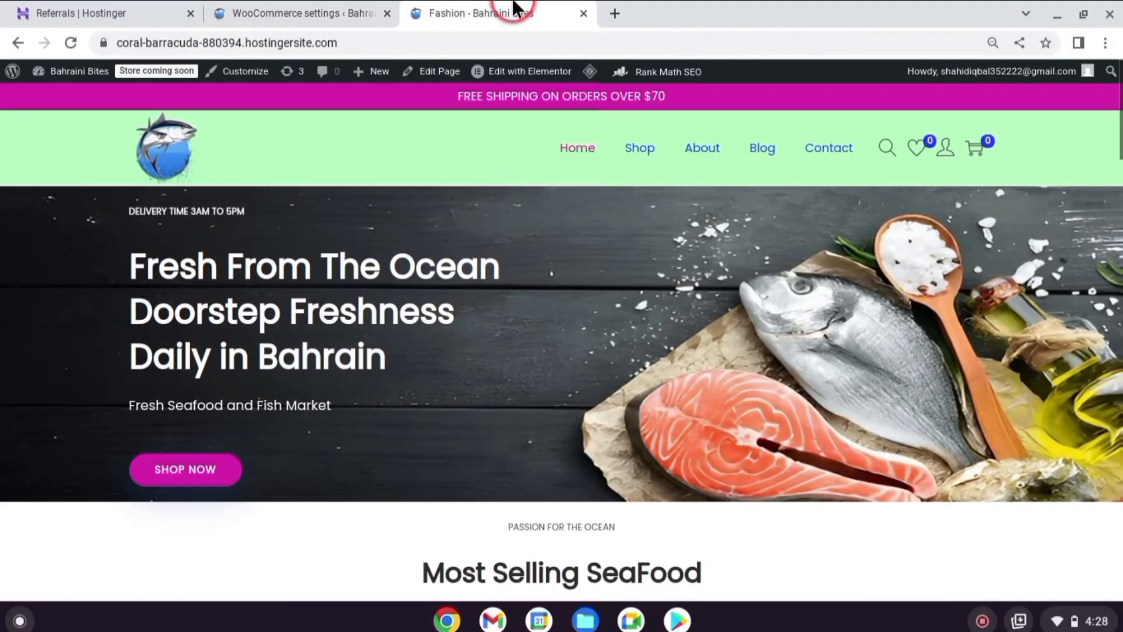
{"action": "left_click", "coordinate": [644, 149]}
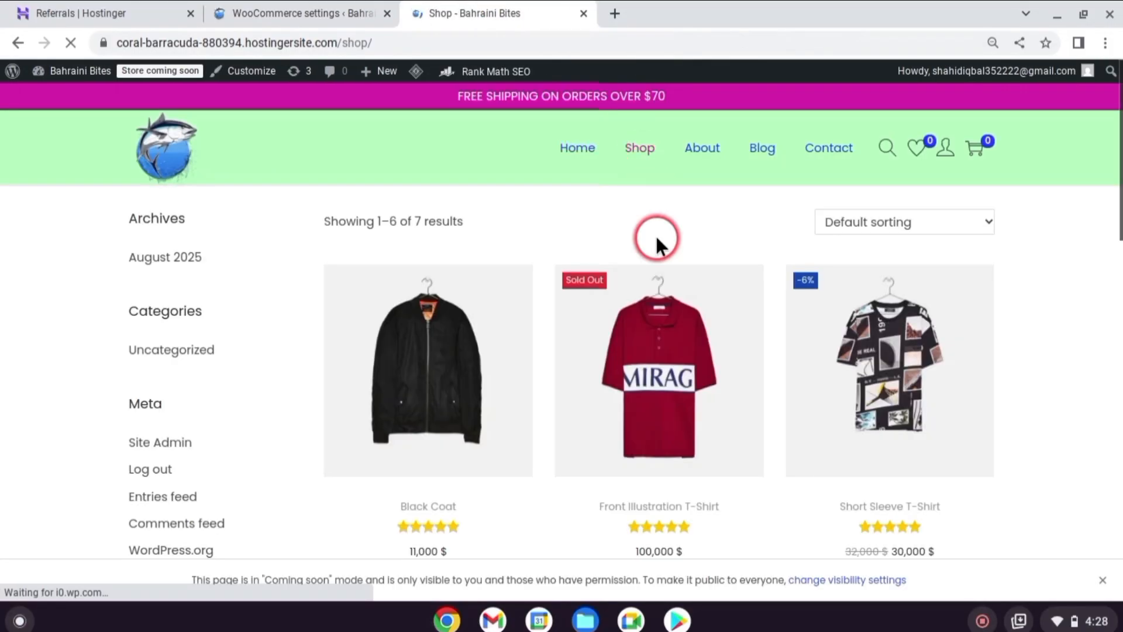
{"action": "scroll", "coordinate": [656, 237], "scroll_direction": "down", "scroll_amount": 5}
{"action": "scroll", "coordinate": [656, 241], "scroll_direction": "up", "scroll_amount": 4}
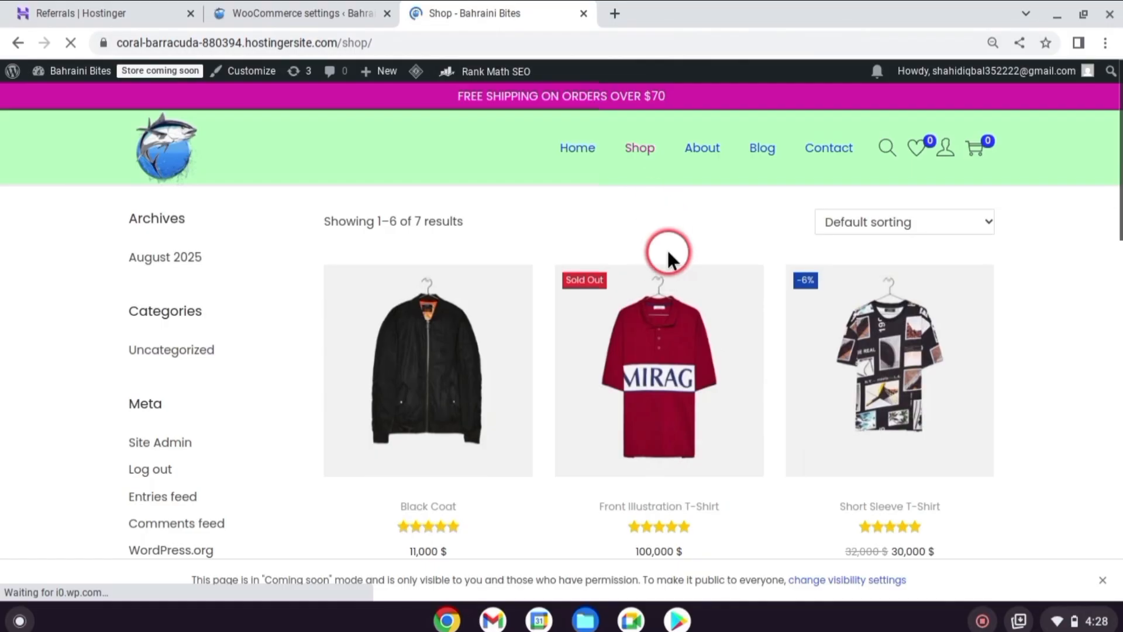
{"action": "left_click", "coordinate": [281, 14]}
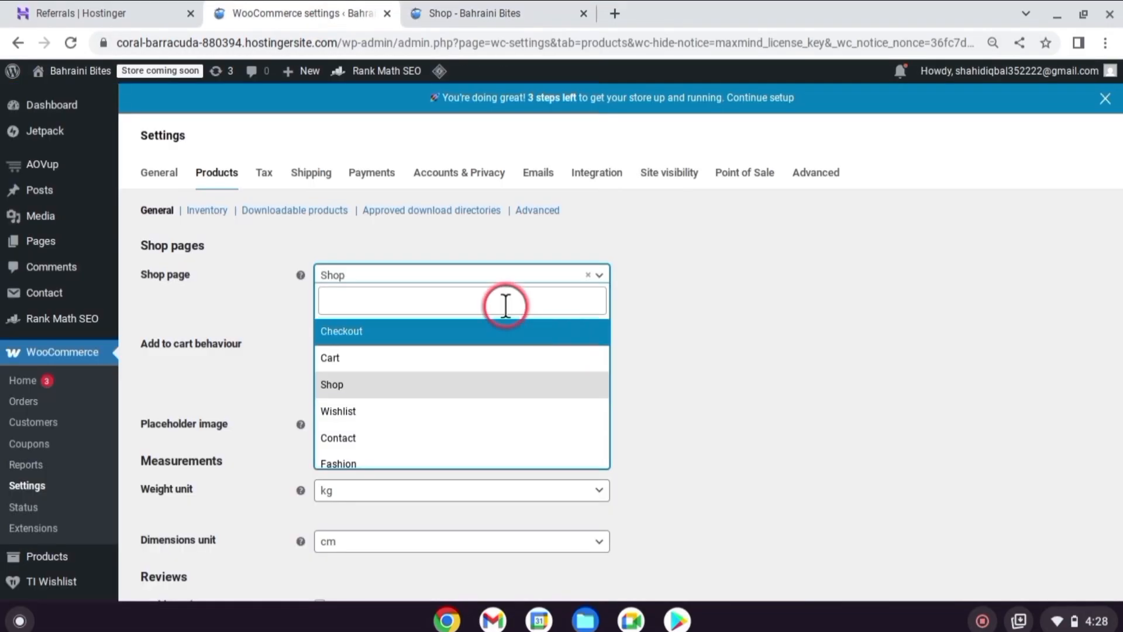
{"action": "left_click", "coordinate": [401, 388]}
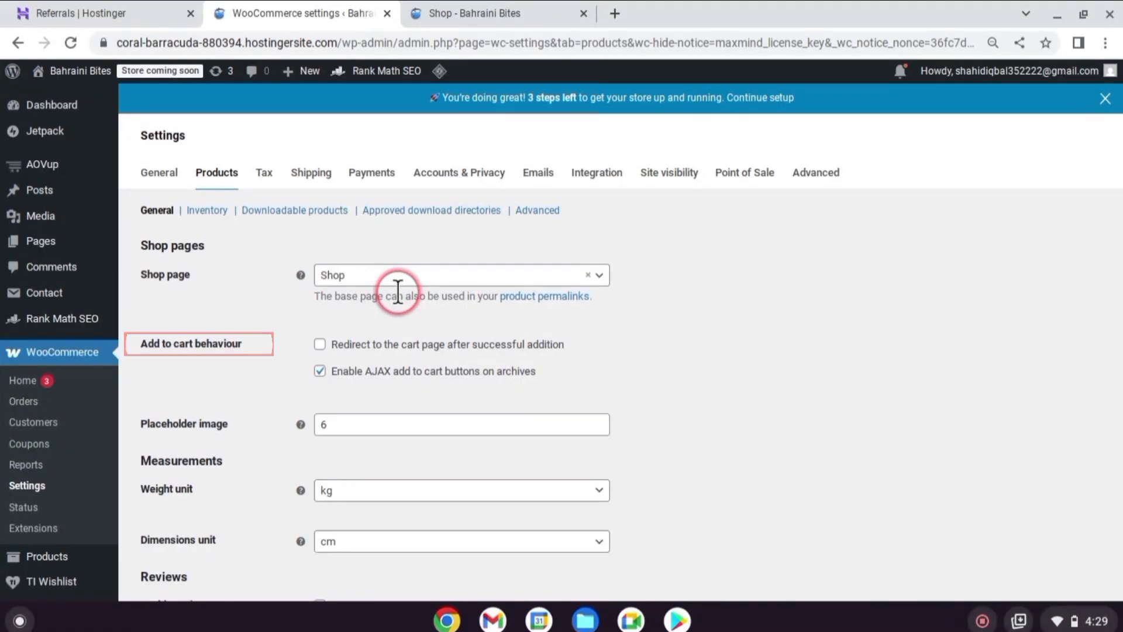
{"action": "scroll", "coordinate": [579, 341], "scroll_direction": "down", "scroll_amount": 1}
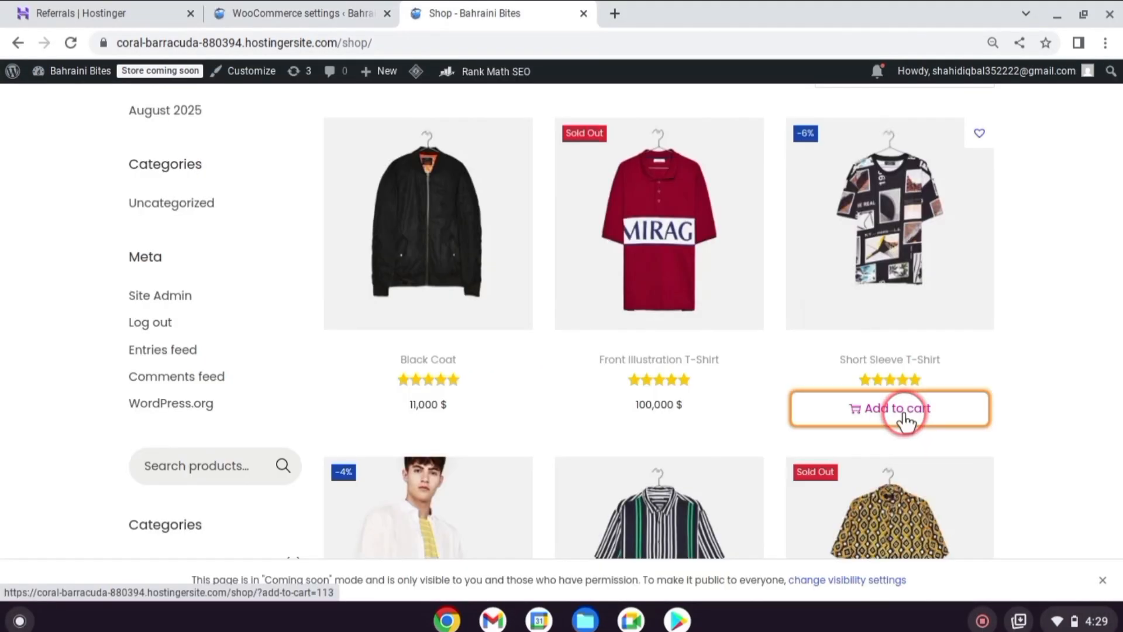
Test Redirect to cart against AJAX add-to-cart with the Short Sleeve T-Shirt, ending with AJAX on, redirect off.
{"action": "left_click", "coordinate": [900, 415]}
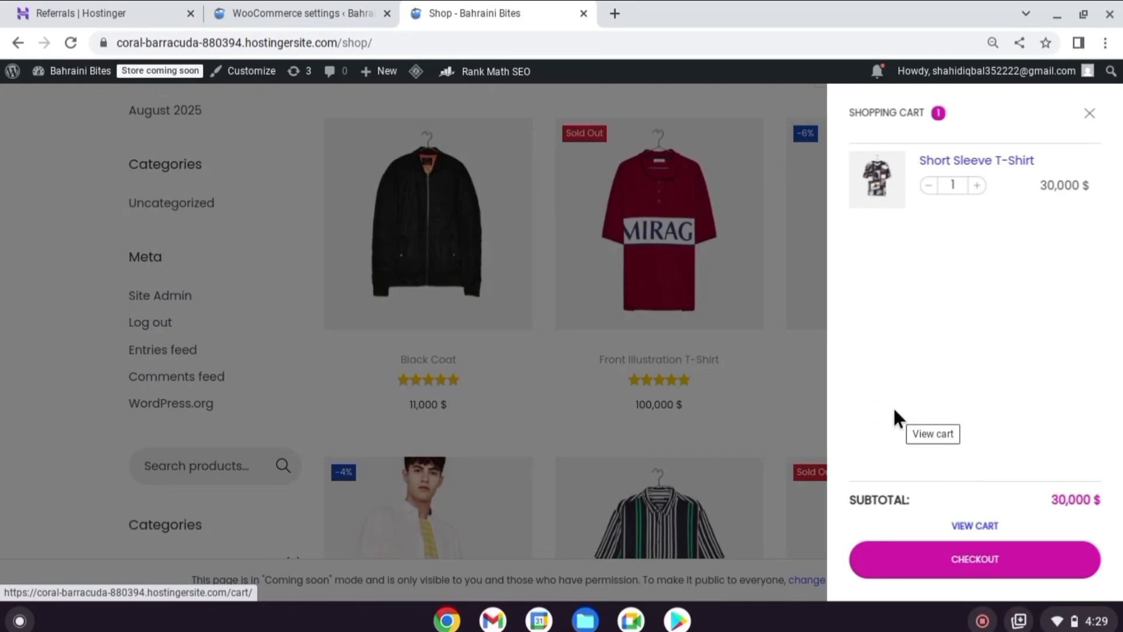
{"action": "left_click", "coordinate": [321, 13]}
{"action": "left_click", "coordinate": [320, 283]}
{"action": "left_click", "coordinate": [320, 310]}
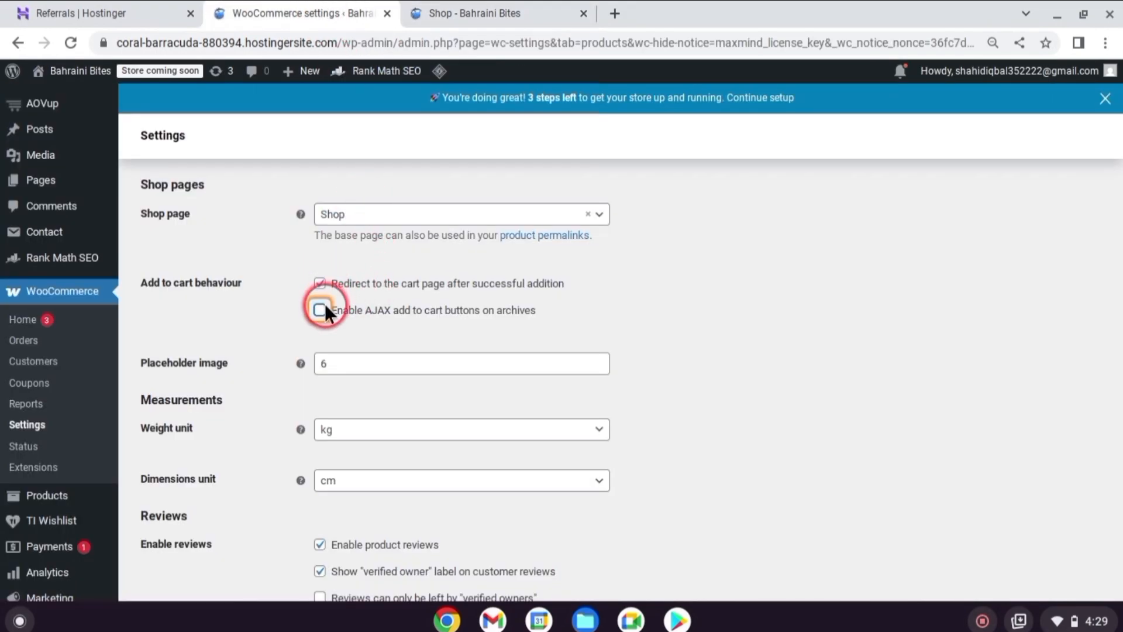
{"action": "scroll", "coordinate": [336, 297], "scroll_direction": "down", "scroll_amount": 3}
{"action": "left_click", "coordinate": [183, 574]}
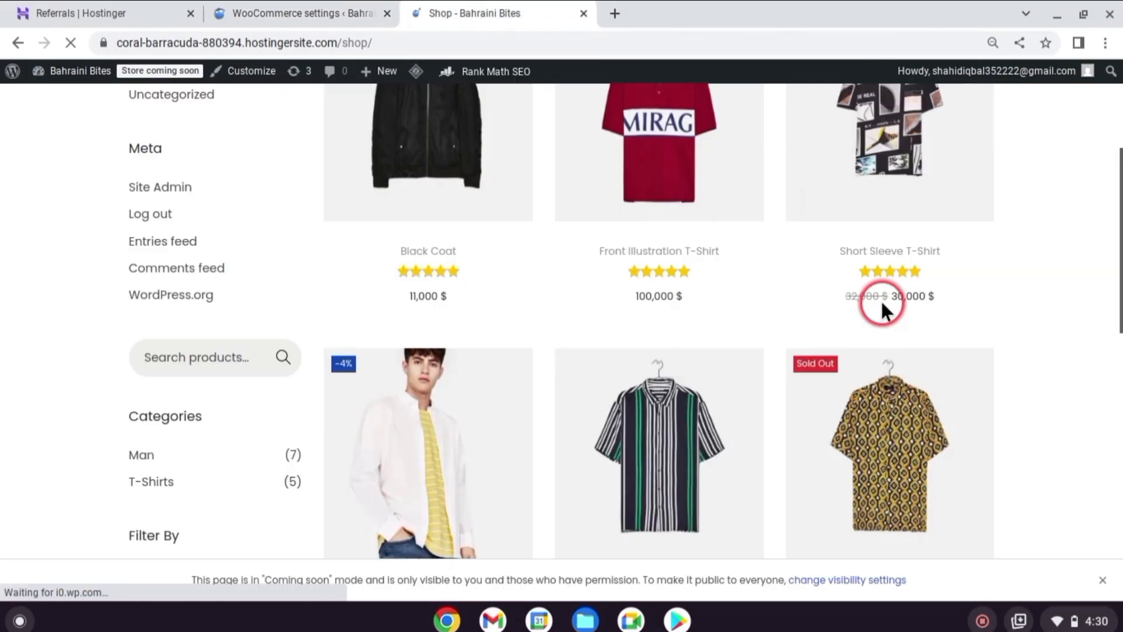
{"action": "mouse_move", "coordinate": [882, 251]}
{"action": "left_click", "coordinate": [893, 299]}
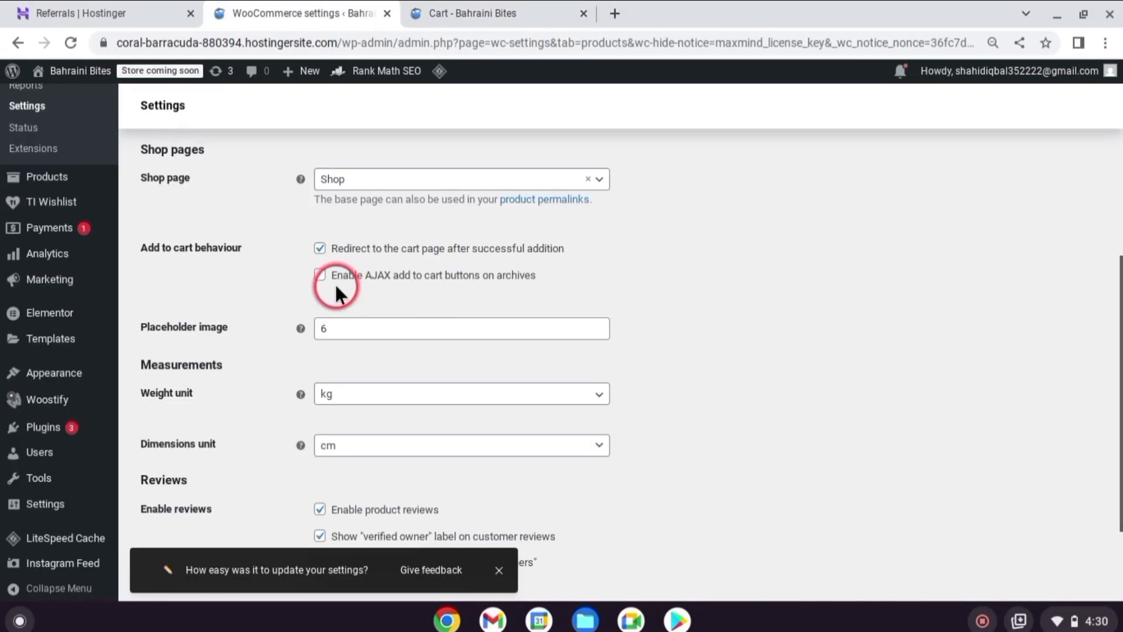
{"action": "left_click", "coordinate": [320, 276]}
{"action": "left_click", "coordinate": [320, 248]}
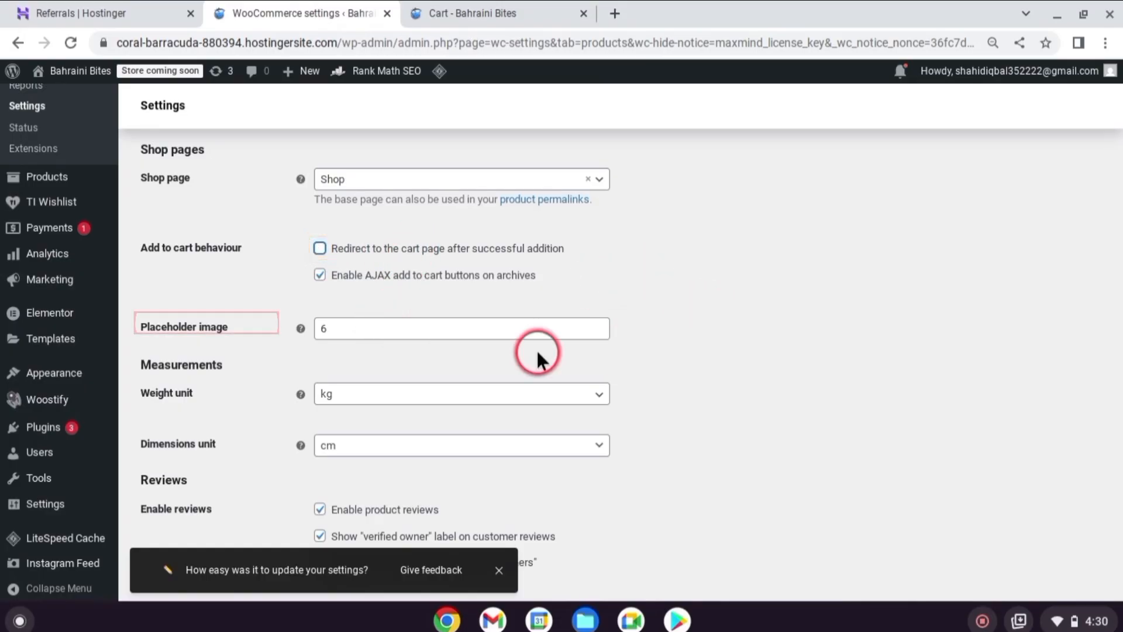
Clear the Placeholder image field so it is empty.
{"action": "left_click", "coordinate": [383, 328]}
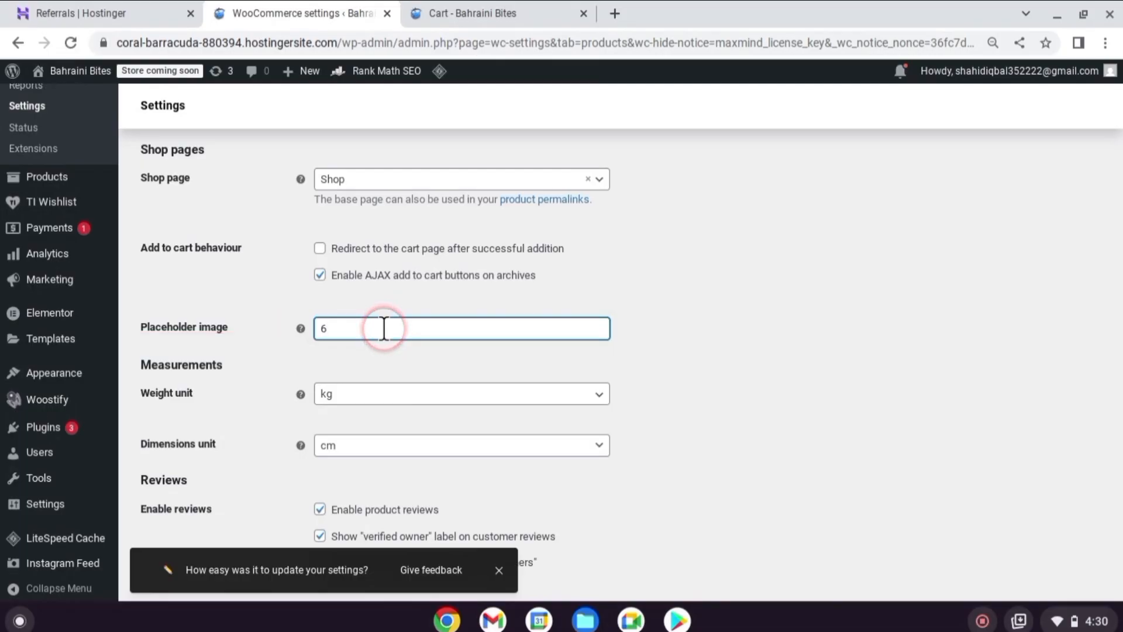
{"action": "key", "text": "BackSpace"}
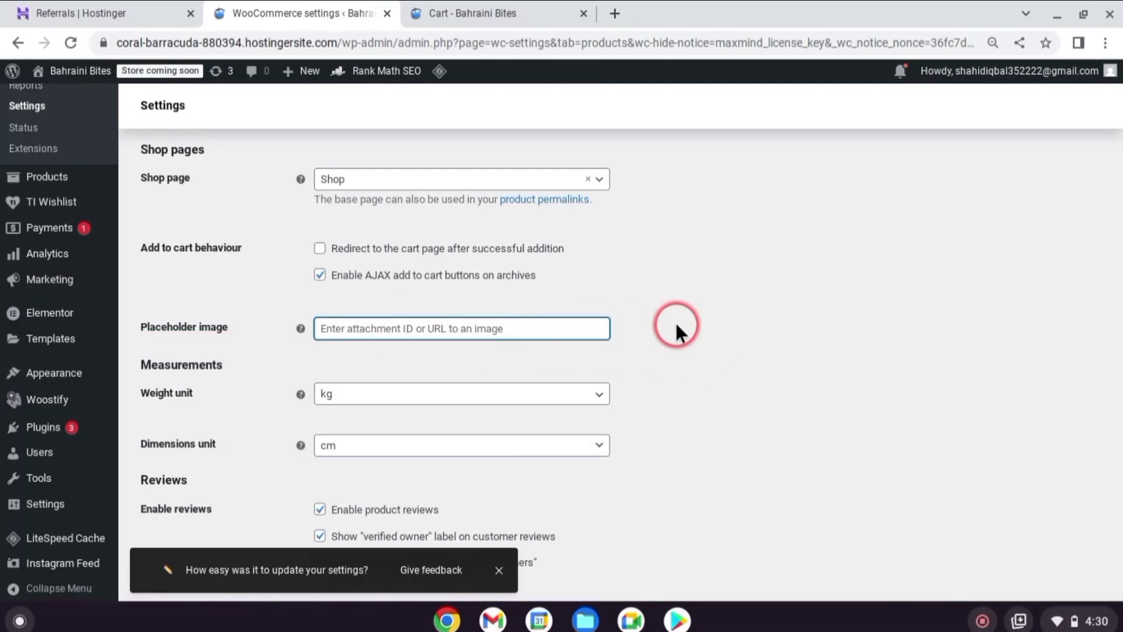
{"action": "left_click", "coordinate": [566, 326]}
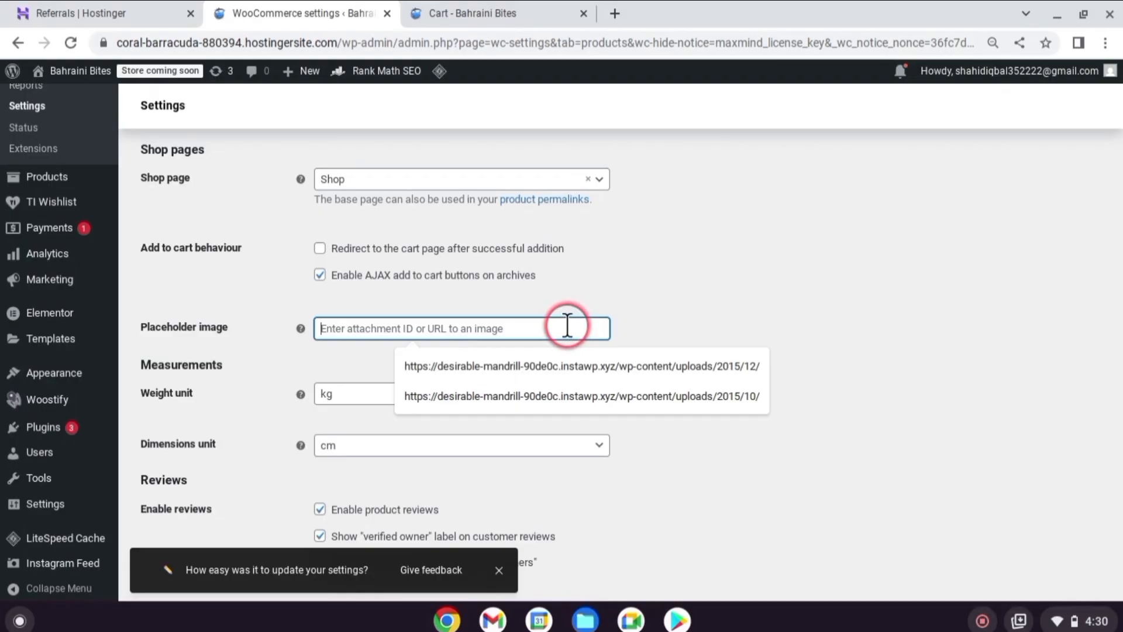
{"action": "left_click", "coordinate": [723, 297]}
Keep kg weight and cm dimensions units and save the product settings.
{"action": "scroll", "coordinate": [499, 325], "scroll_direction": "down", "scroll_amount": 2}
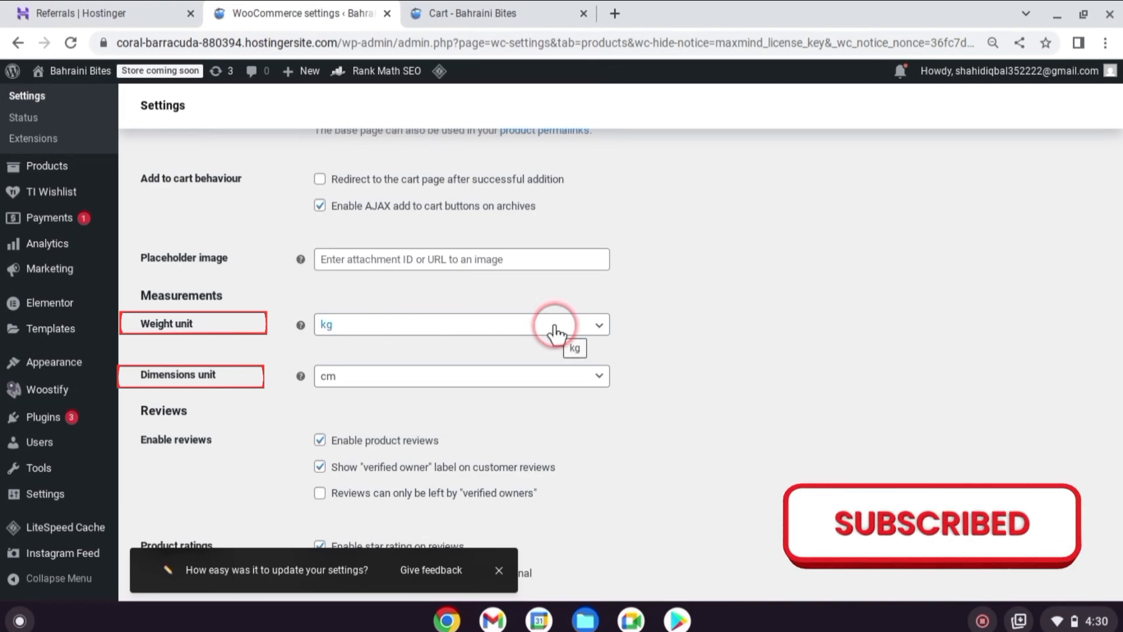
{"action": "left_click", "coordinate": [600, 377]}
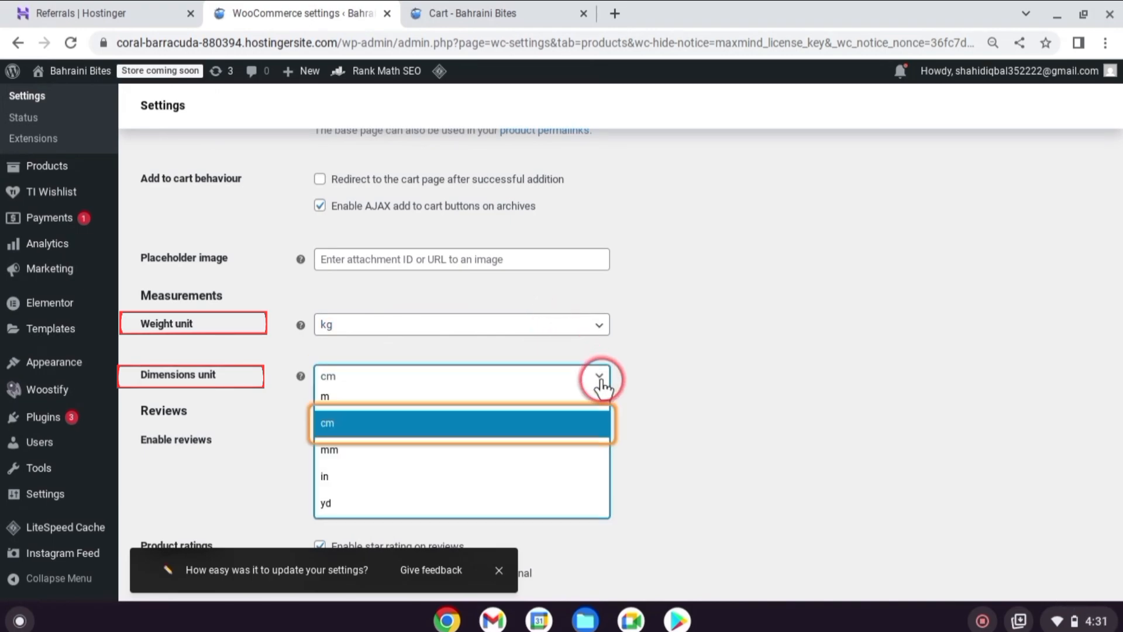
{"action": "left_click", "coordinate": [728, 315]}
{"action": "scroll", "coordinate": [725, 316], "scroll_direction": "down", "scroll_amount": 2}
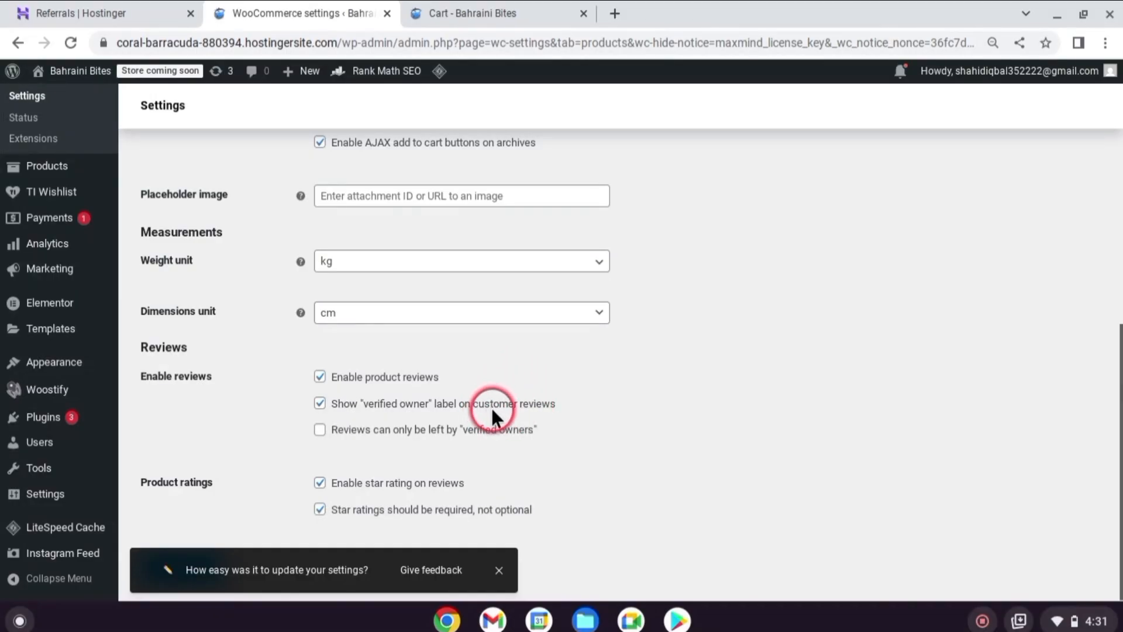
{"action": "left_click", "coordinate": [502, 577]}
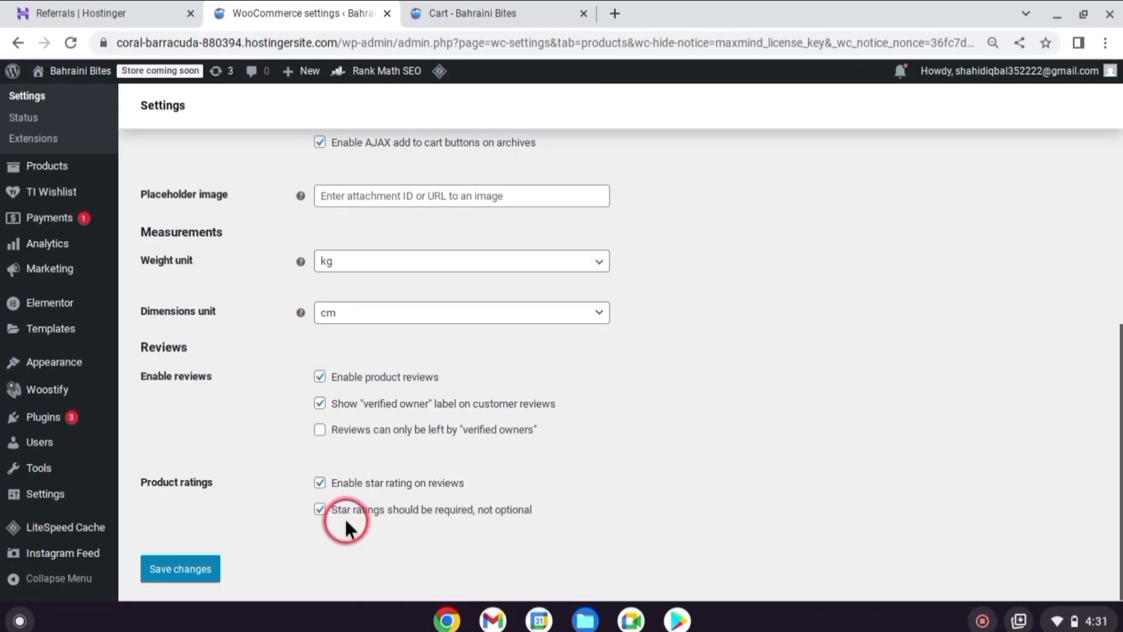
{"action": "left_click", "coordinate": [199, 570]}
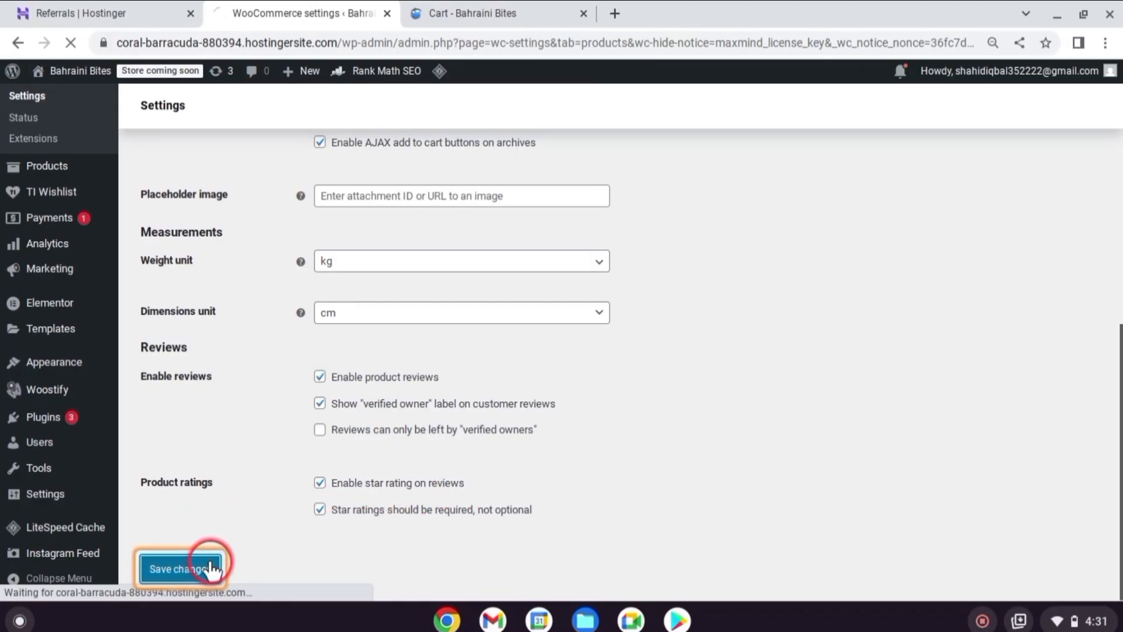
Keep the hold stock at 60 minutes and set the low stock threshold to 15.
{"action": "left_click", "coordinate": [206, 180]}
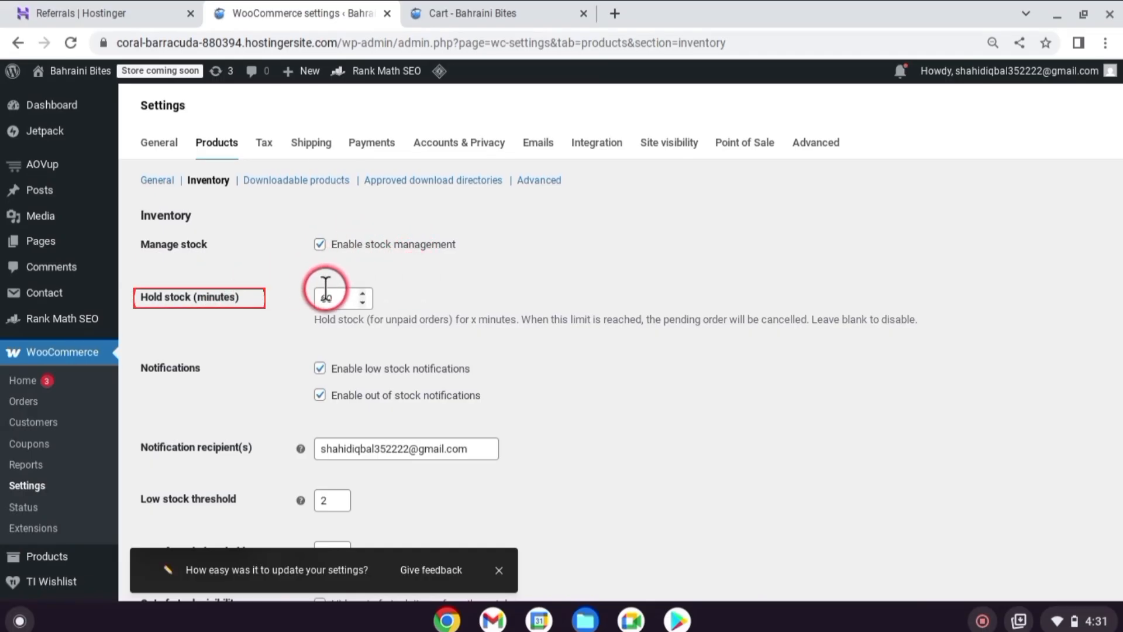
{"action": "left_click", "coordinate": [343, 296]}
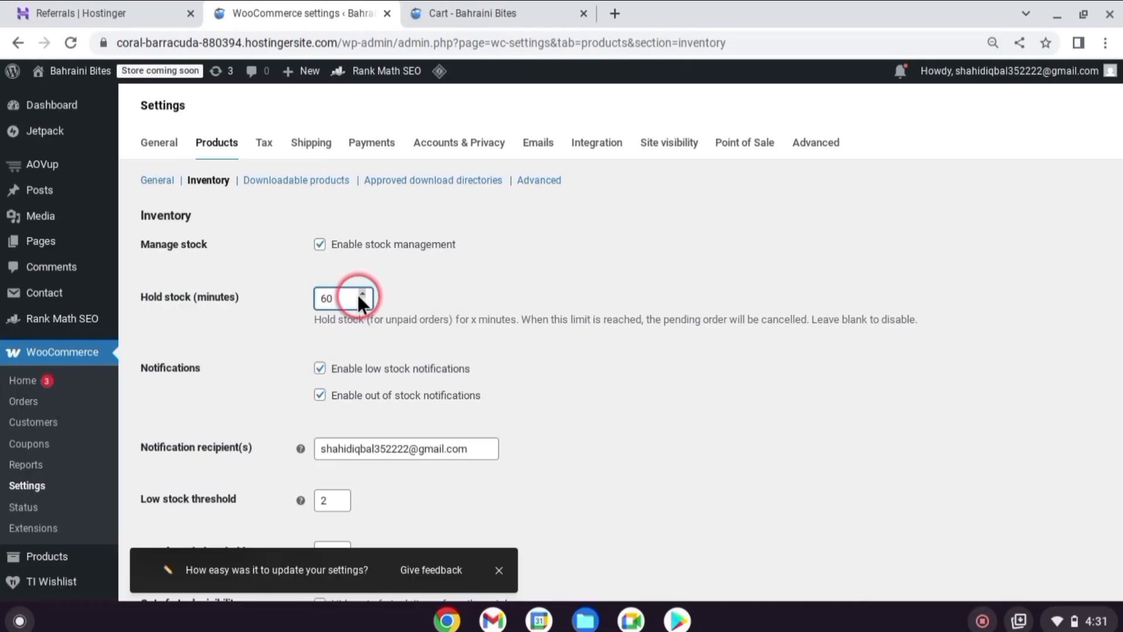
{"action": "left_click", "coordinate": [461, 283]}
{"action": "scroll", "coordinate": [461, 292], "scroll_direction": "down", "scroll_amount": 2}
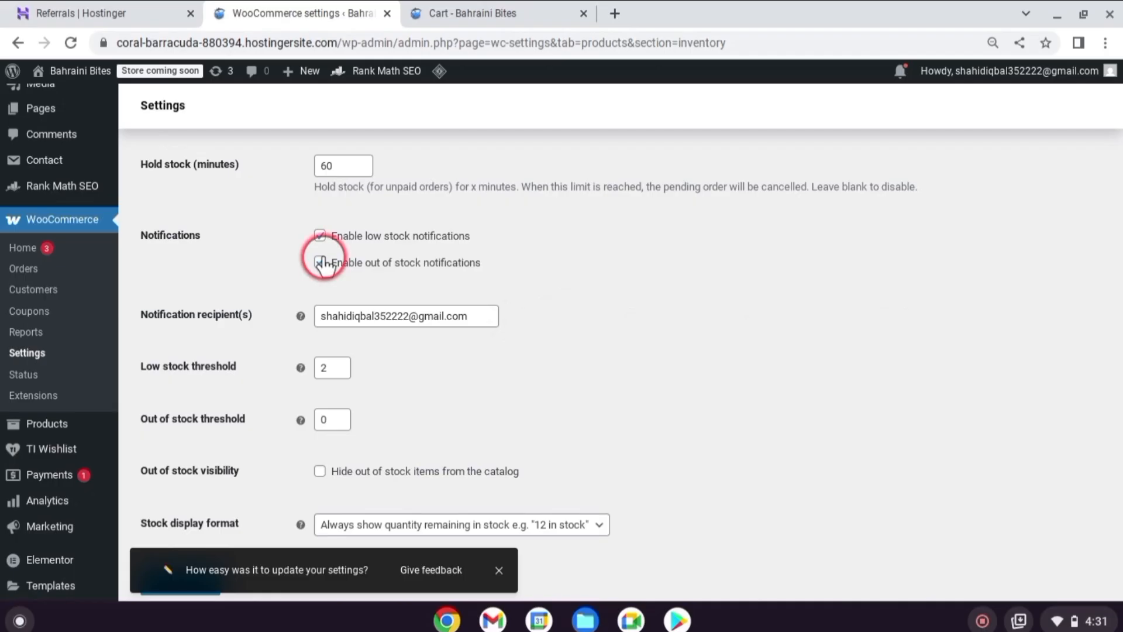
{"action": "scroll", "coordinate": [412, 350], "scroll_direction": "down", "scroll_amount": 1}
{"action": "double_click", "coordinate": [332, 290]}
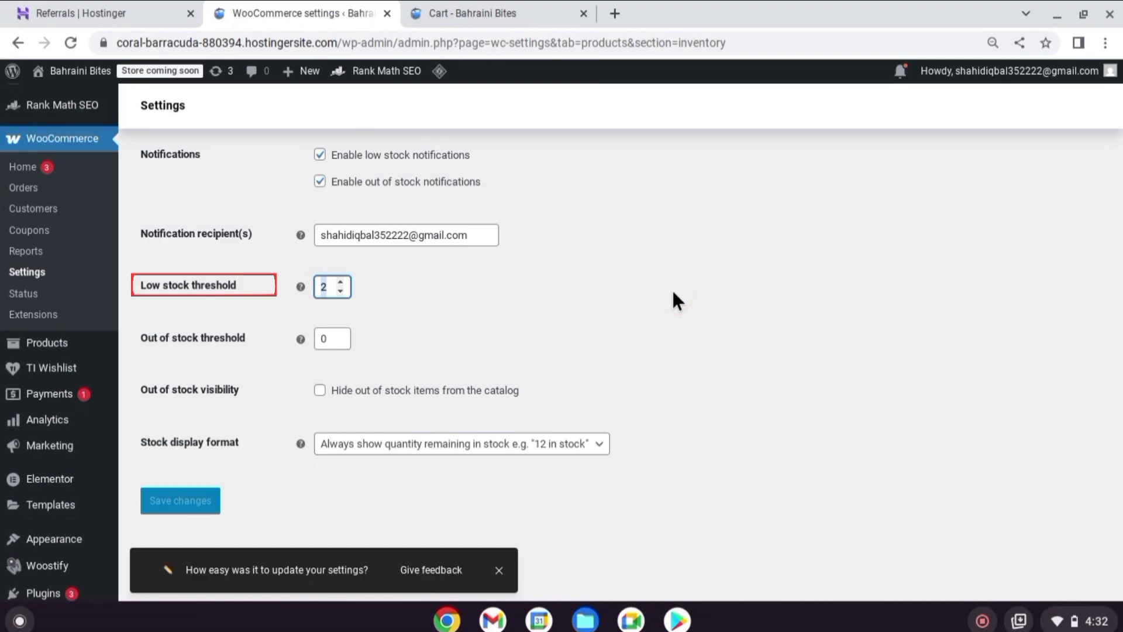
{"action": "type", "text": "15"}
{"action": "left_click", "coordinate": [382, 295]}
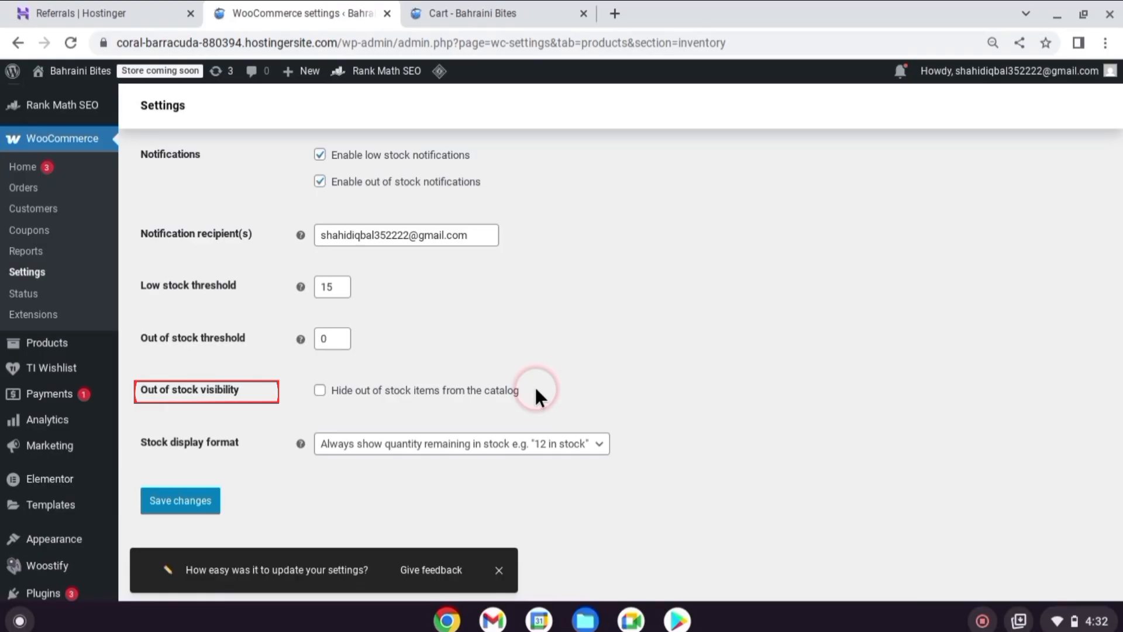
Leave out-of-stock visibility and stock display format unchanged, then save the inventory settings.
{"action": "left_click", "coordinate": [320, 392]}
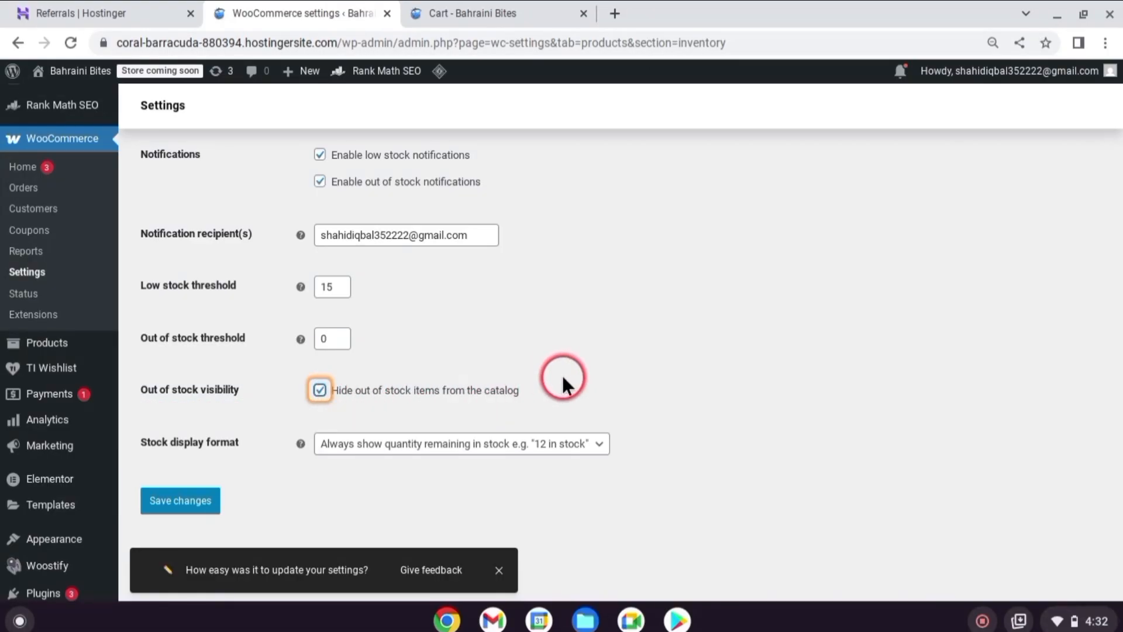
{"action": "left_click", "coordinate": [320, 391]}
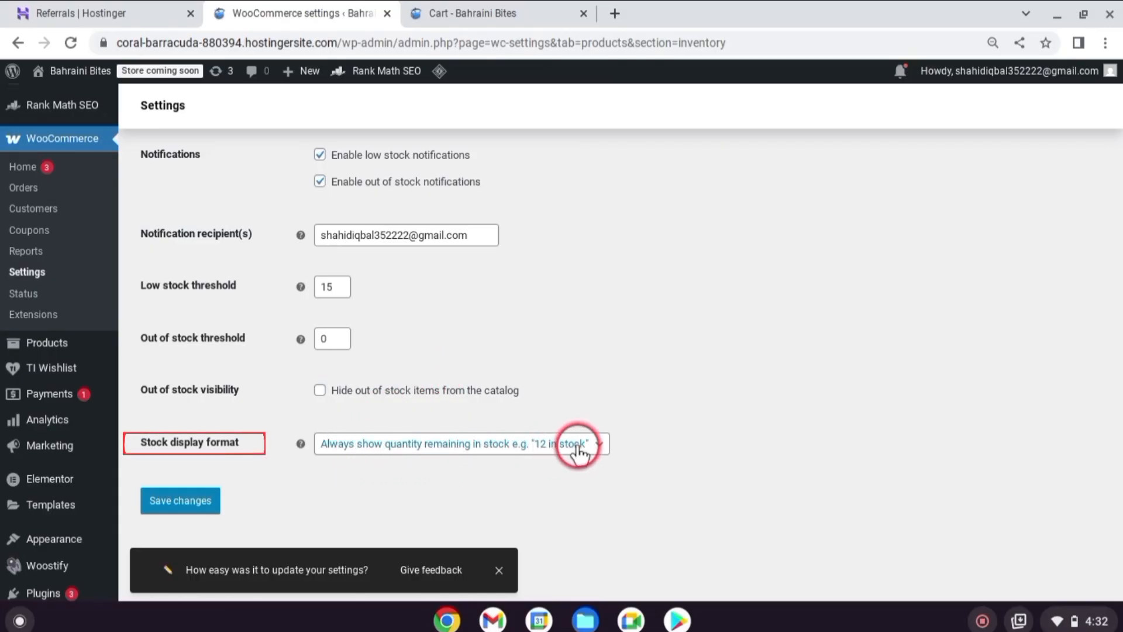
{"action": "left_click", "coordinate": [597, 443]}
{"action": "key", "text": "Down"}
{"action": "left_click", "coordinate": [640, 401]}
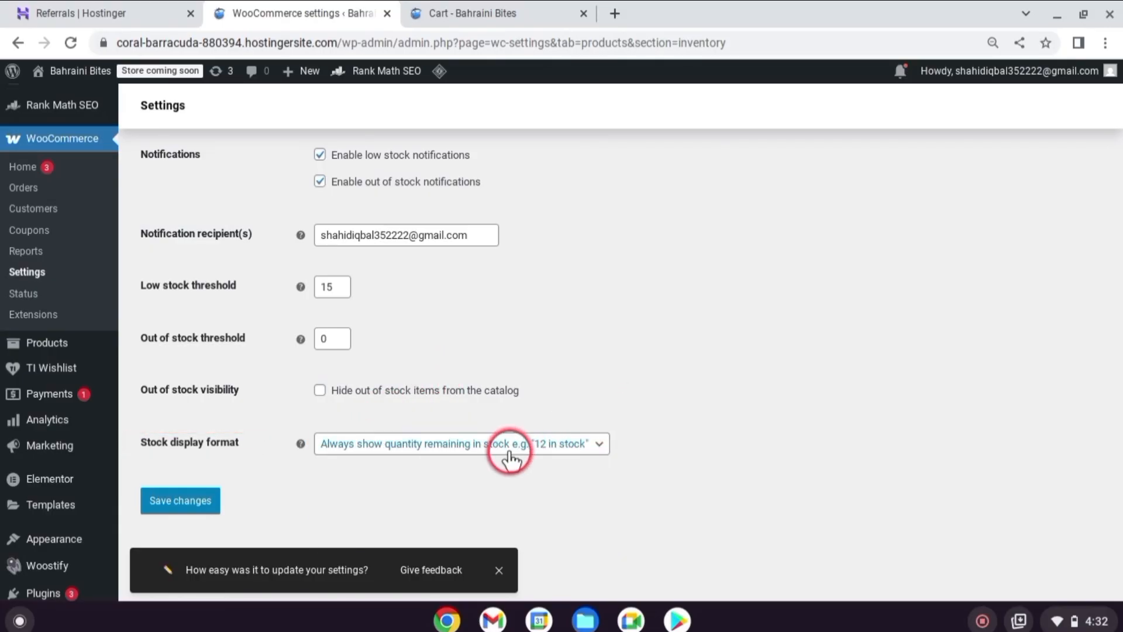
{"action": "left_click", "coordinate": [186, 500]}
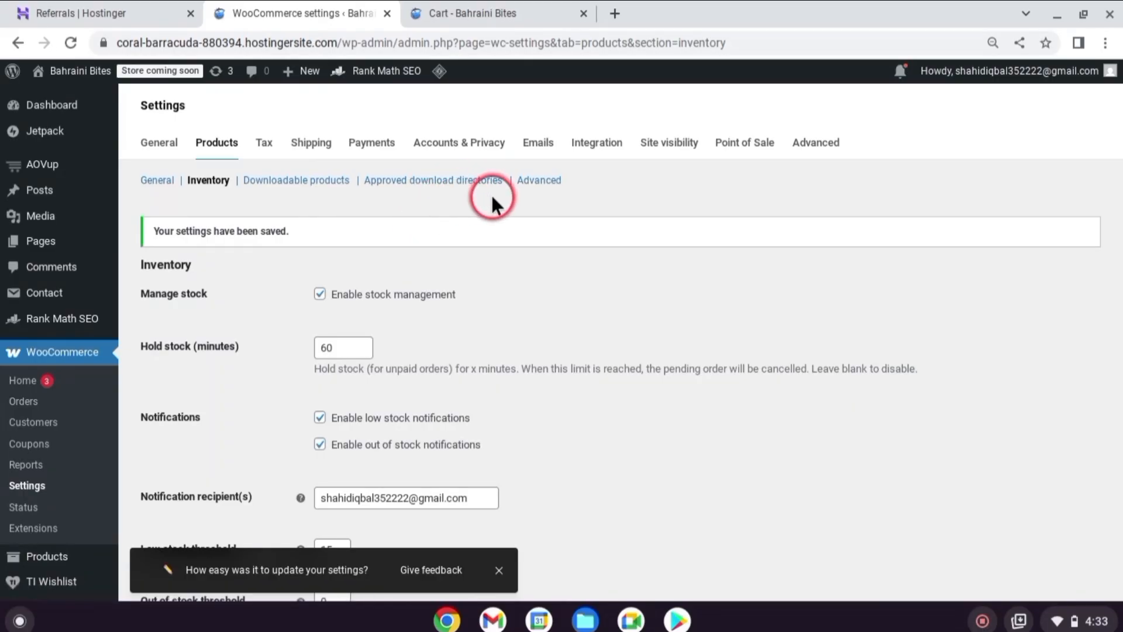
Look over the Advanced product settings, then go to the Tax options page.
{"action": "left_click", "coordinate": [537, 180]}
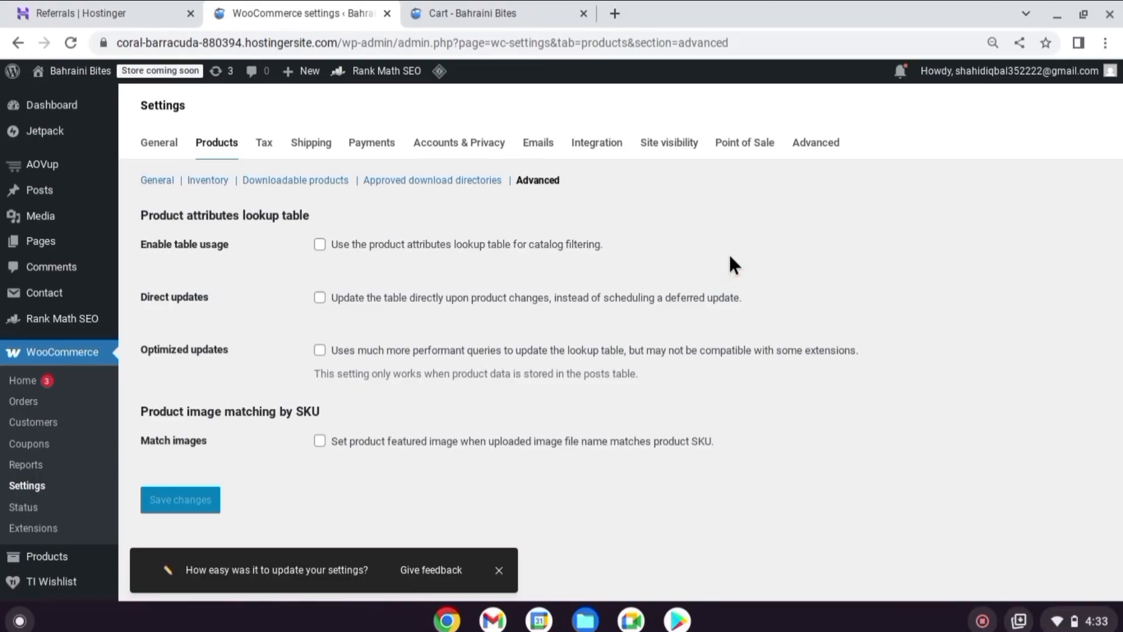
{"action": "left_click", "coordinate": [500, 570]}
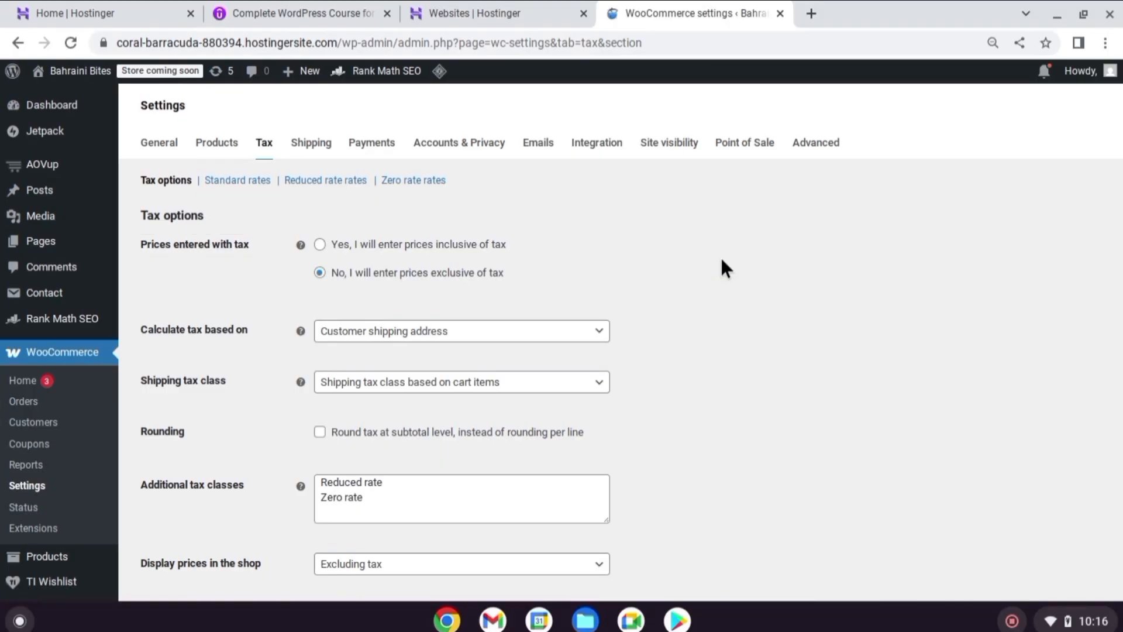
Keep tax based on customer shipping address and shipping tax class based on cart items.
{"action": "left_click", "coordinate": [606, 335]}
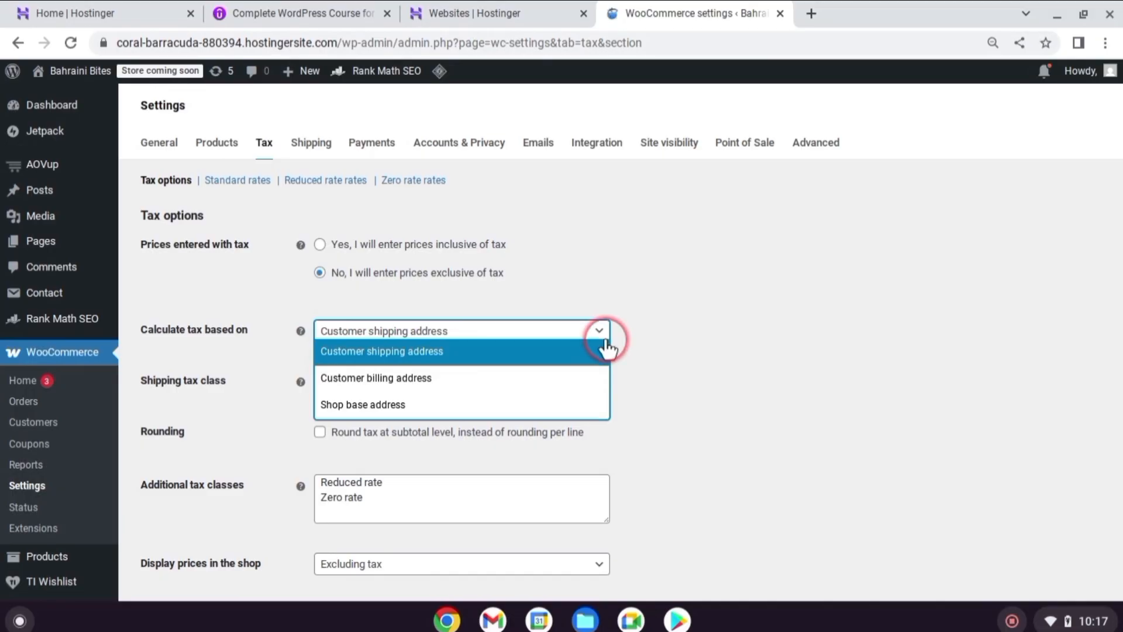
{"action": "left_click", "coordinate": [520, 355]}
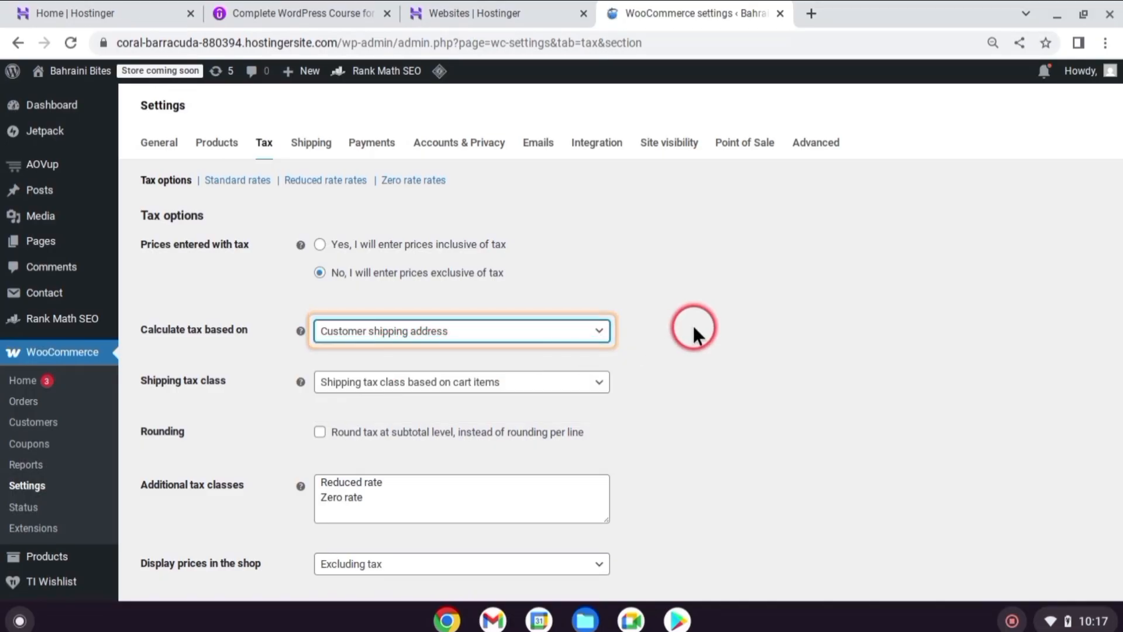
{"action": "left_click", "coordinate": [599, 383]}
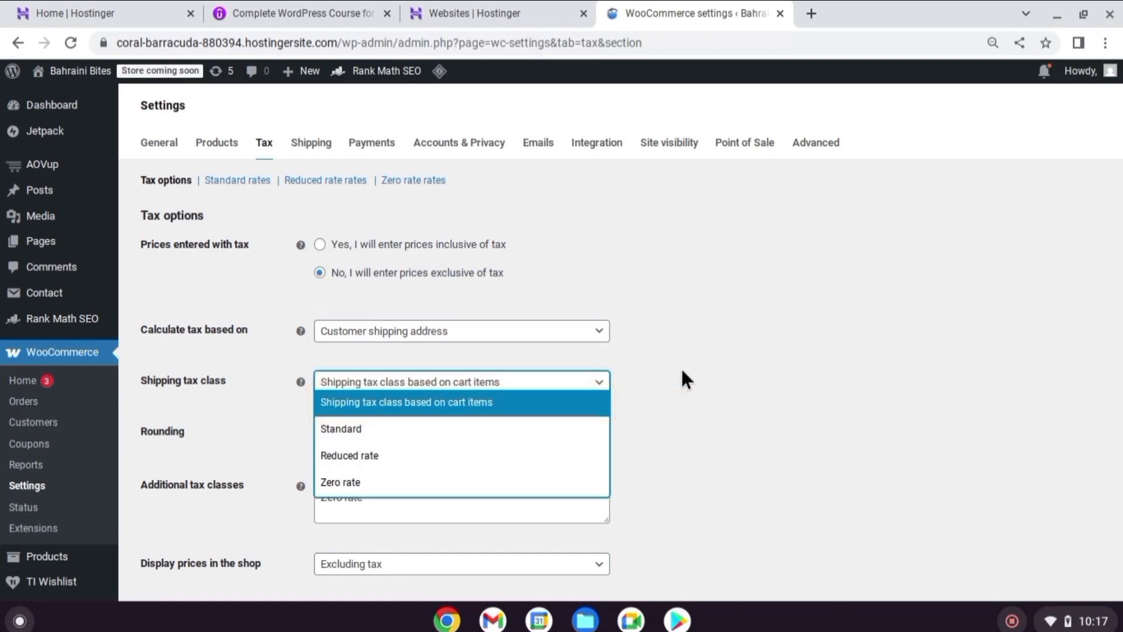
{"action": "left_click", "coordinate": [570, 402]}
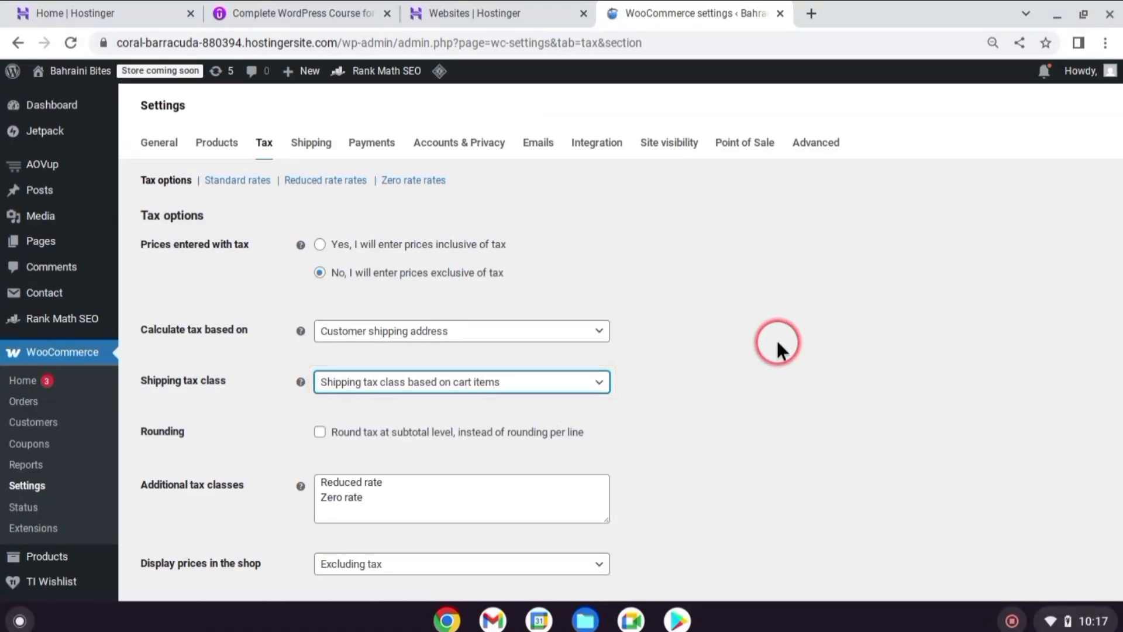
{"action": "scroll", "coordinate": [777, 338], "scroll_direction": "down", "scroll_amount": 4}
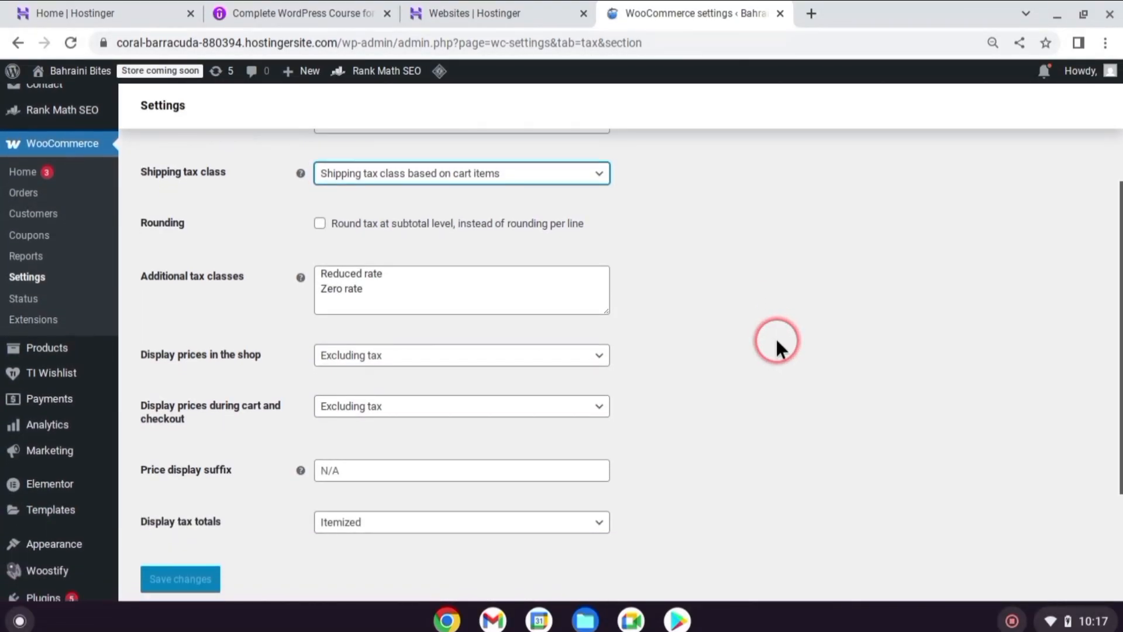
{"action": "scroll", "coordinate": [776, 338], "scroll_direction": "down", "scroll_amount": 1}
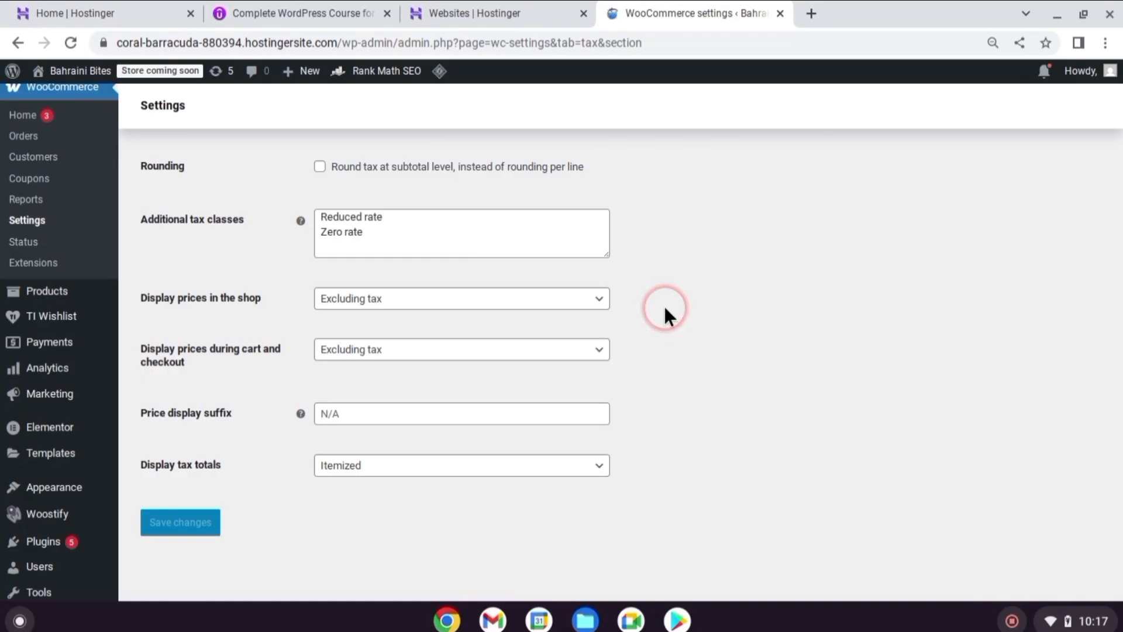
Keep shop and cart prices shown excluding tax, and add the price suffix 'Excl.Tax'.
{"action": "left_click", "coordinate": [610, 305]}
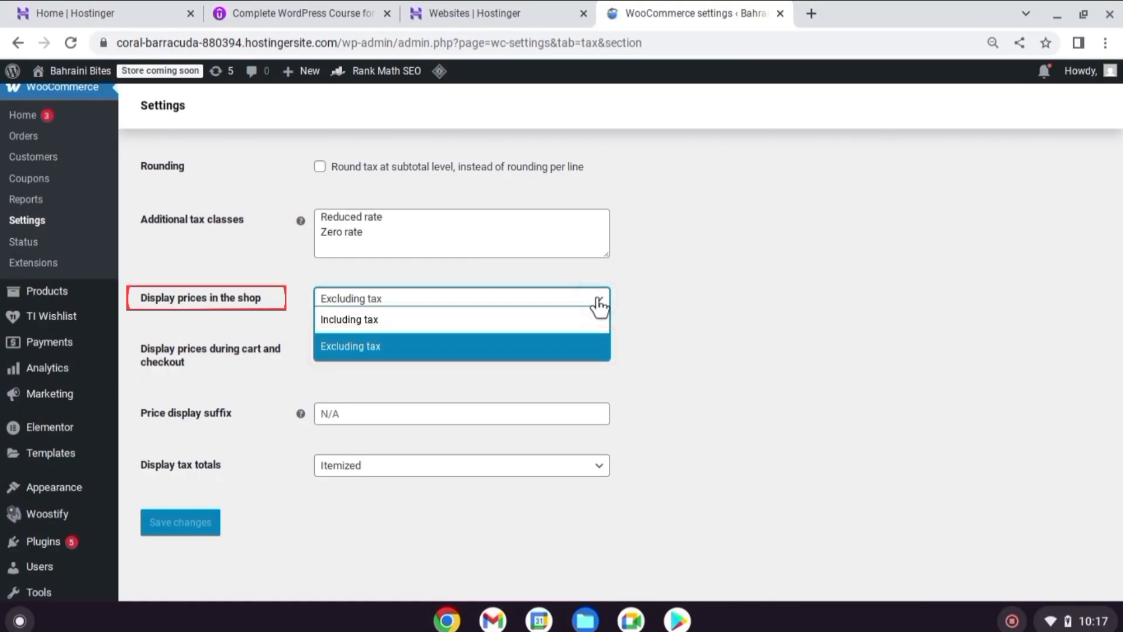
{"action": "left_click", "coordinate": [654, 306]}
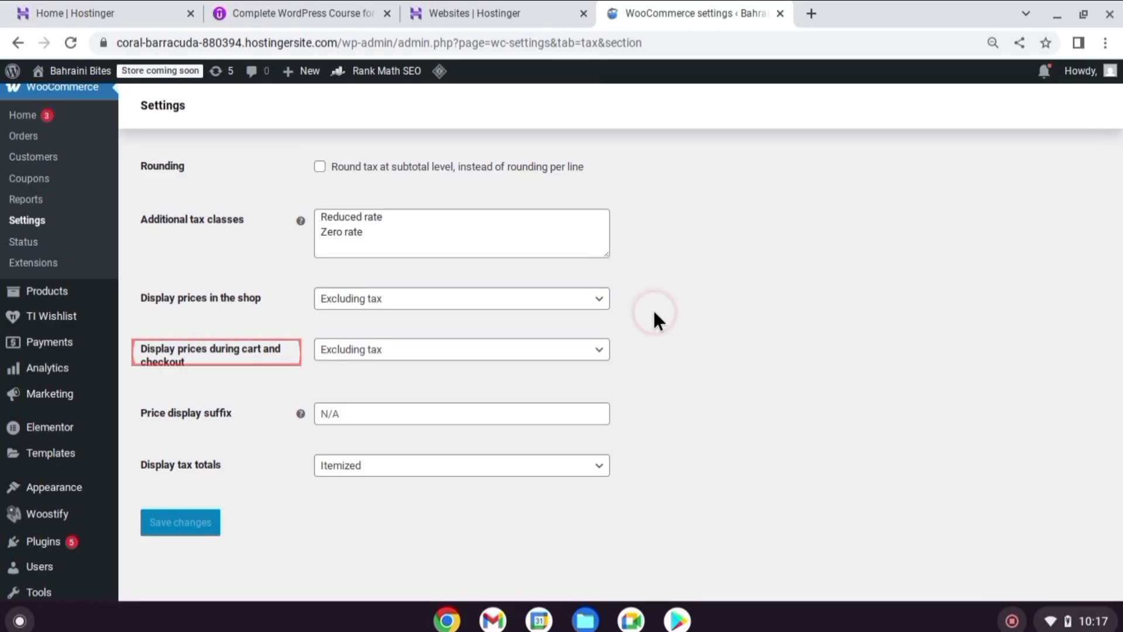
{"action": "left_click", "coordinate": [602, 349]}
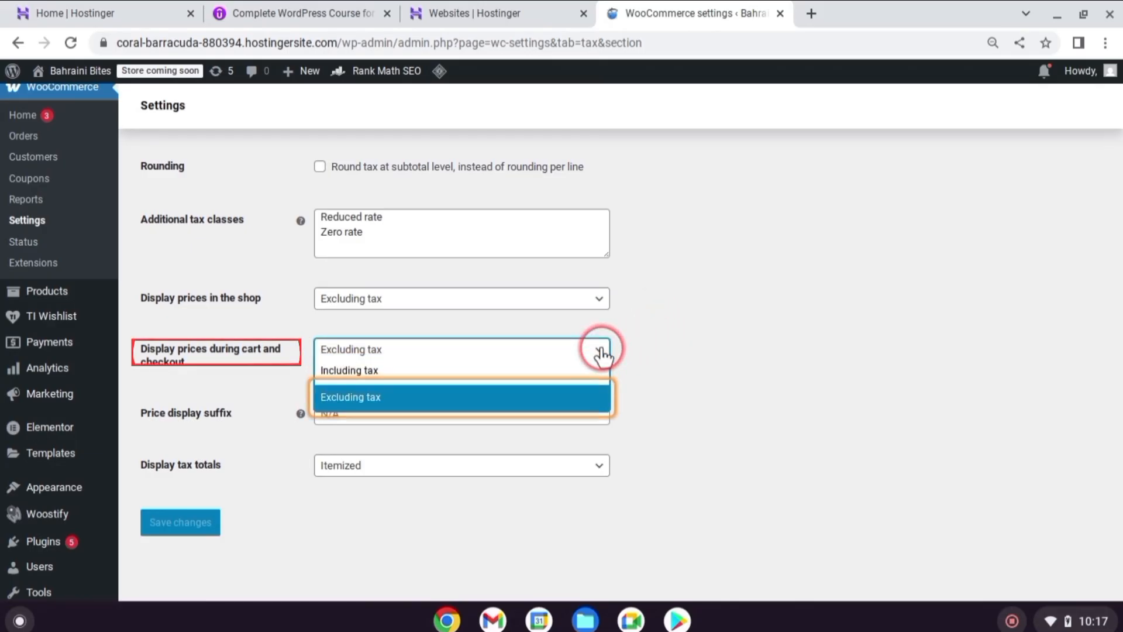
{"action": "left_click", "coordinate": [689, 353]}
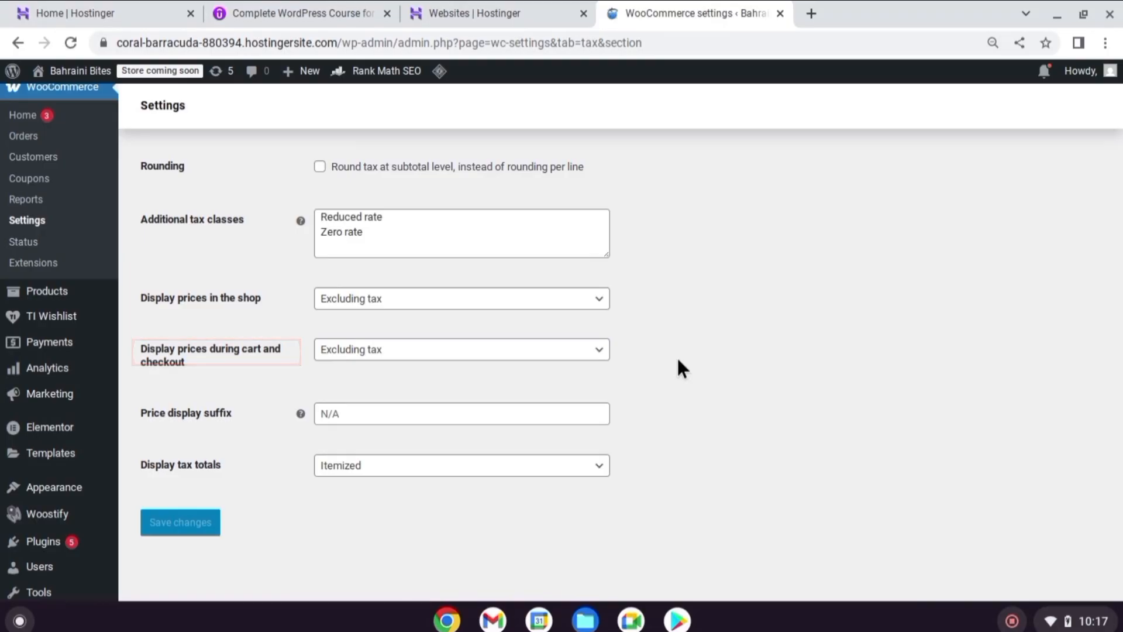
{"action": "left_click", "coordinate": [605, 416]}
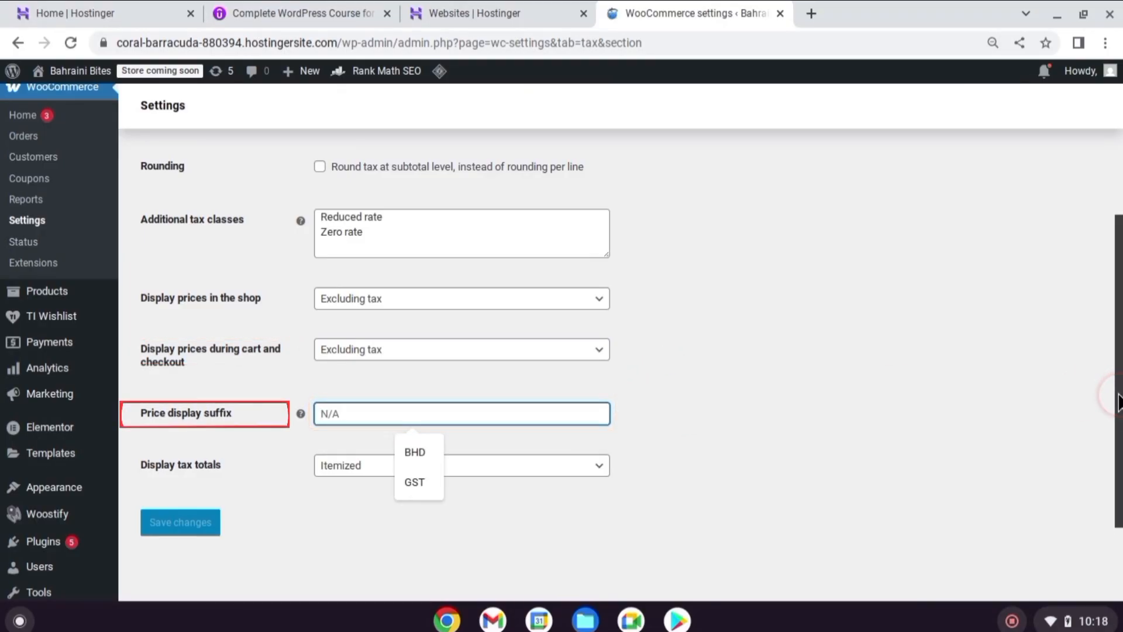
{"action": "type", "text": "Excl"}
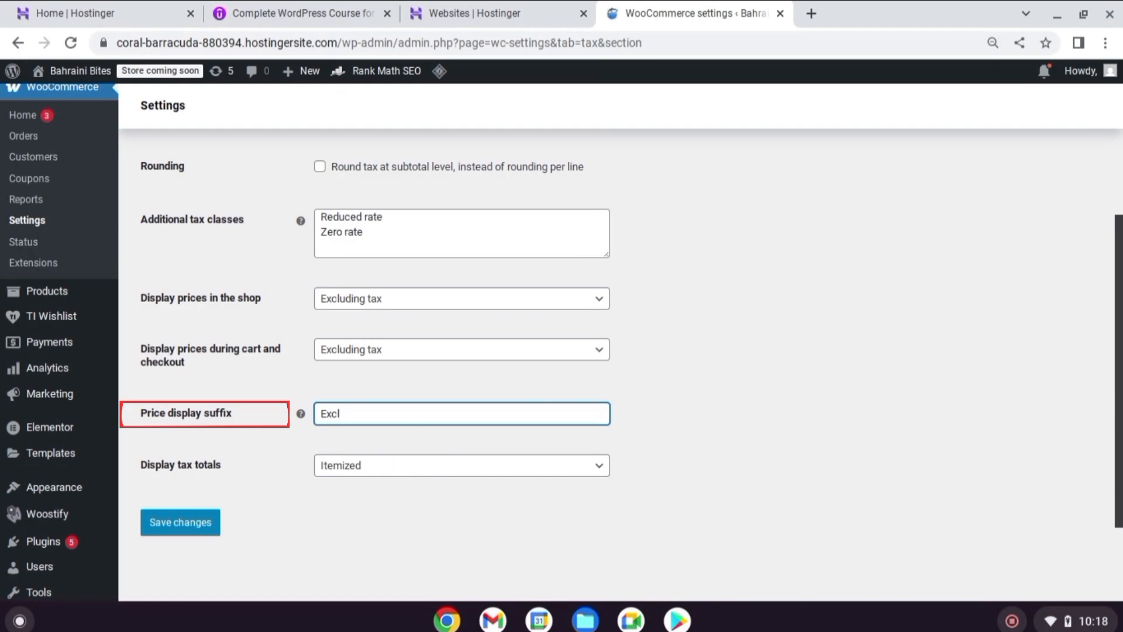
{"action": "type", "text": ".Ta"}
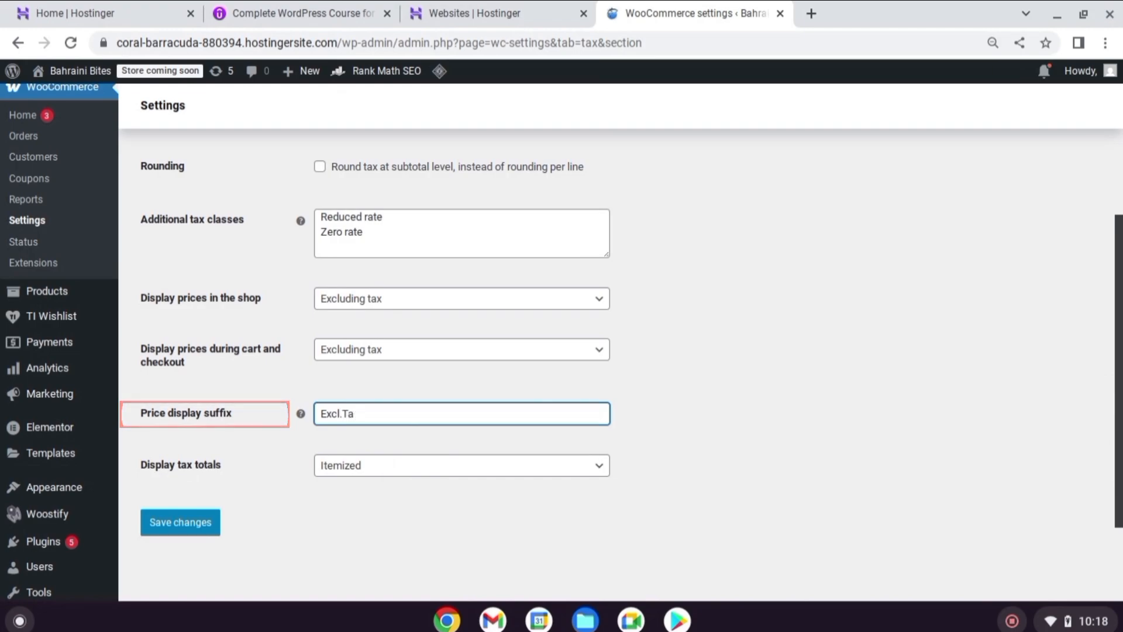
{"action": "type", "text": "x"}
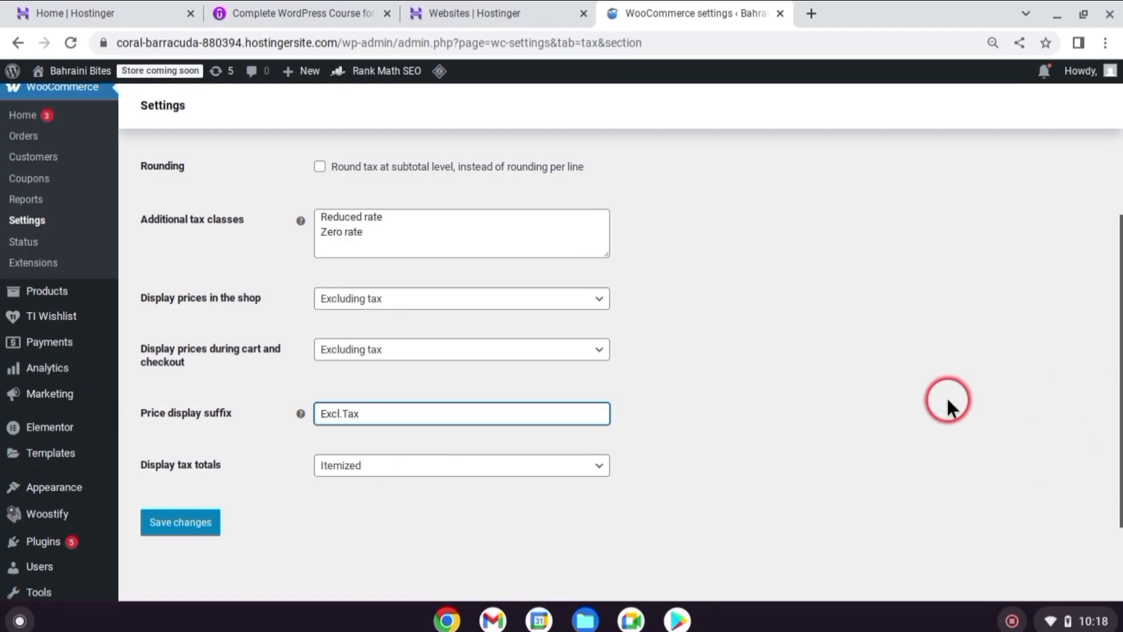
{"action": "left_click", "coordinate": [943, 393]}
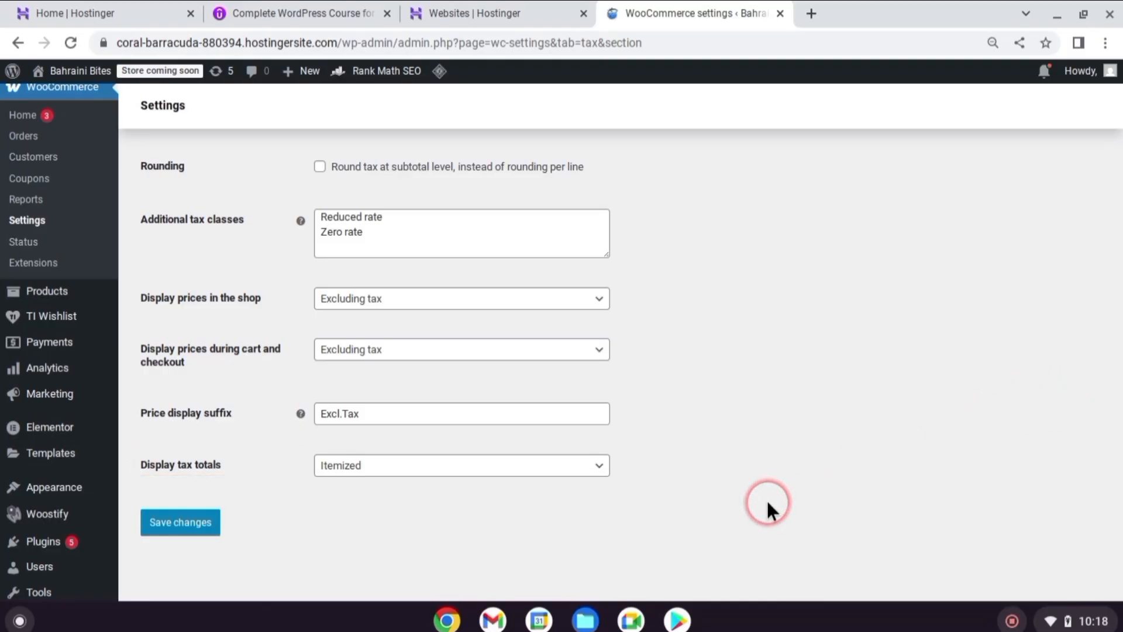
Keep tax totals itemized and save the tax options.
{"action": "left_click", "coordinate": [586, 470]}
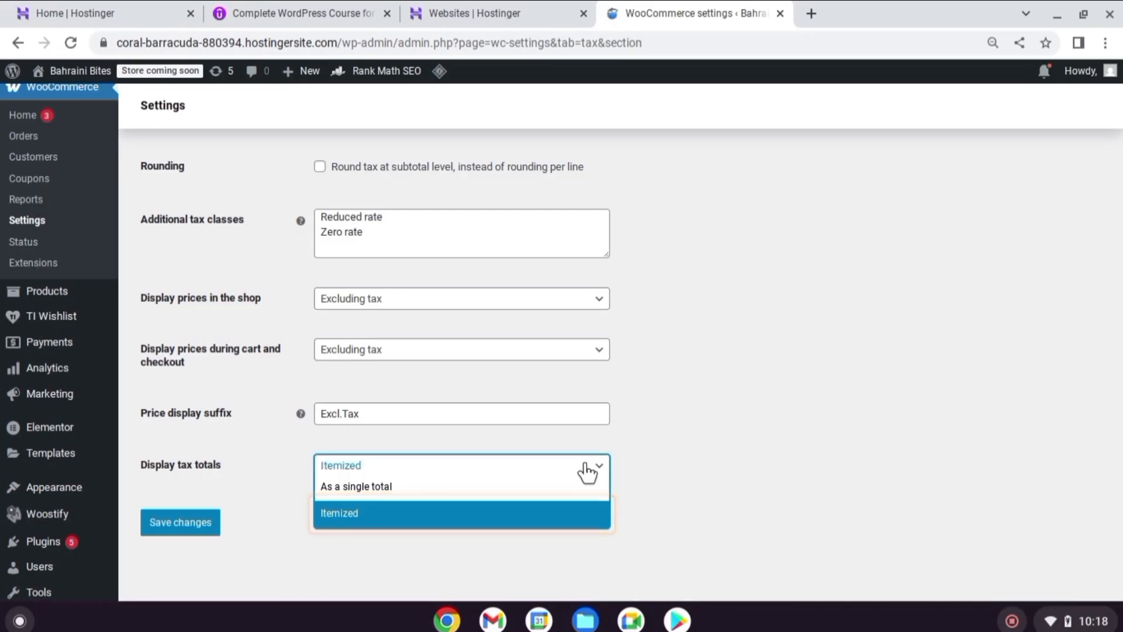
{"action": "left_click", "coordinate": [795, 452]}
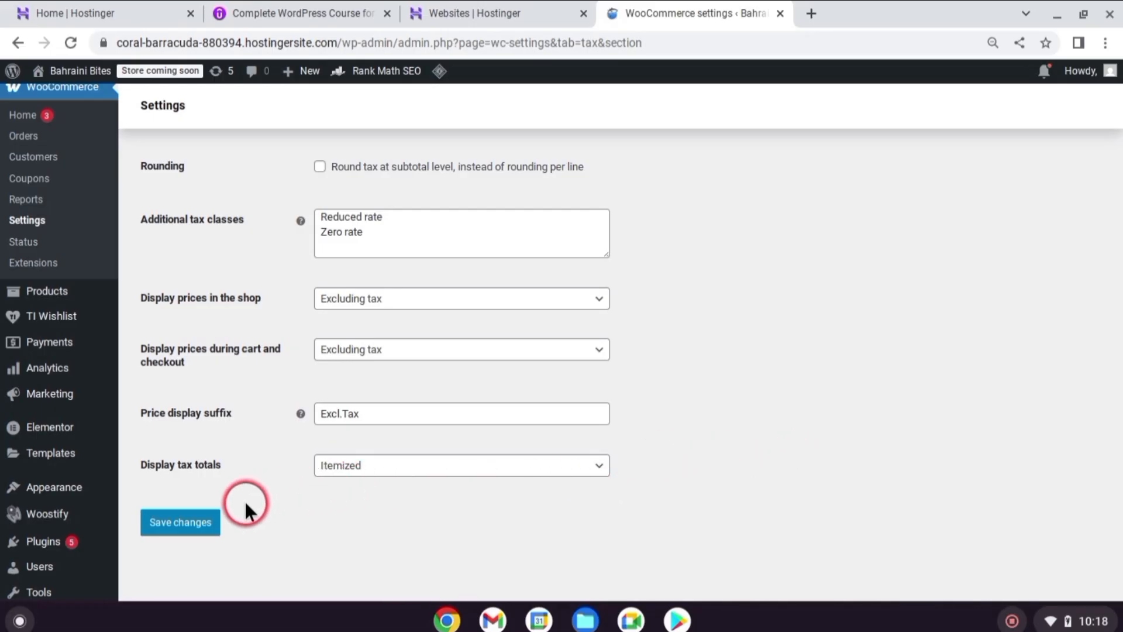
{"action": "left_click", "coordinate": [199, 522]}
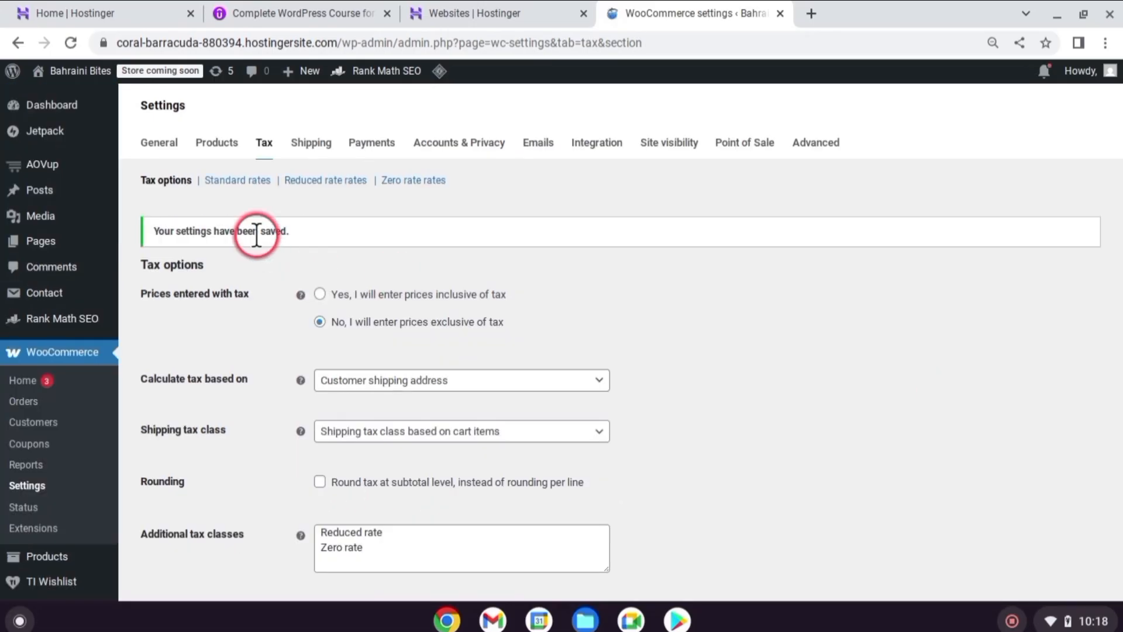
{"action": "left_click", "coordinate": [261, 181]}
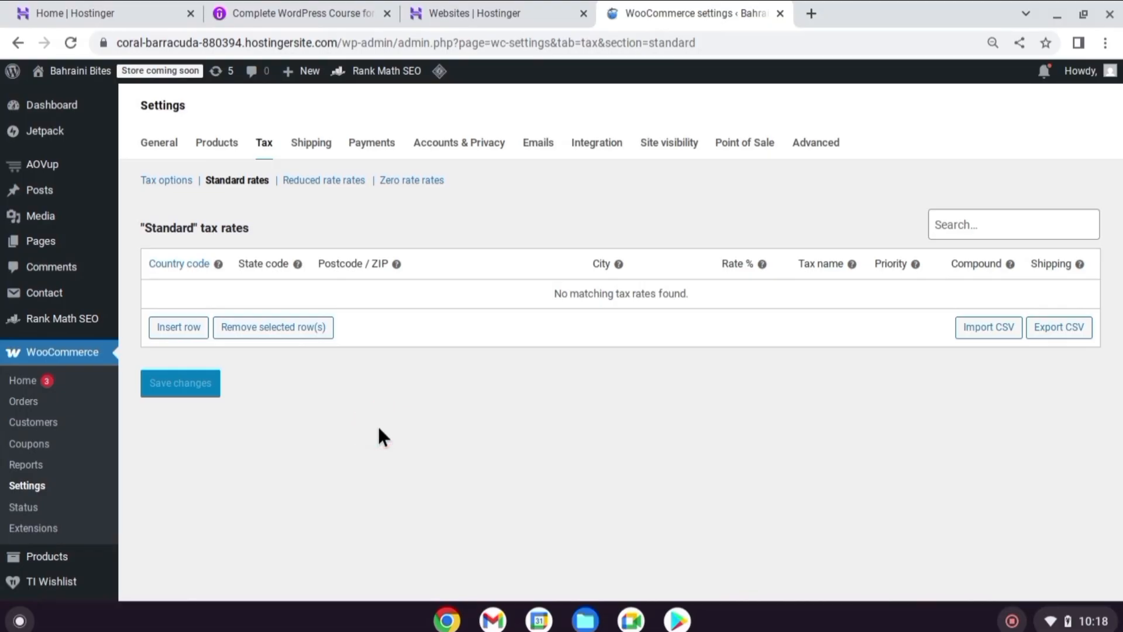
Add a standard tax rate row for BH at 17% named VAT and save it.
{"action": "left_click", "coordinate": [177, 327]}
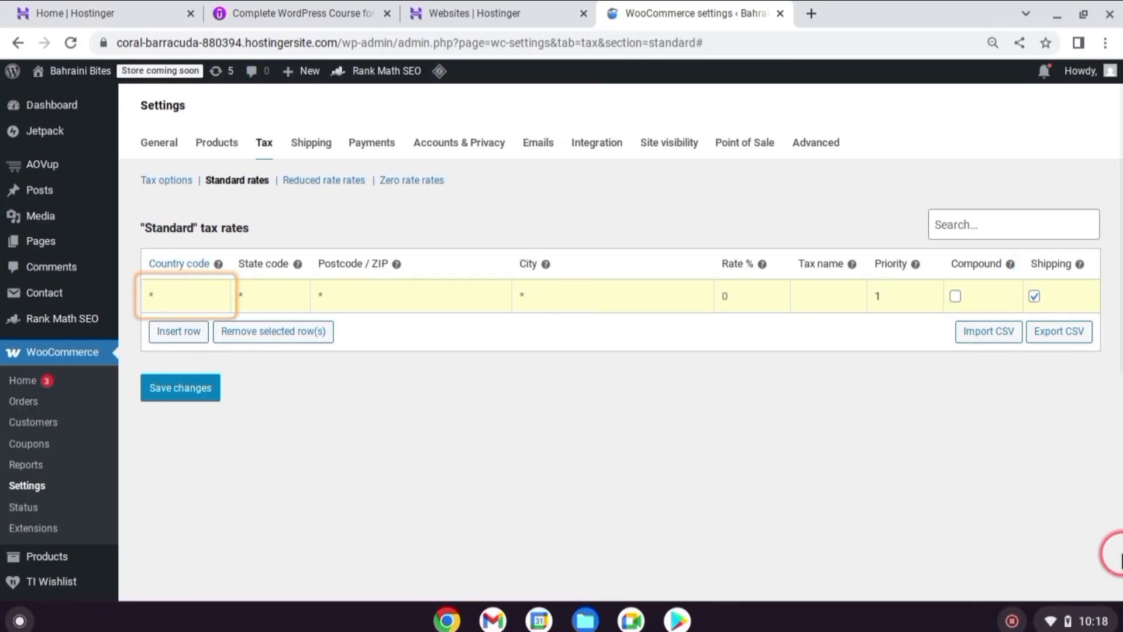
{"action": "type", "text": "BH"}
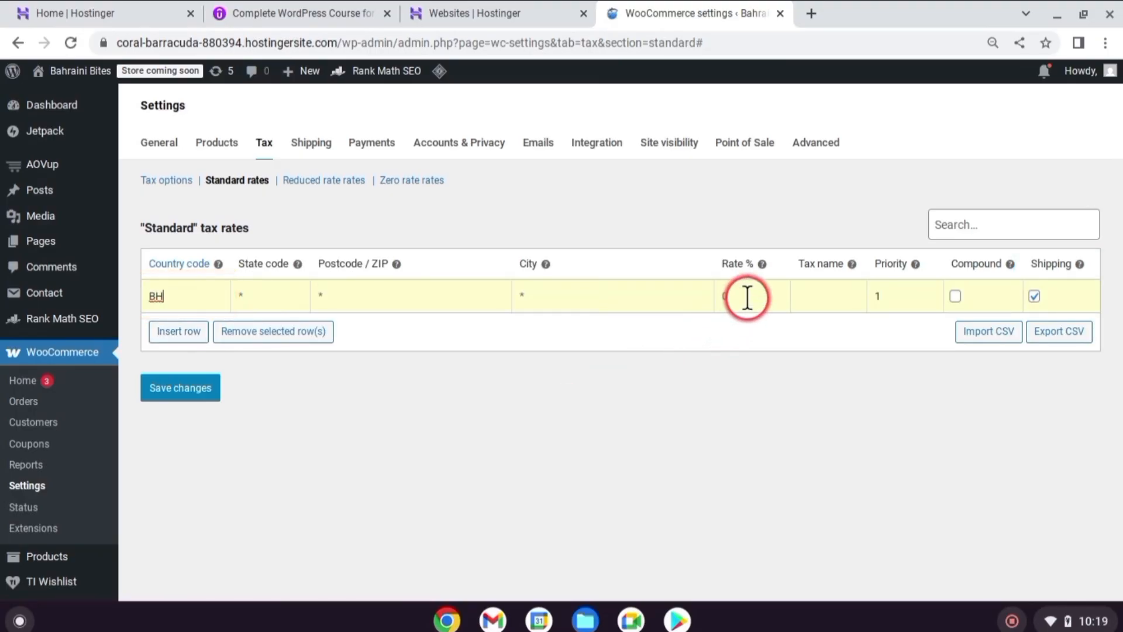
{"action": "left_click", "coordinate": [747, 297]}
{"action": "type", "text": "17"}
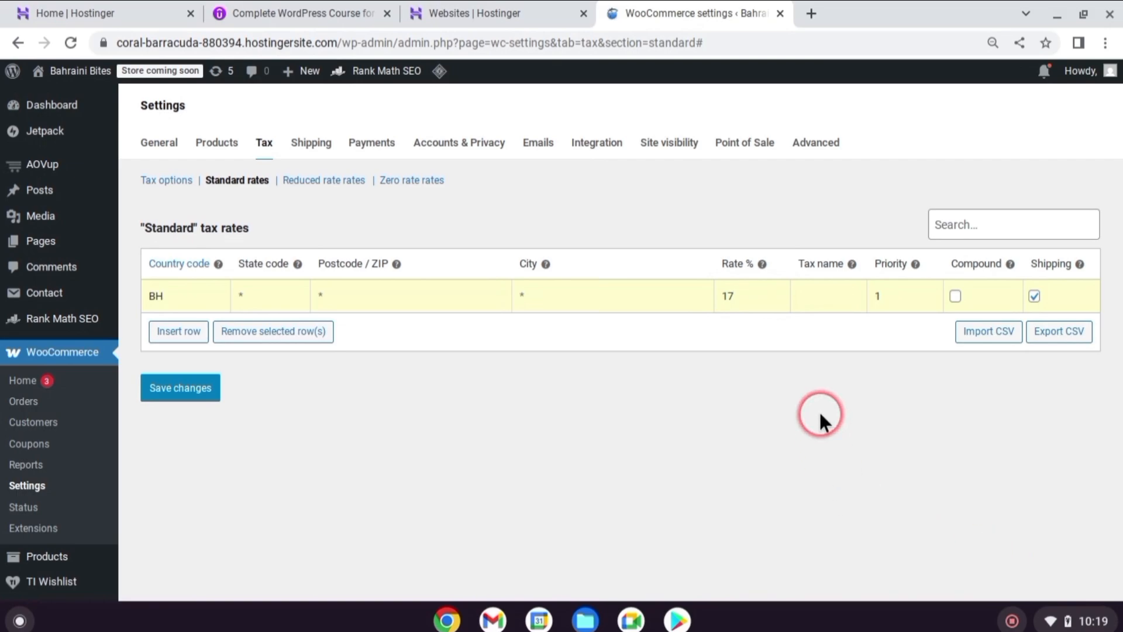
{"action": "type", "text": "VAT"}
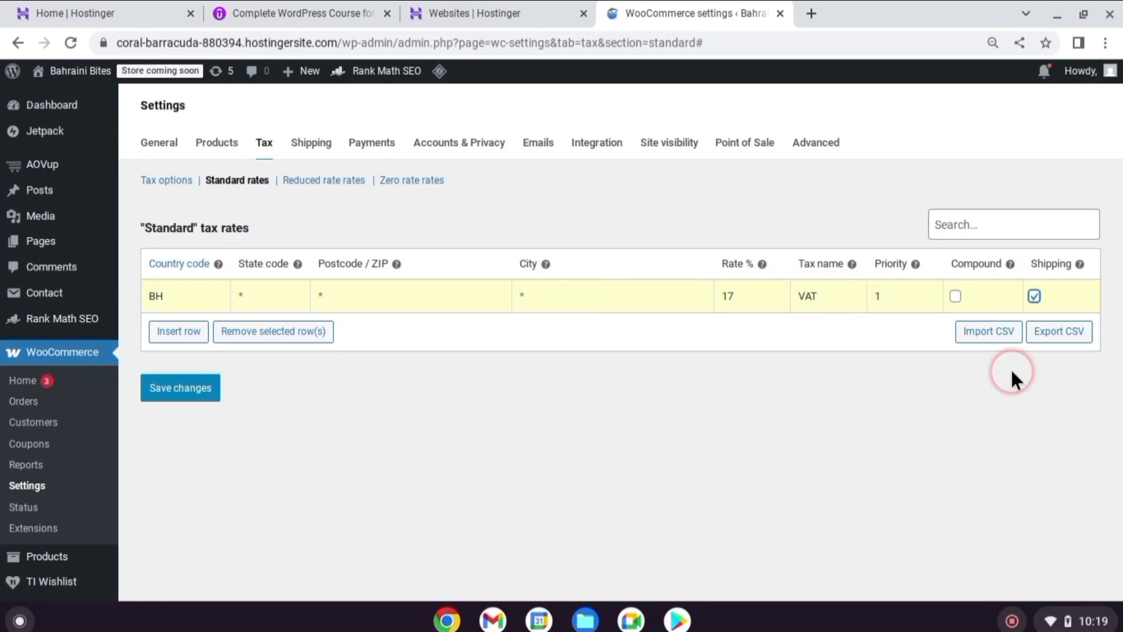
{"action": "left_click", "coordinate": [179, 392]}
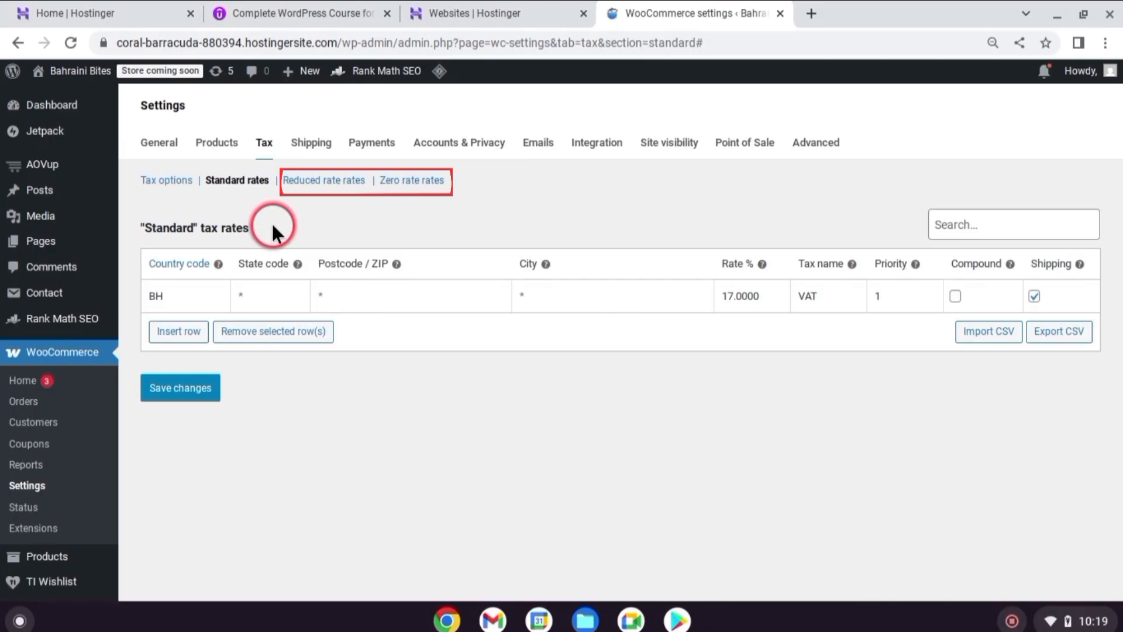
Add a 5% reduced-rate VAT row for BH and save it.
{"action": "left_click", "coordinate": [315, 182]}
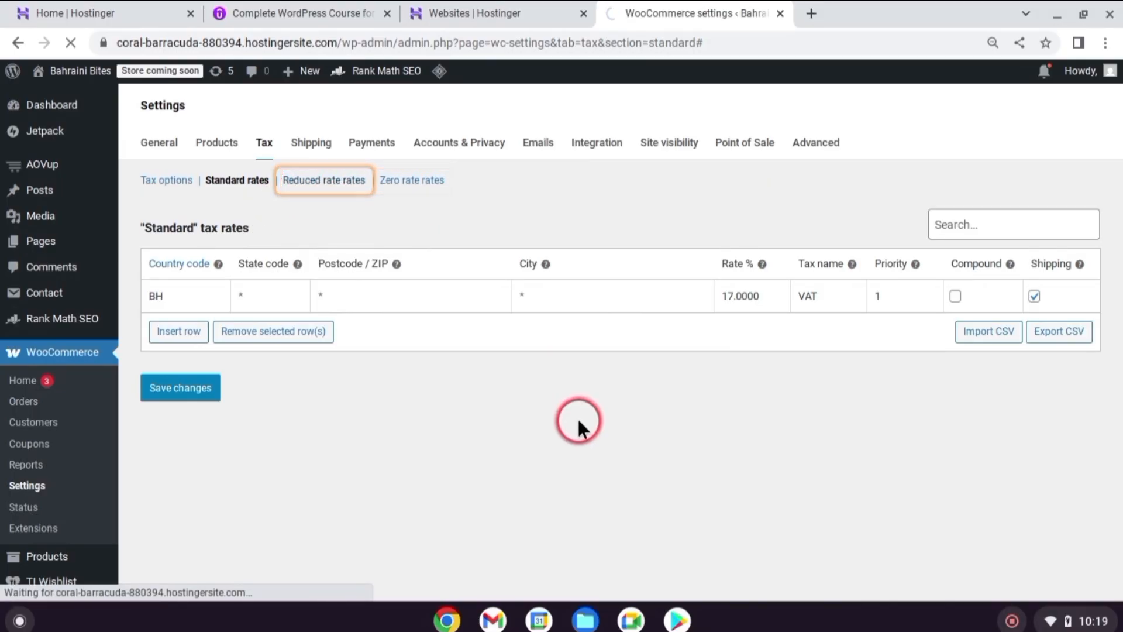
{"action": "left_click", "coordinate": [179, 331]}
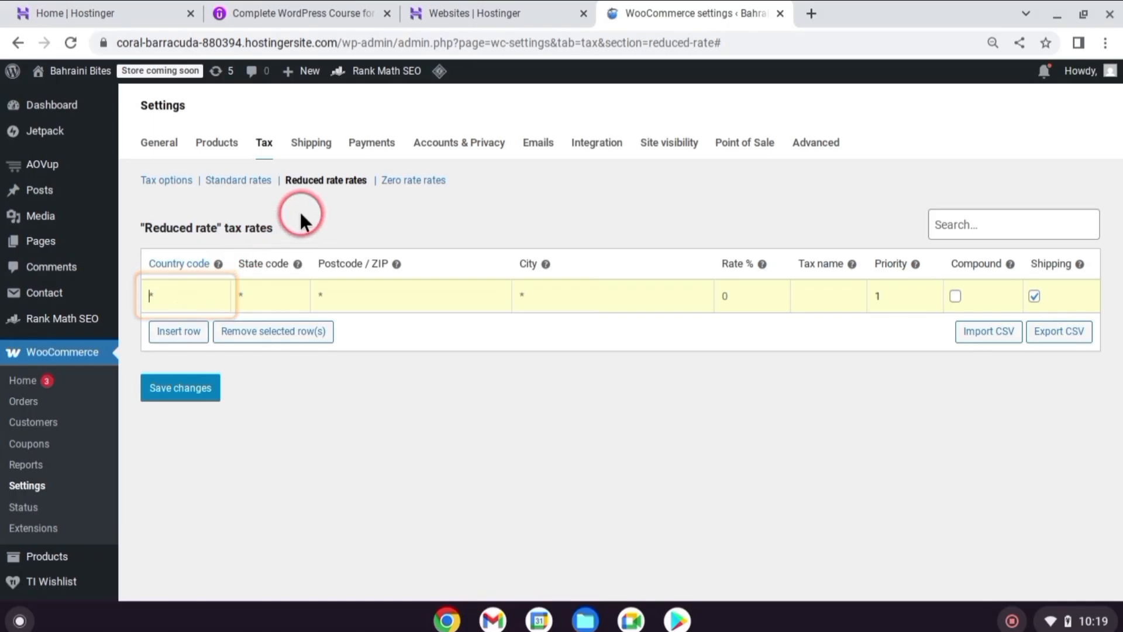
{"action": "type", "text": "BH"}
{"action": "key", "text": "Tab"}
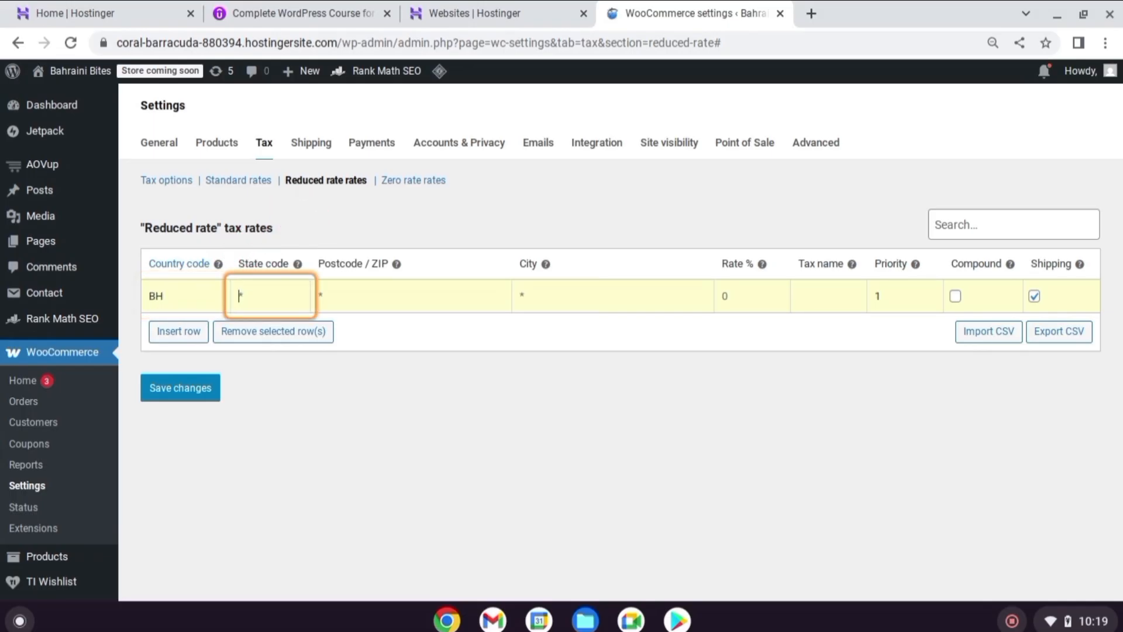
{"action": "key", "text": "Tab"}
{"action": "key", "text": "Tab"}
{"action": "key", "text": "Tab"}
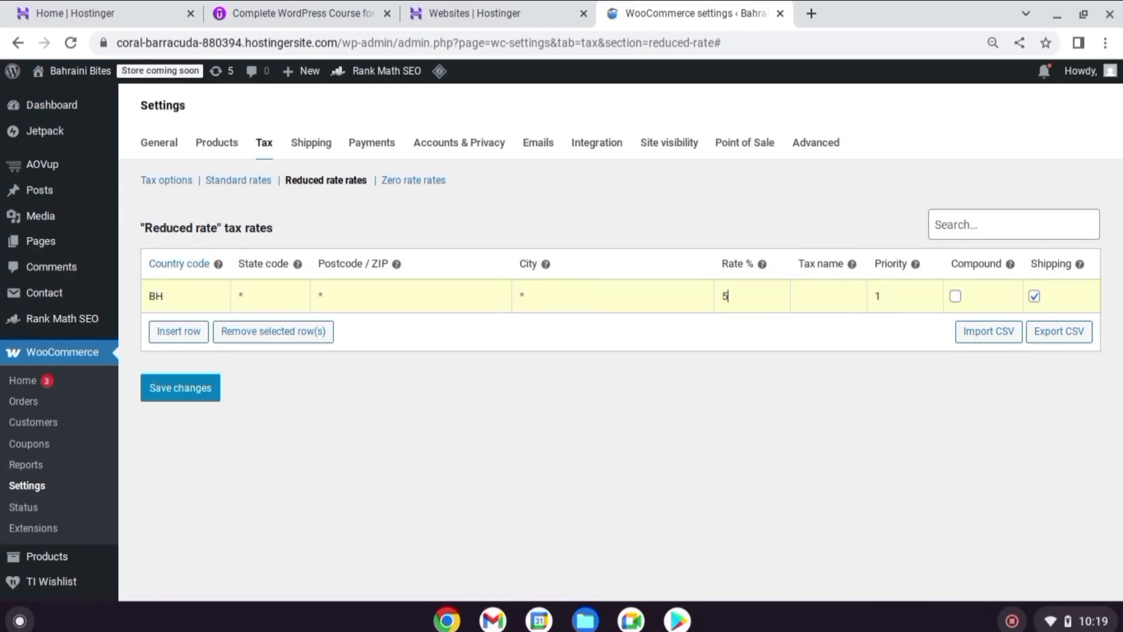
{"action": "key", "text": "Tab"}
{"action": "type", "text": "VAT"}
{"action": "key", "text": "Tab"}
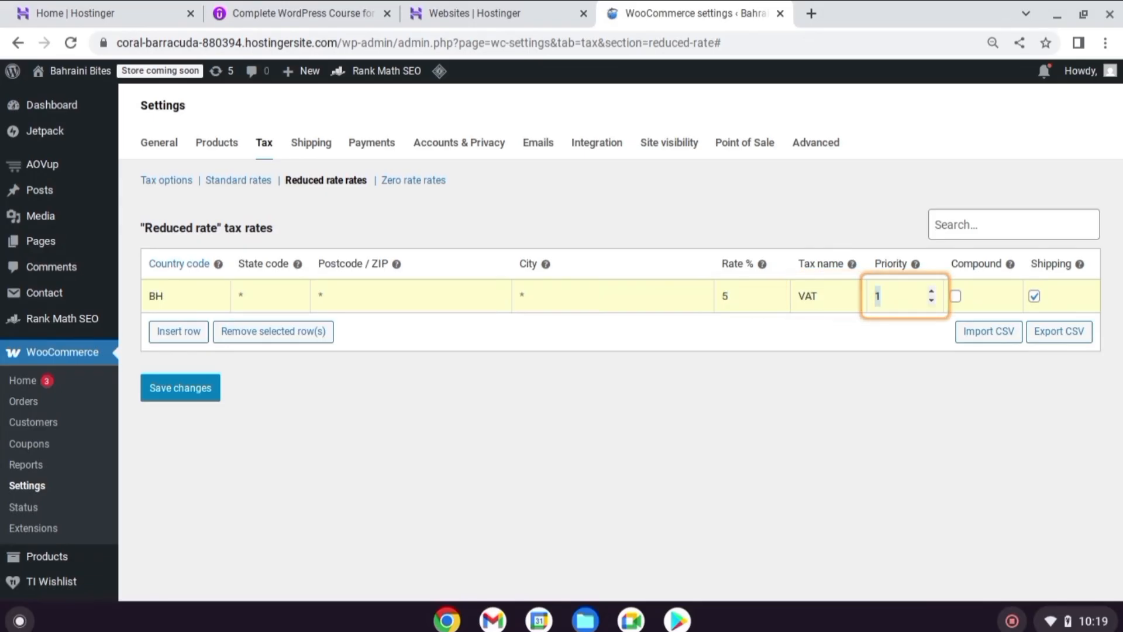
{"action": "key", "text": "Tab"}
{"action": "key", "text": "Tab"}
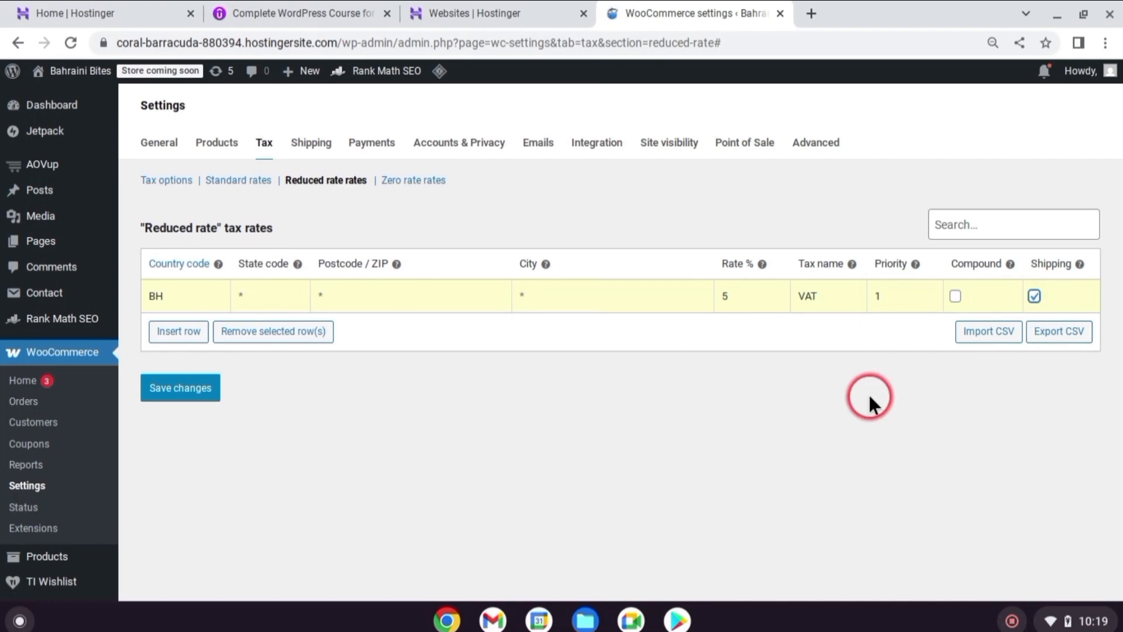
{"action": "left_click", "coordinate": [188, 389]}
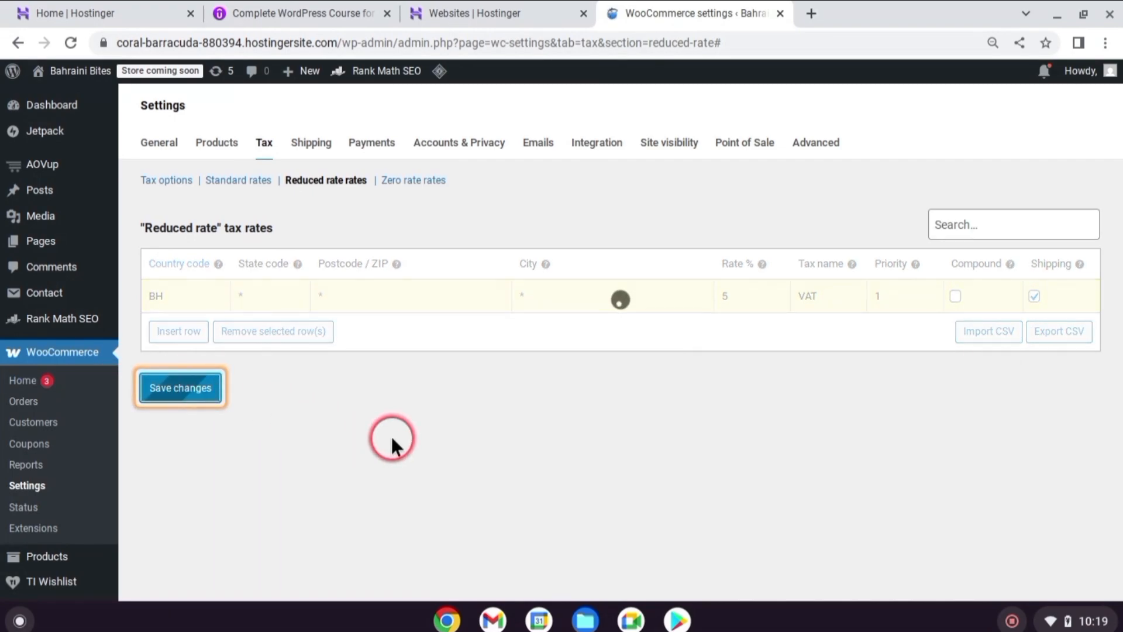
Add a 0% zero-rate VAT row for country BH.
{"action": "left_click", "coordinate": [414, 180]}
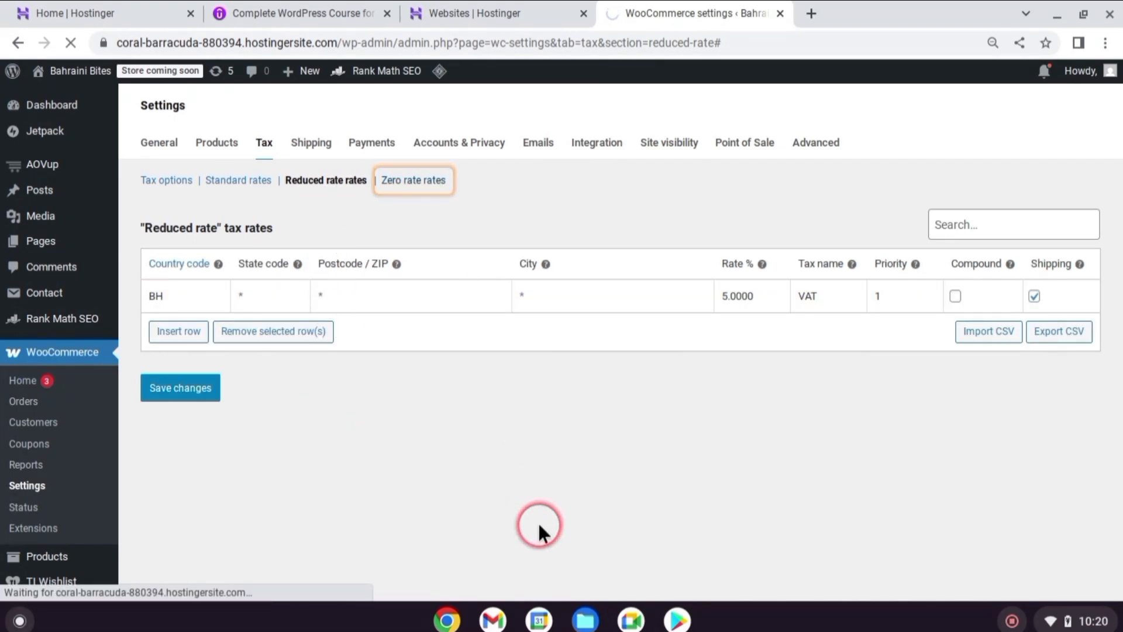
{"action": "left_click", "coordinate": [201, 331]}
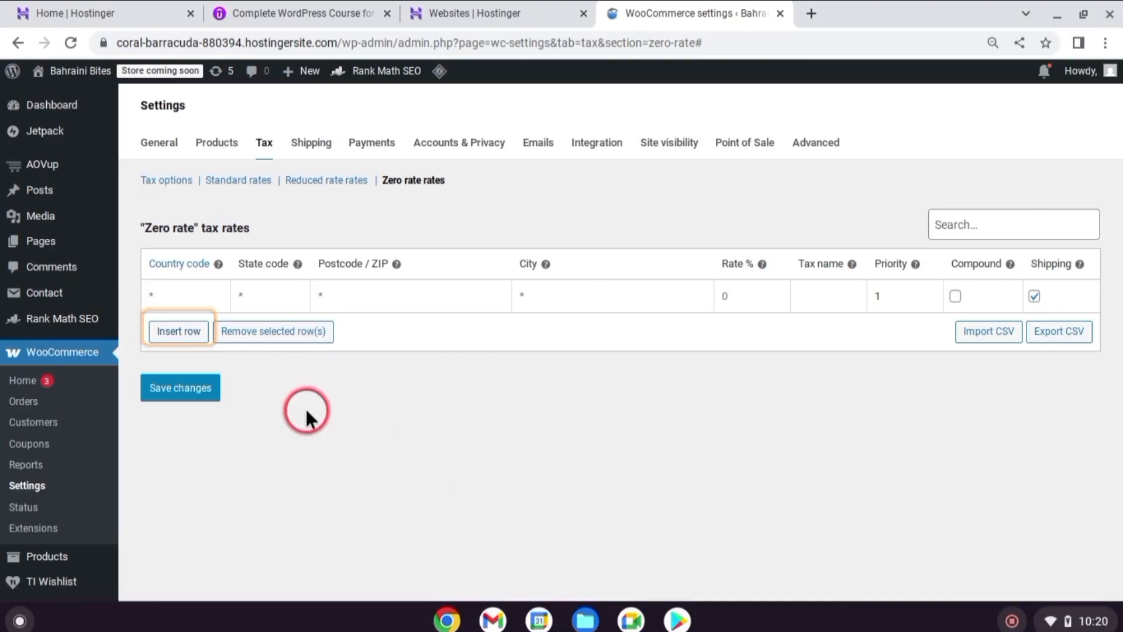
{"action": "left_click", "coordinate": [193, 292]}
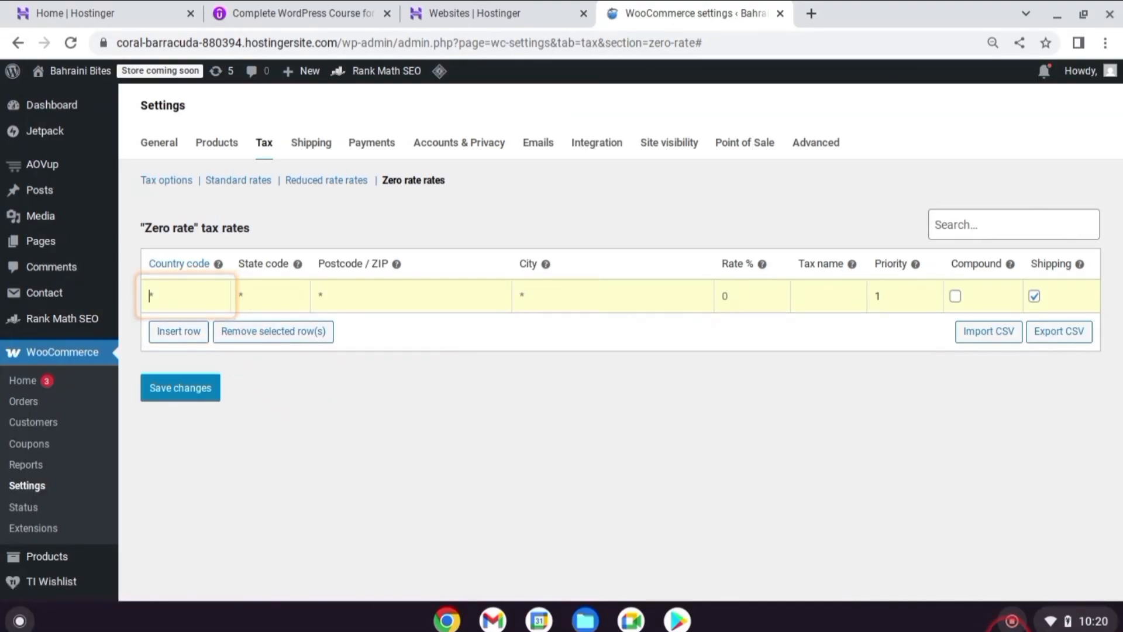
{"action": "type", "text": "BH"}
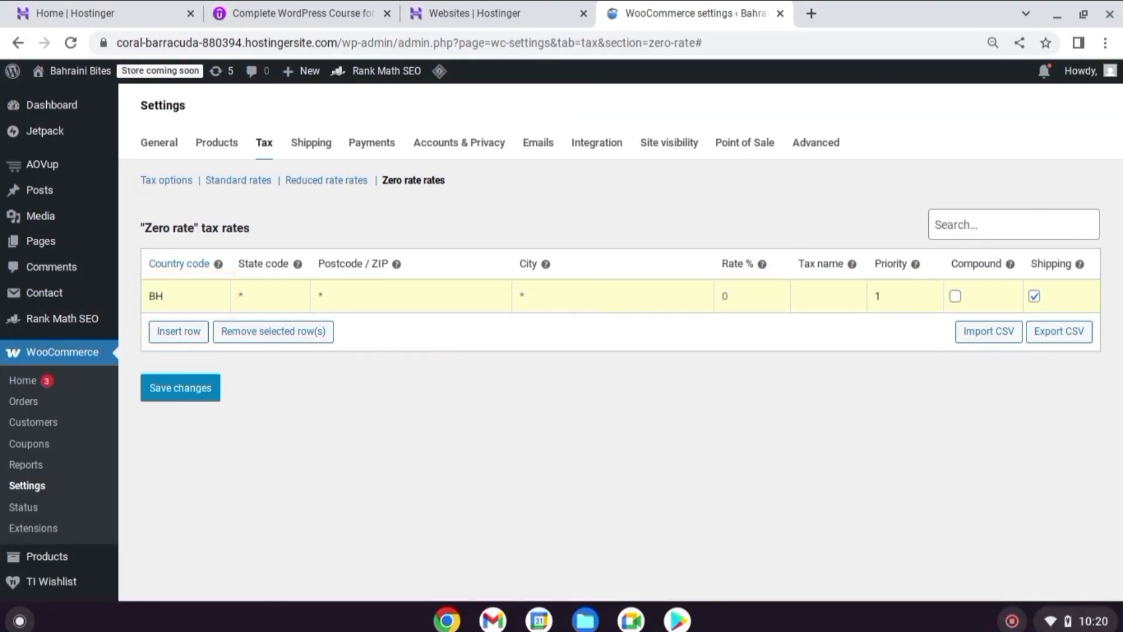
{"action": "key", "text": "Tab"}
{"action": "key", "text": "Tab"}
{"action": "key", "text": "Tab"}
{"action": "key", "text": "Tab"}
{"action": "key", "text": "Tab"}
{"action": "type", "text": "VAT"}
{"action": "key", "text": "Tab"}
{"action": "key", "text": "Tab"}
{"action": "key", "text": "Tab"}
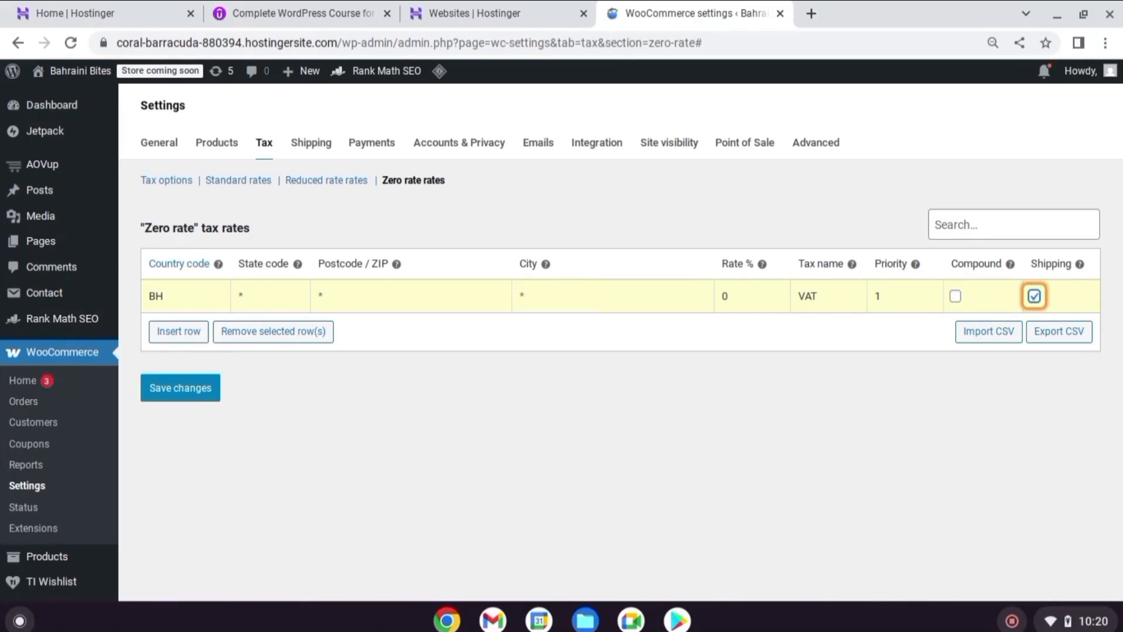
{"action": "left_click", "coordinate": [1039, 625]}
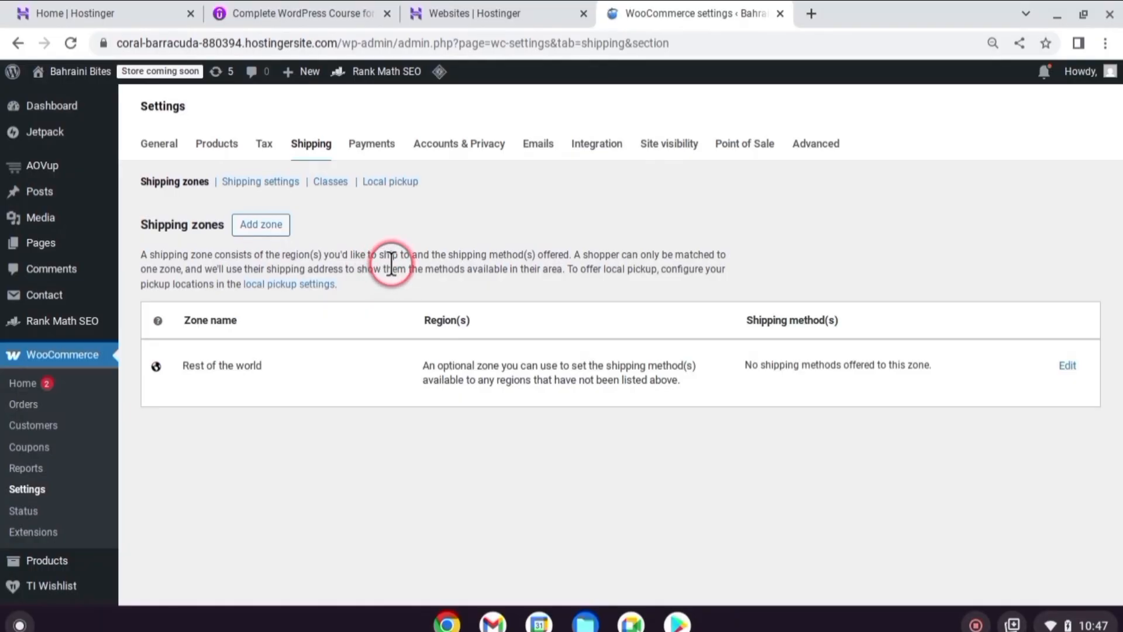
Create a shipping zone named Bahrain with Bahrain as its region.
{"action": "left_click", "coordinate": [265, 225]}
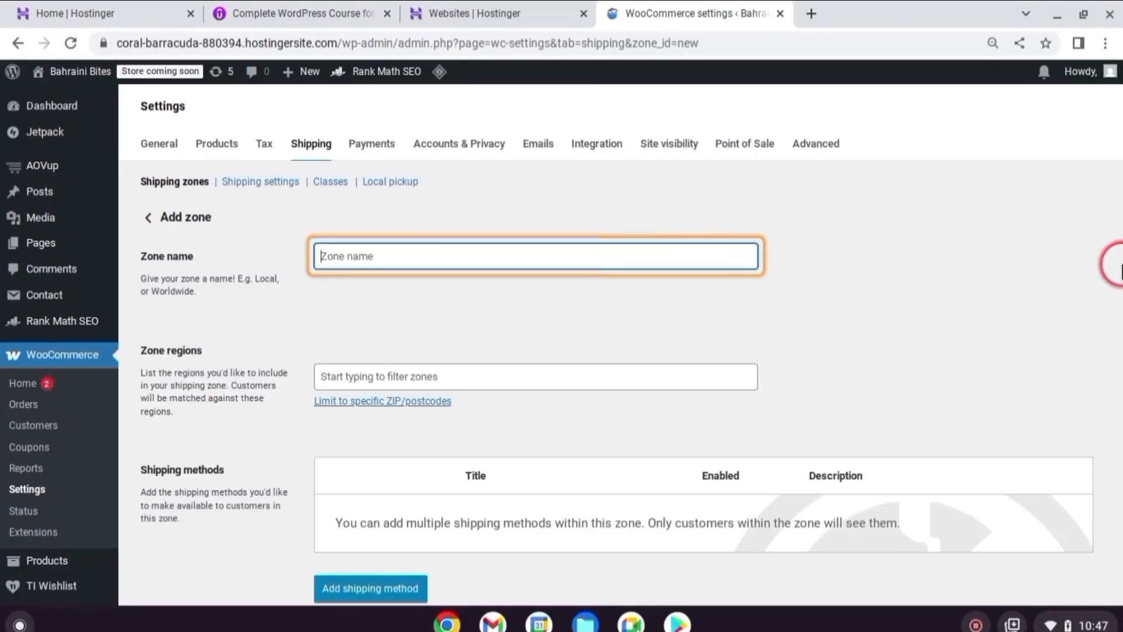
{"action": "type", "text": "Bahrai"}
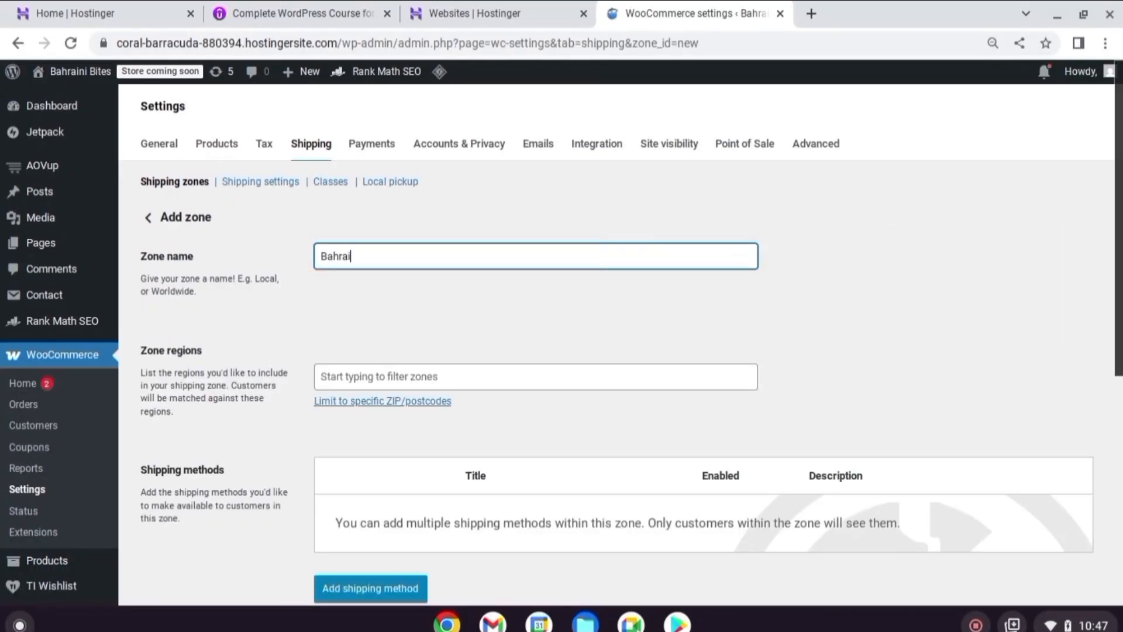
{"action": "type", "text": "n"}
{"action": "left_click", "coordinate": [706, 375]}
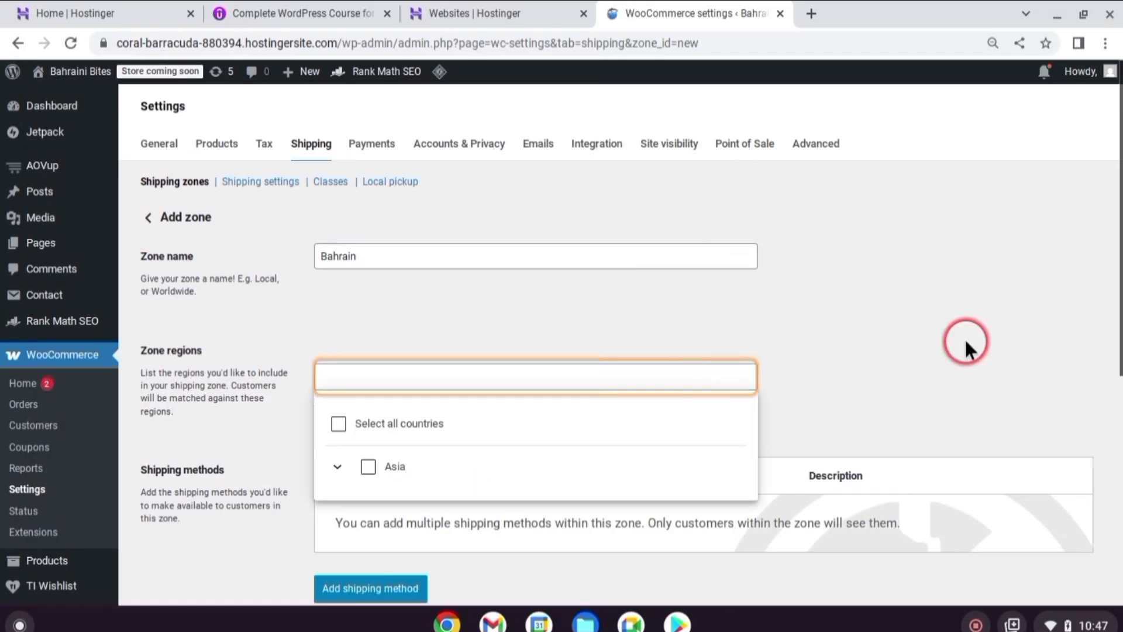
{"action": "type", "text": "bahrain"}
{"action": "left_click", "coordinate": [392, 508]}
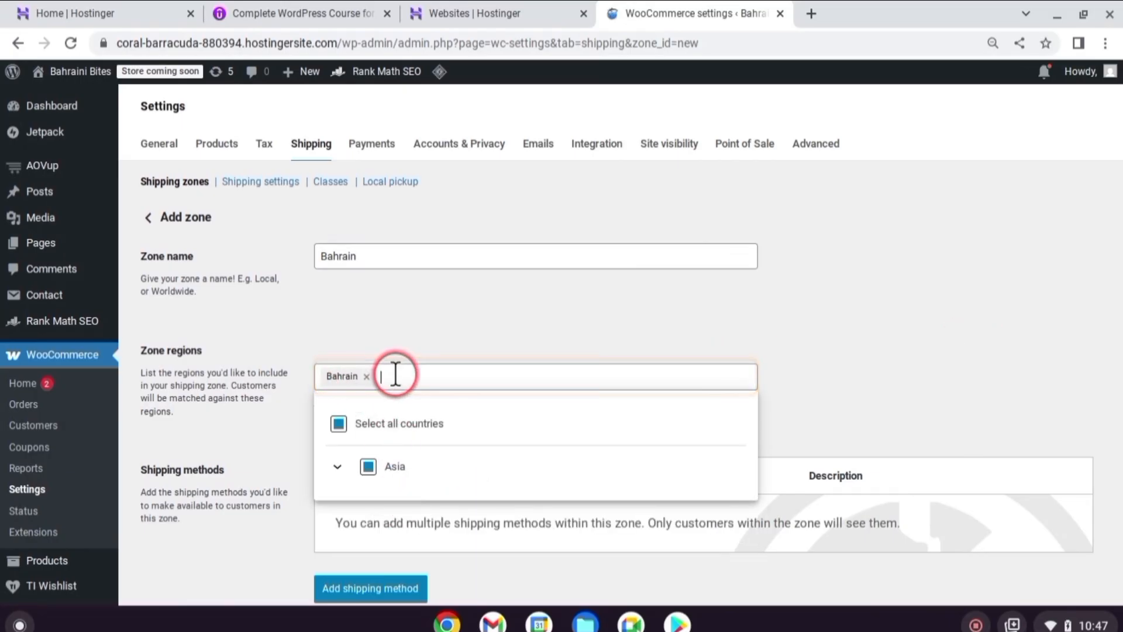
{"action": "left_click", "coordinate": [781, 358]}
{"action": "scroll", "coordinate": [782, 358], "scroll_direction": "down", "scroll_amount": 3}
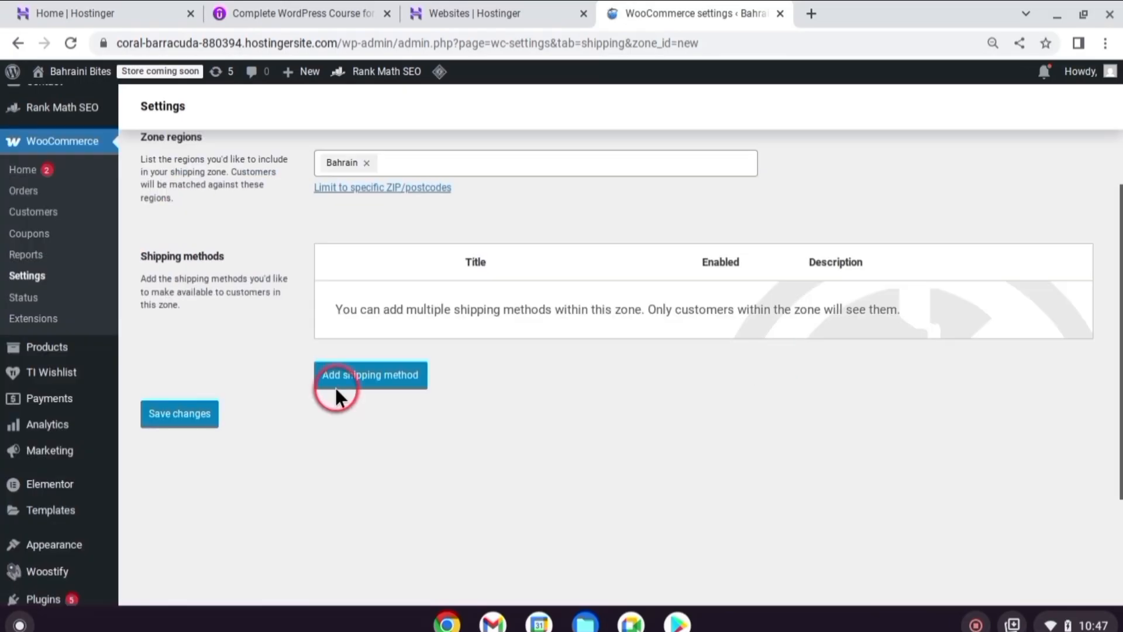
Add Free shipping to the zone, requiring a minimum order amount of 15.
{"action": "left_click", "coordinate": [385, 383]}
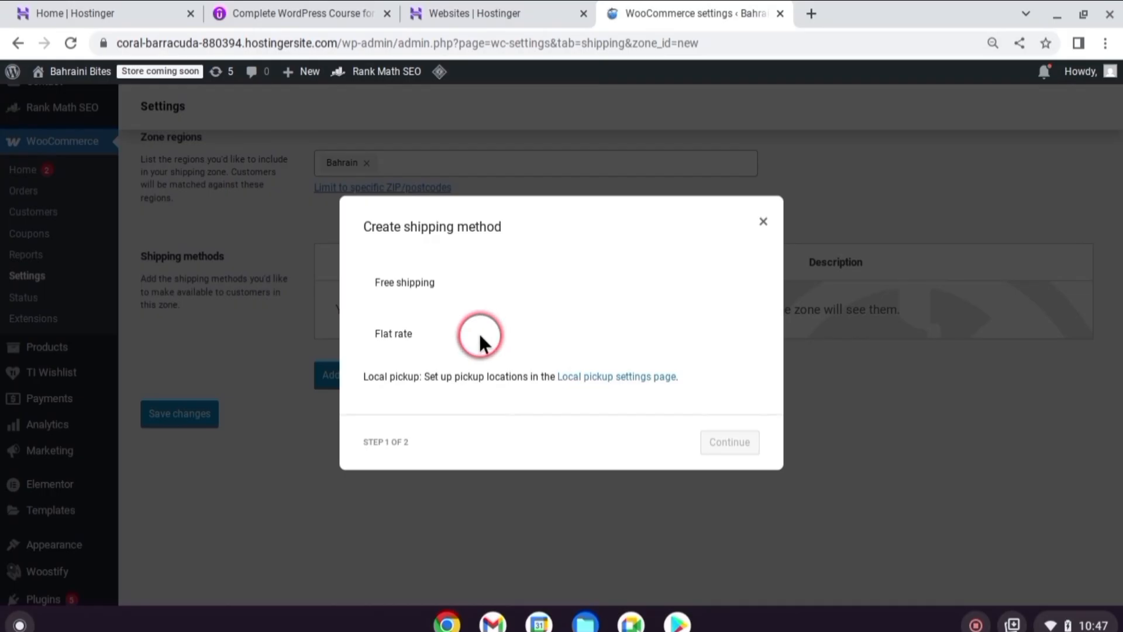
{"action": "left_click", "coordinate": [431, 282]}
{"action": "left_click", "coordinate": [730, 464]}
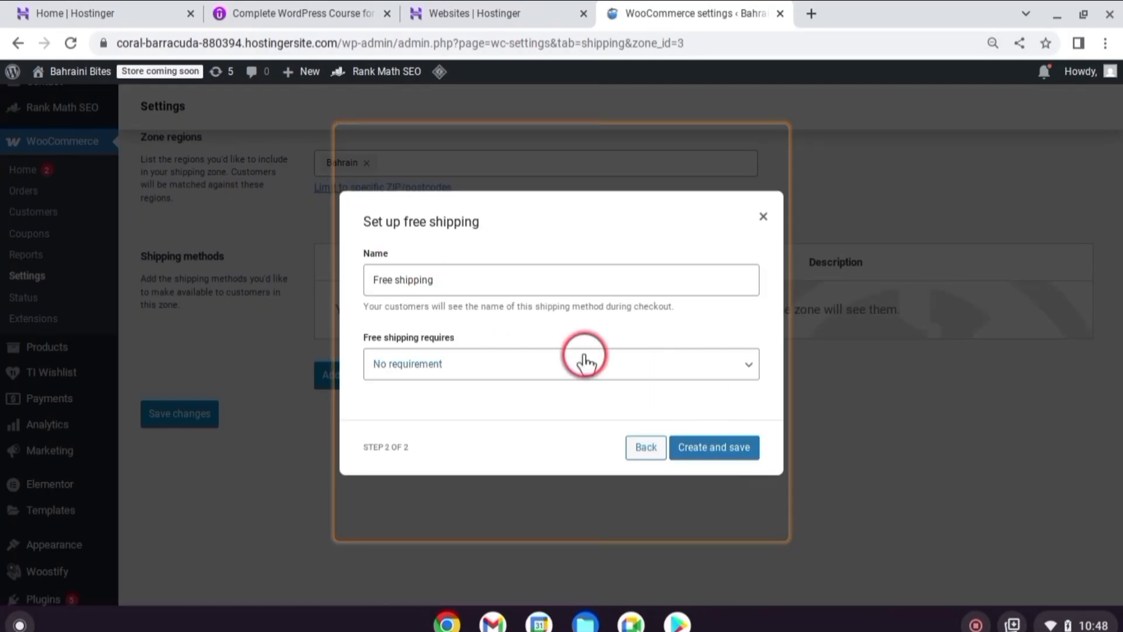
{"action": "left_click", "coordinate": [536, 367]}
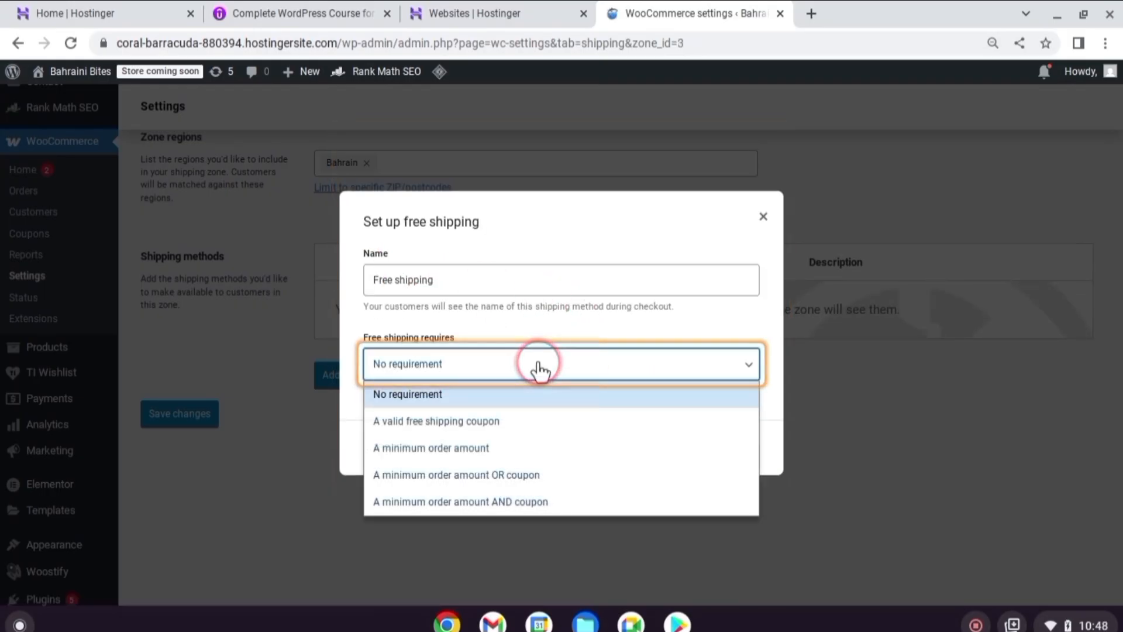
{"action": "left_click", "coordinate": [530, 449]}
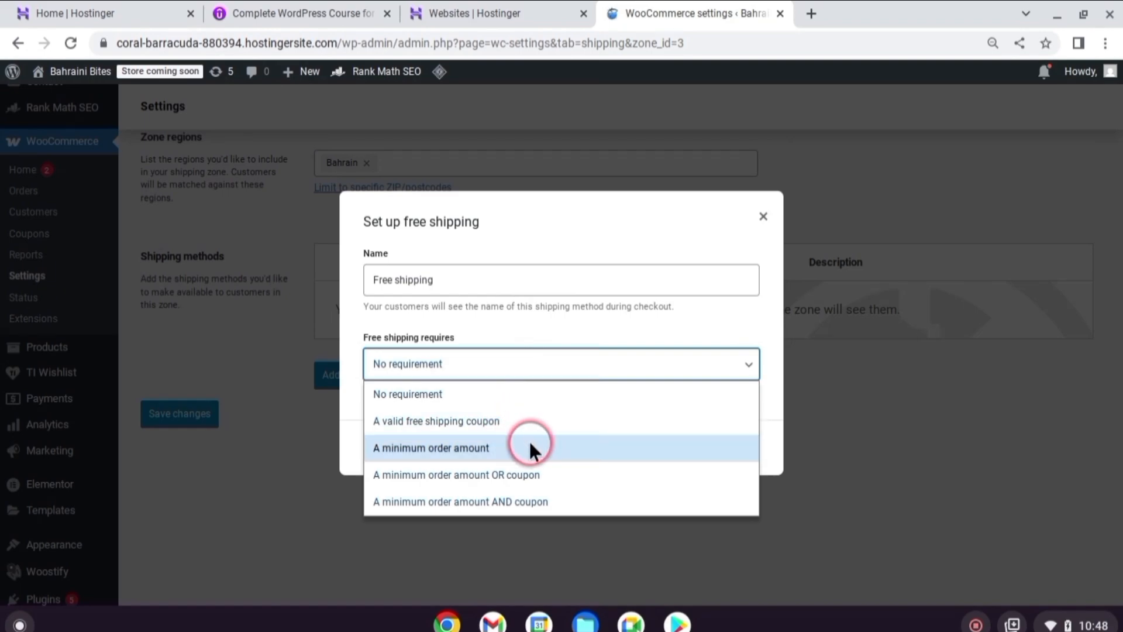
{"action": "left_click", "coordinate": [526, 379]}
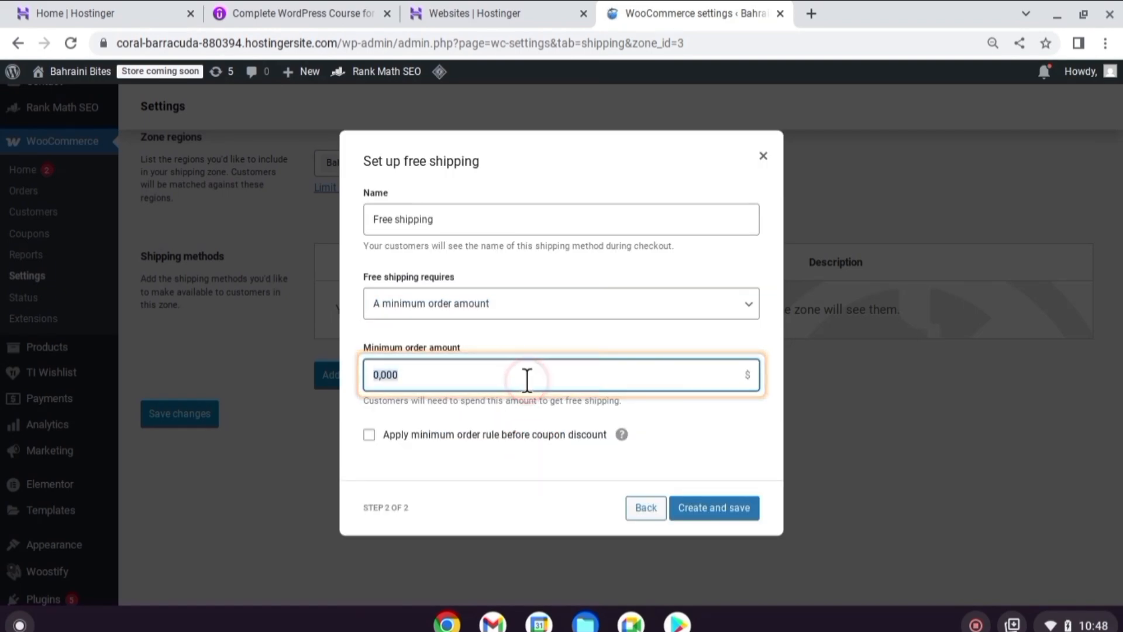
{"action": "type", "text": "15"}
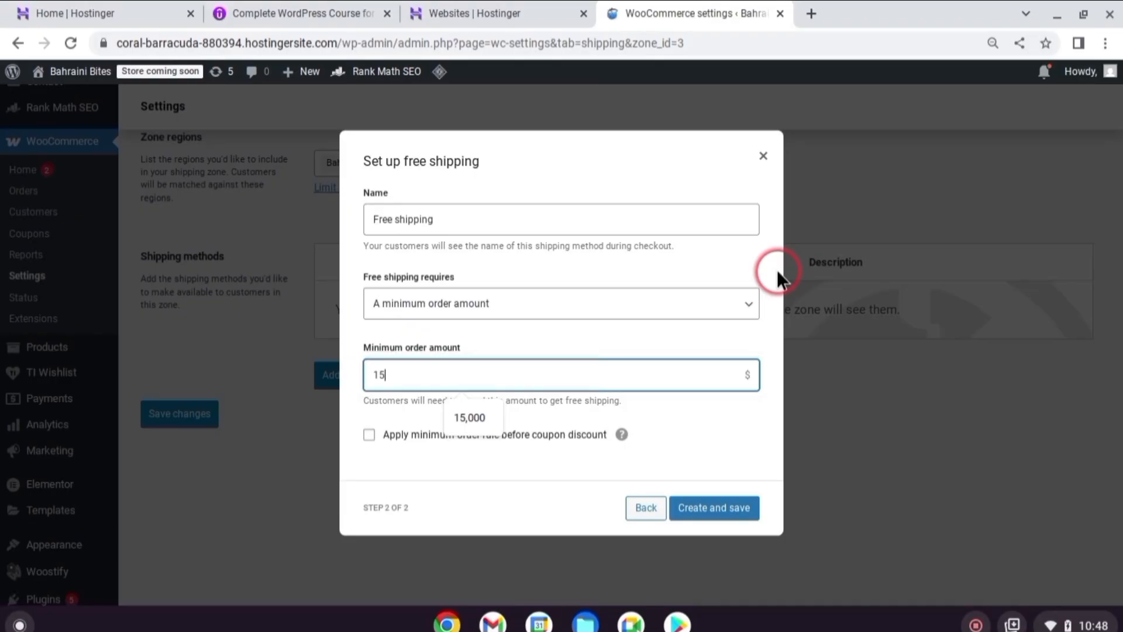
{"action": "left_click", "coordinate": [687, 425]}
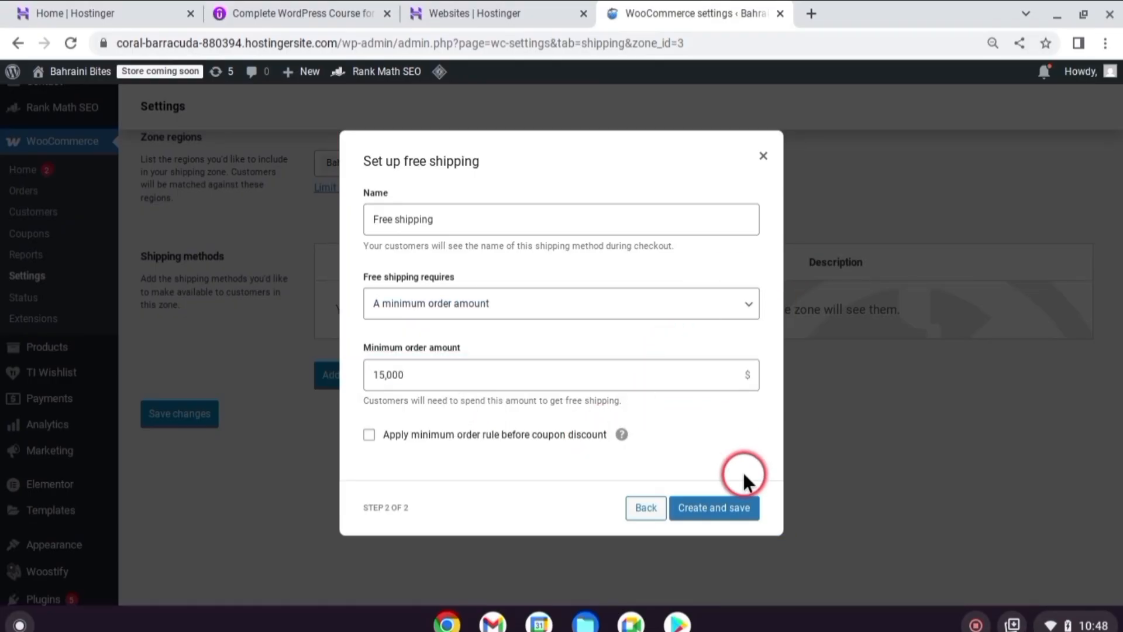
{"action": "left_click", "coordinate": [736, 508]}
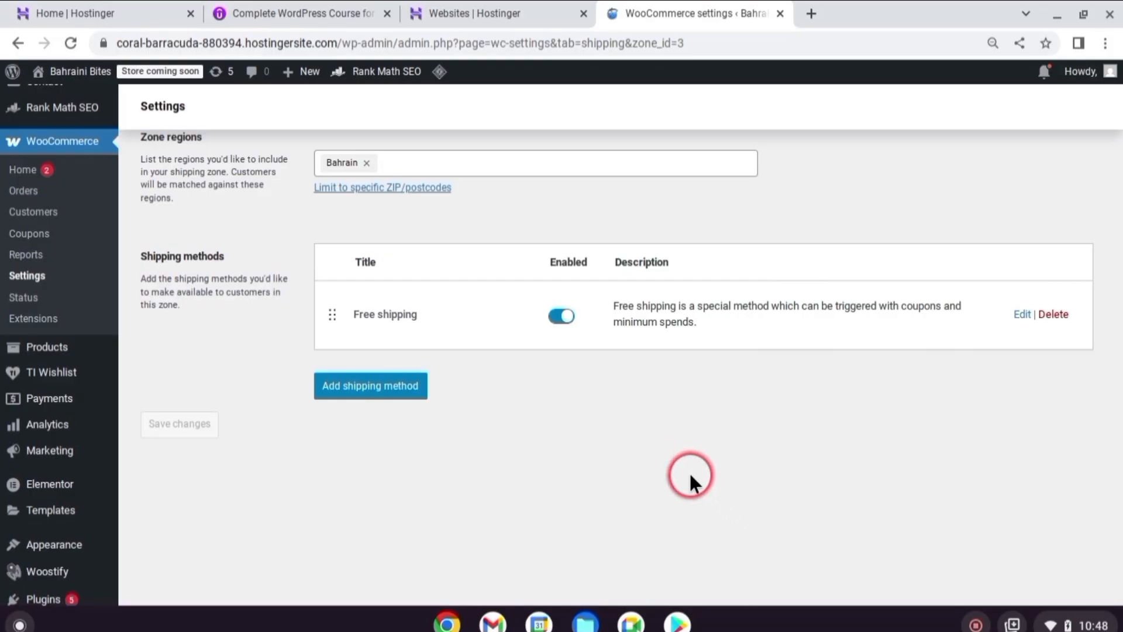
Add a taxable Flat rate shipping method costing 3,000 to the Bahrain zone.
{"action": "scroll", "coordinate": [691, 476], "scroll_direction": "up", "scroll_amount": 1}
{"action": "left_click", "coordinate": [334, 413]}
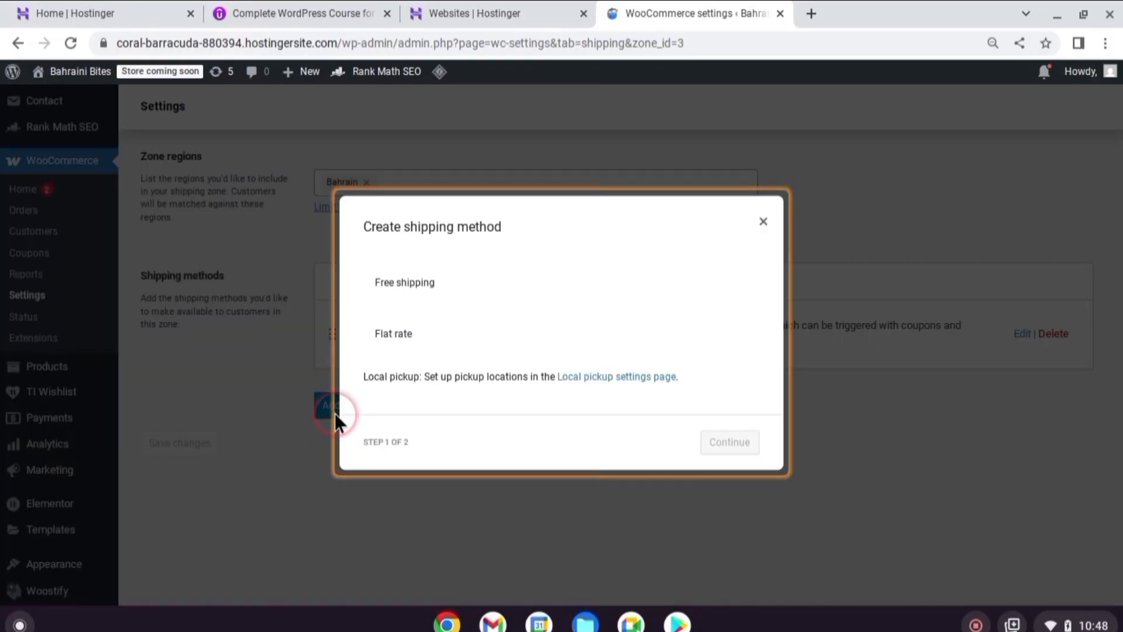
{"action": "left_click", "coordinate": [398, 337]}
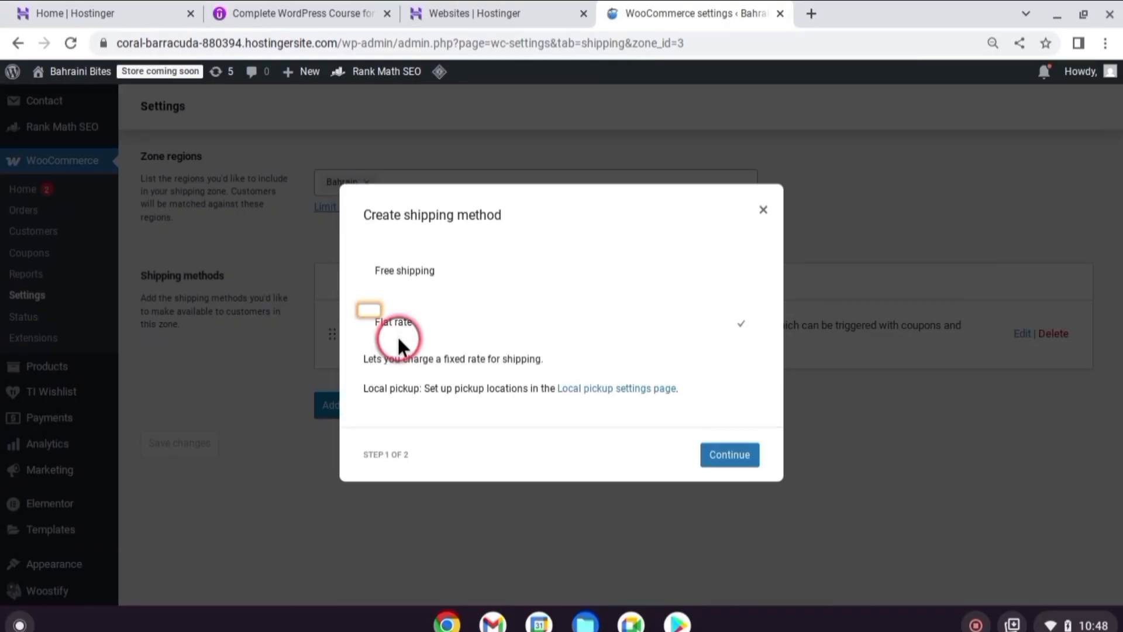
{"action": "left_click", "coordinate": [737, 458]}
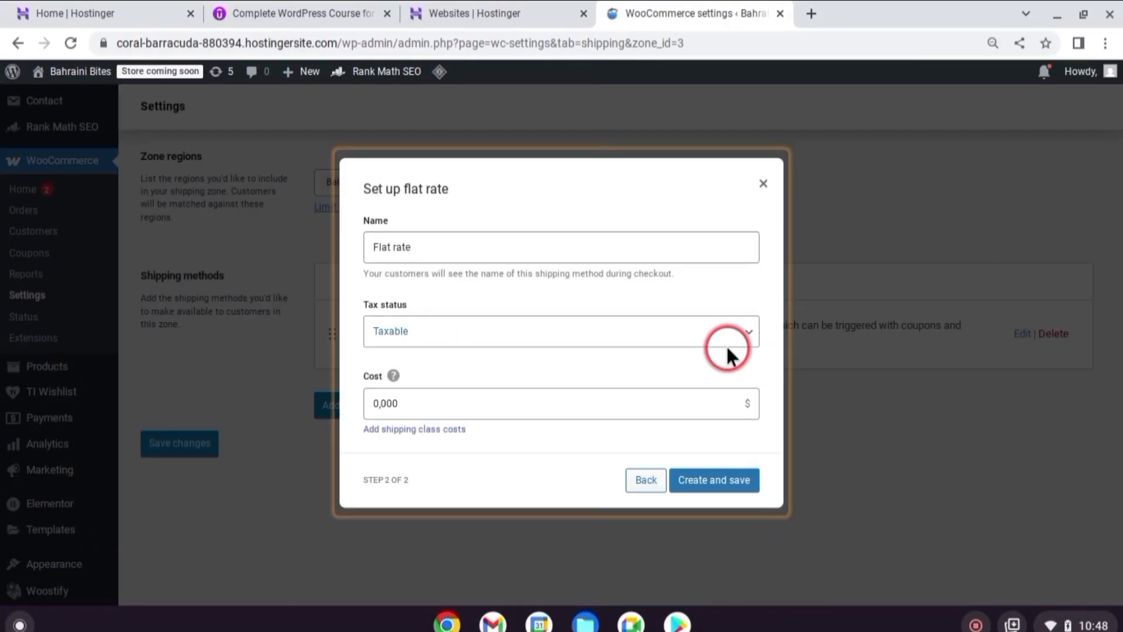
{"action": "left_click", "coordinate": [752, 343]}
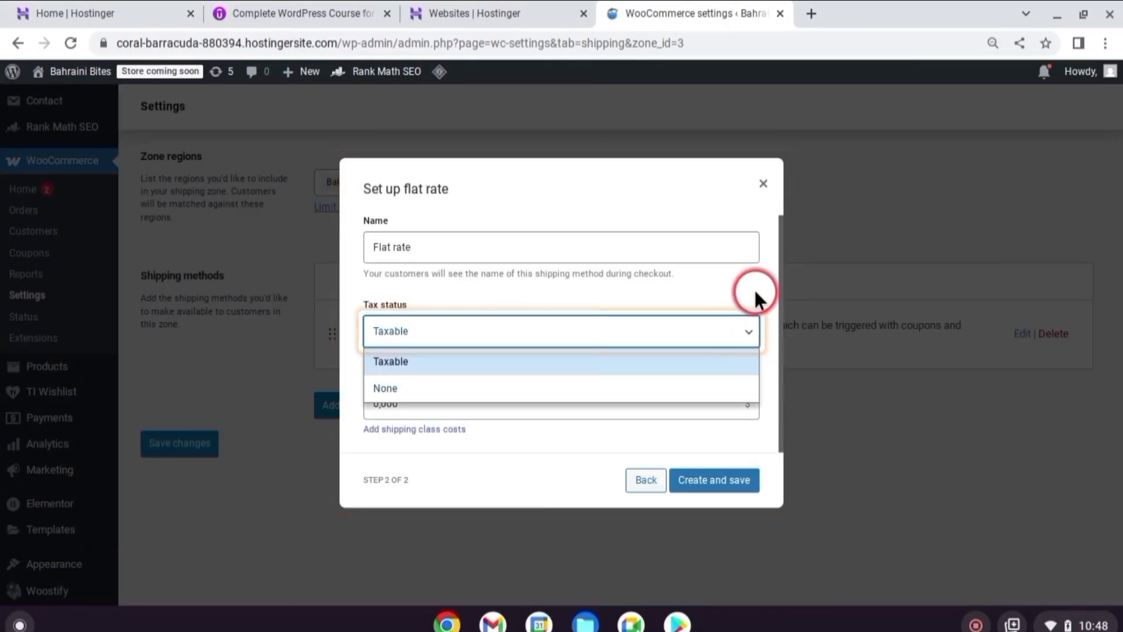
{"action": "left_click", "coordinate": [509, 400]}
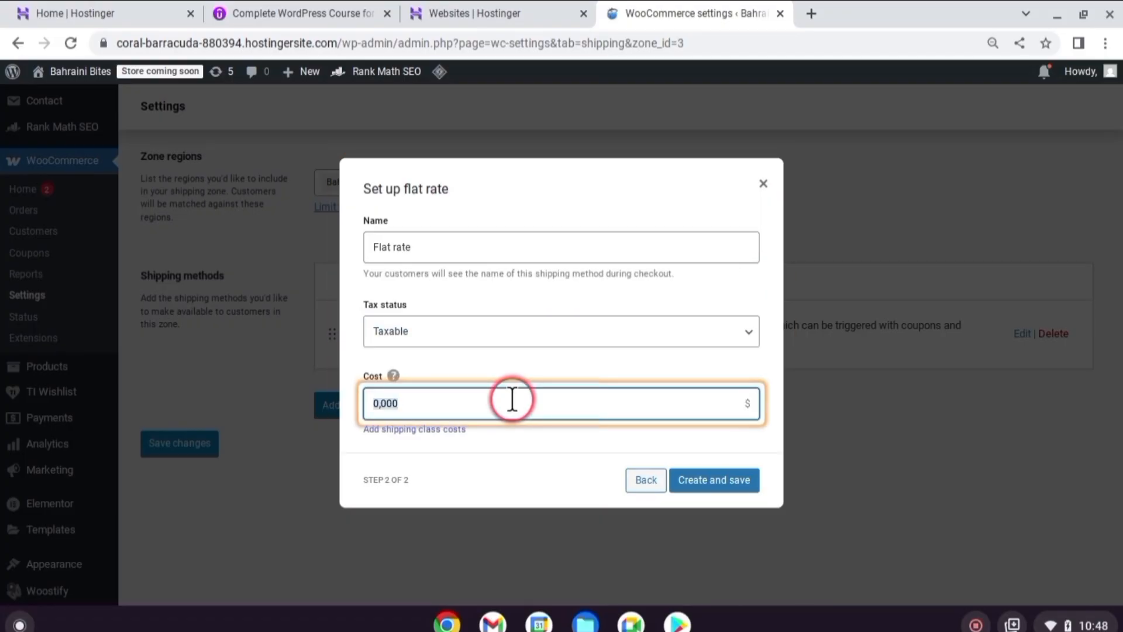
{"action": "type", "text": "3"}
{"action": "left_click", "coordinate": [745, 447]}
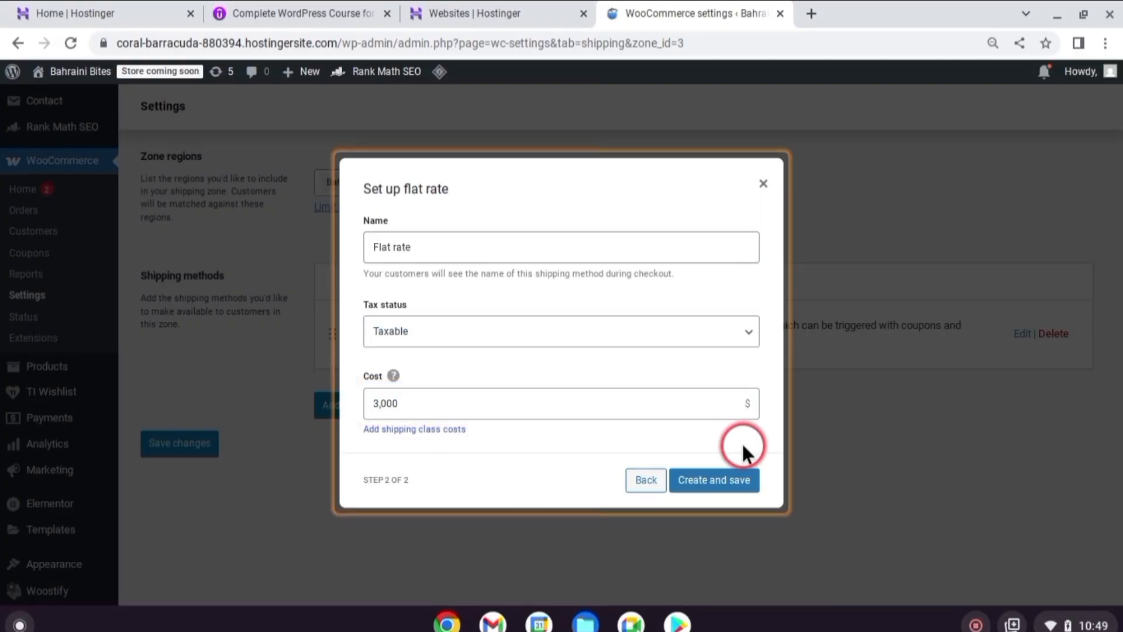
{"action": "left_click", "coordinate": [721, 477]}
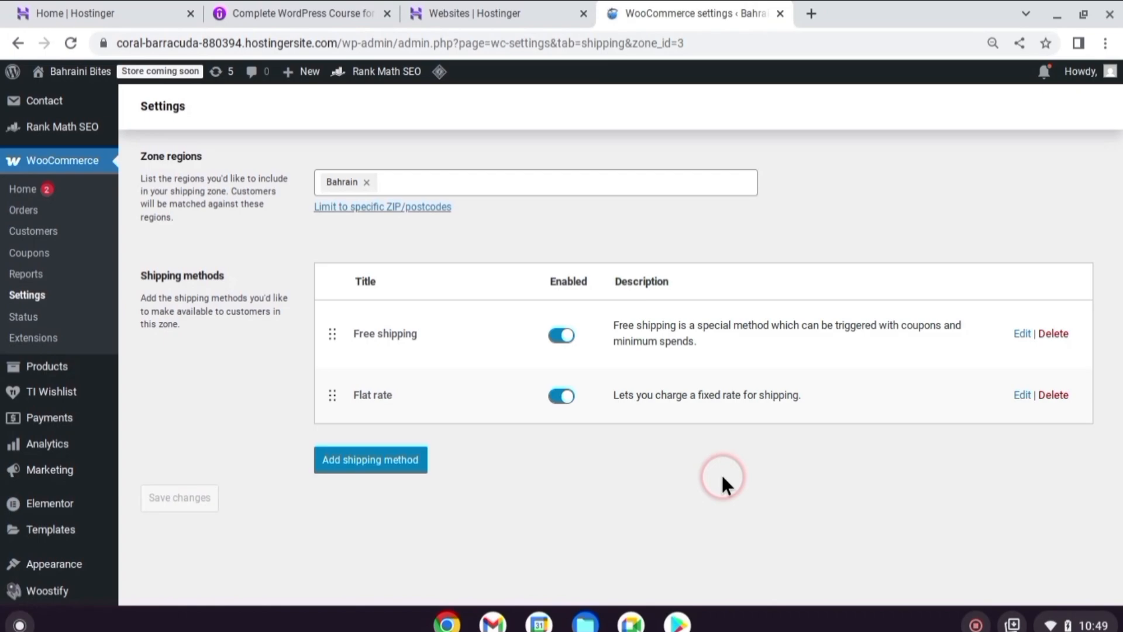
{"action": "scroll", "coordinate": [509, 485], "scroll_direction": "down", "scroll_amount": 1}
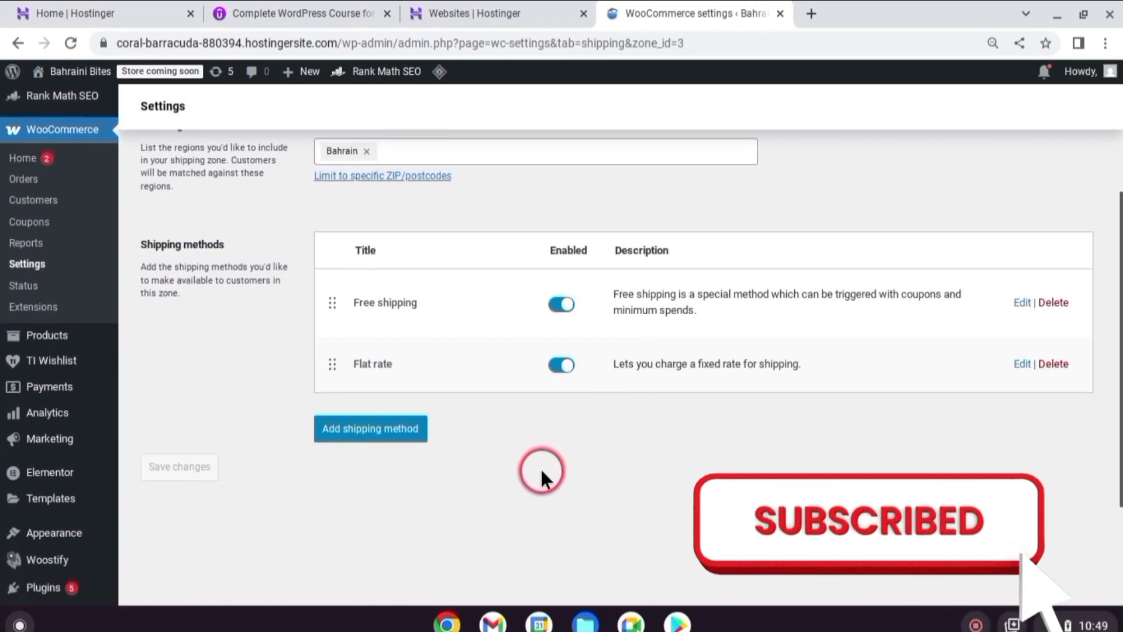
{"action": "scroll", "coordinate": [560, 462], "scroll_direction": "up", "scroll_amount": 5}
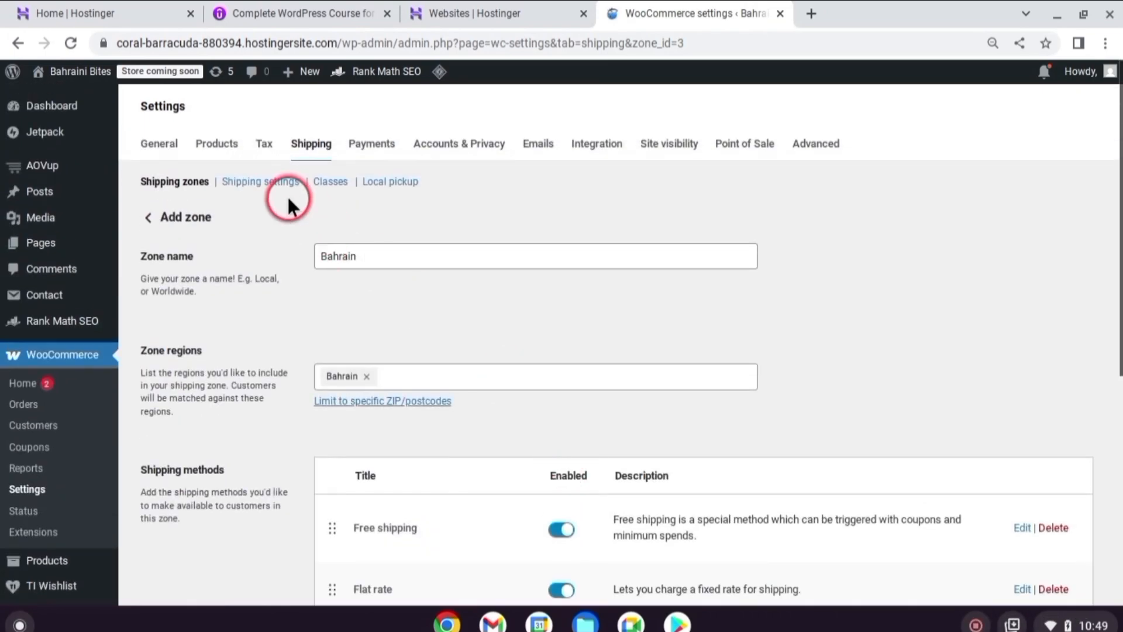
Set the shipping destination to default to the customer's shipping address and save.
{"action": "left_click", "coordinate": [265, 187]}
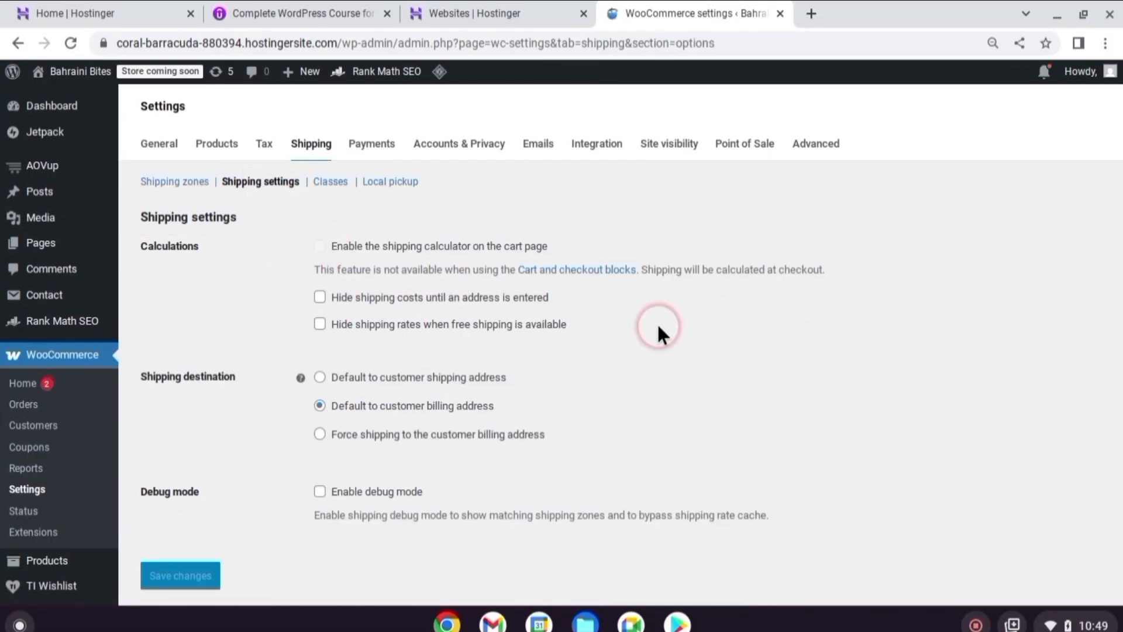
{"action": "left_click", "coordinate": [321, 377]}
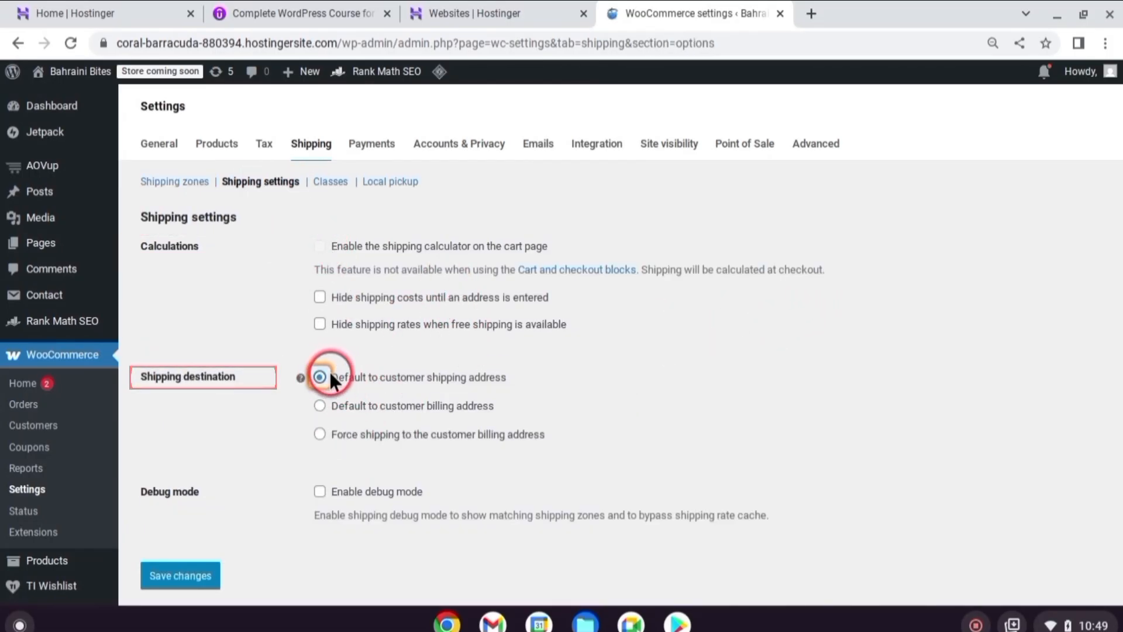
{"action": "scroll", "coordinate": [732, 433], "scroll_direction": "down", "scroll_amount": 1}
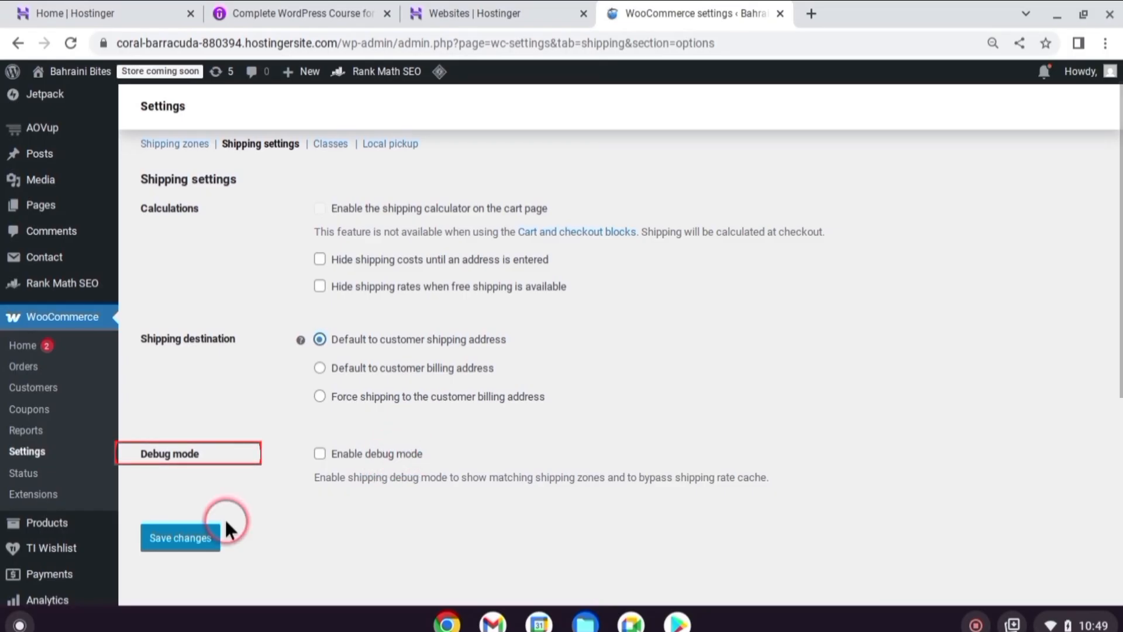
{"action": "left_click", "coordinate": [176, 535]}
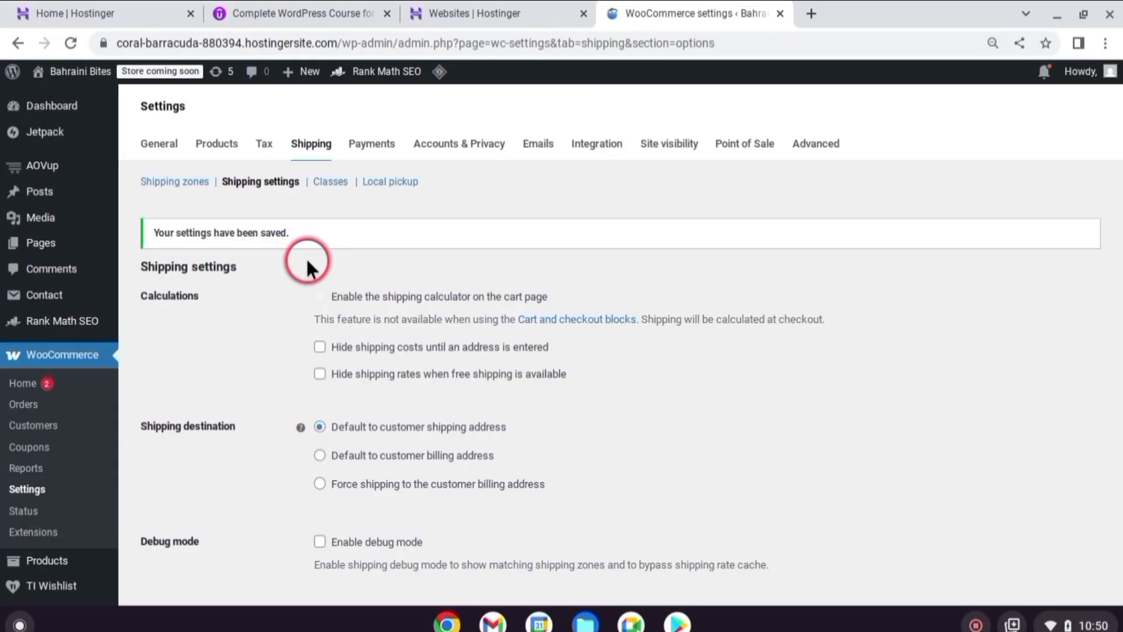
{"action": "left_click", "coordinate": [329, 183]}
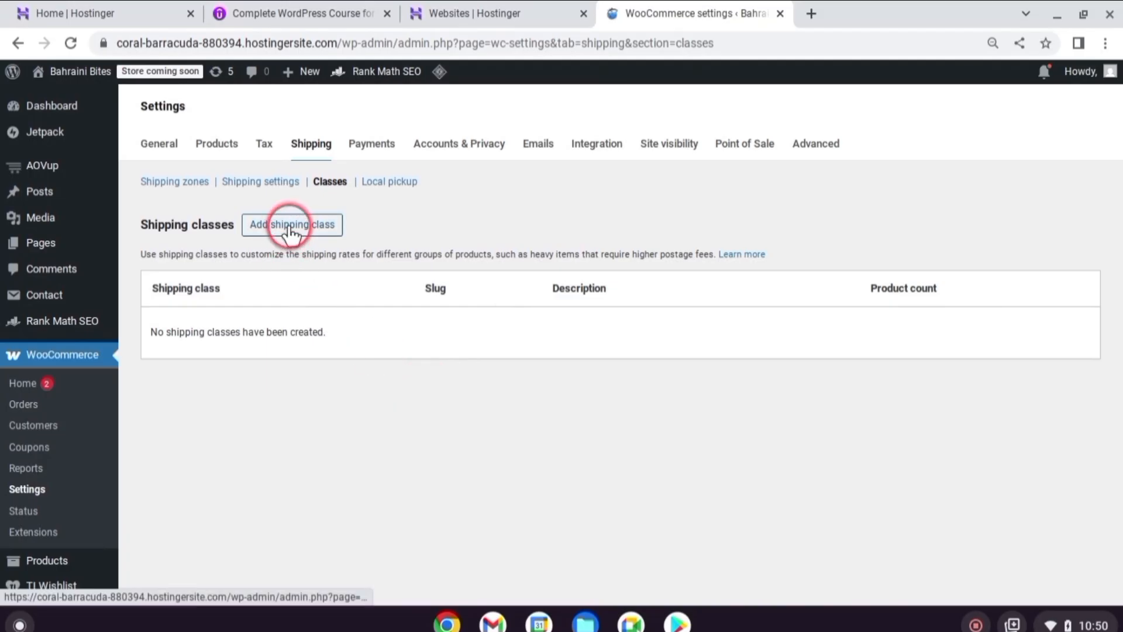
Create the 'Air Cooler' shipping class with a matching slug and a description.
{"action": "left_click", "coordinate": [321, 223]}
{"action": "type", "text": "Air Cooler"}
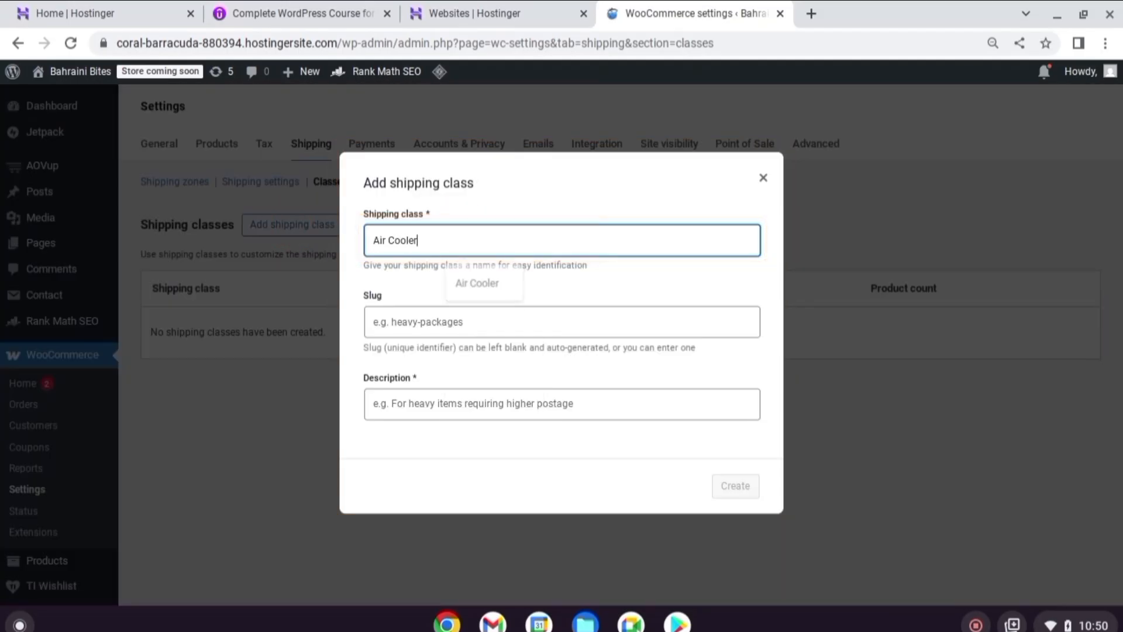
{"action": "left_click_drag", "start_coordinate": [458, 242], "coordinate": [376, 241]}
{"action": "right_click", "coordinate": [387, 241]}
{"action": "left_click", "coordinate": [429, 212]}
{"action": "left_click", "coordinate": [452, 319]}
{"action": "key", "text": "ctrl+v"}
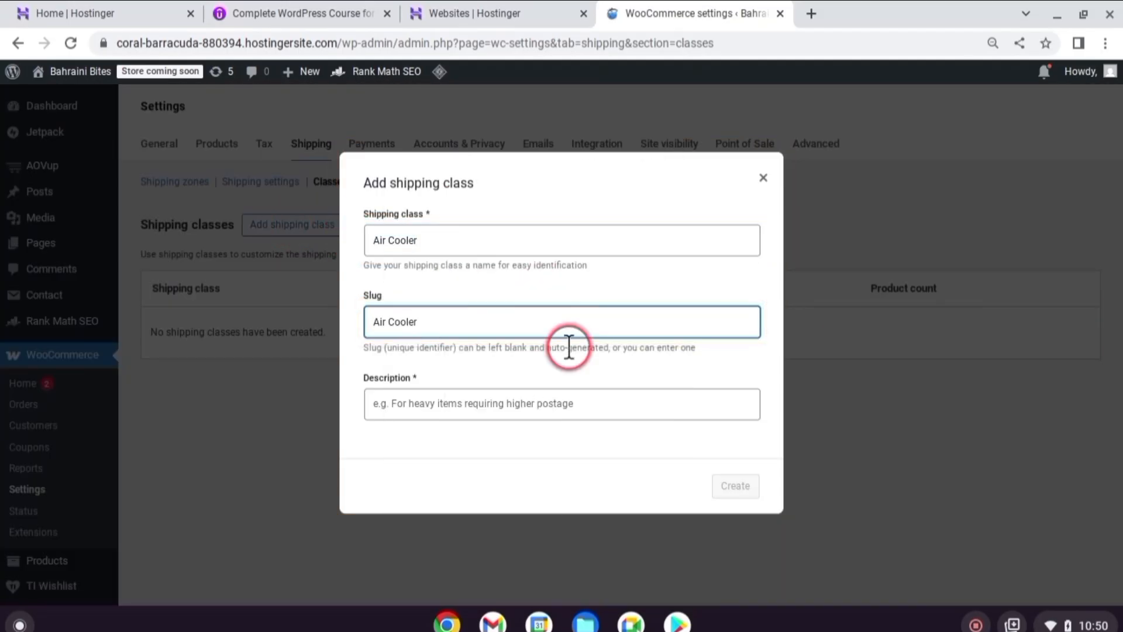
{"action": "left_click", "coordinate": [571, 402]}
{"action": "type", "text": "This"}
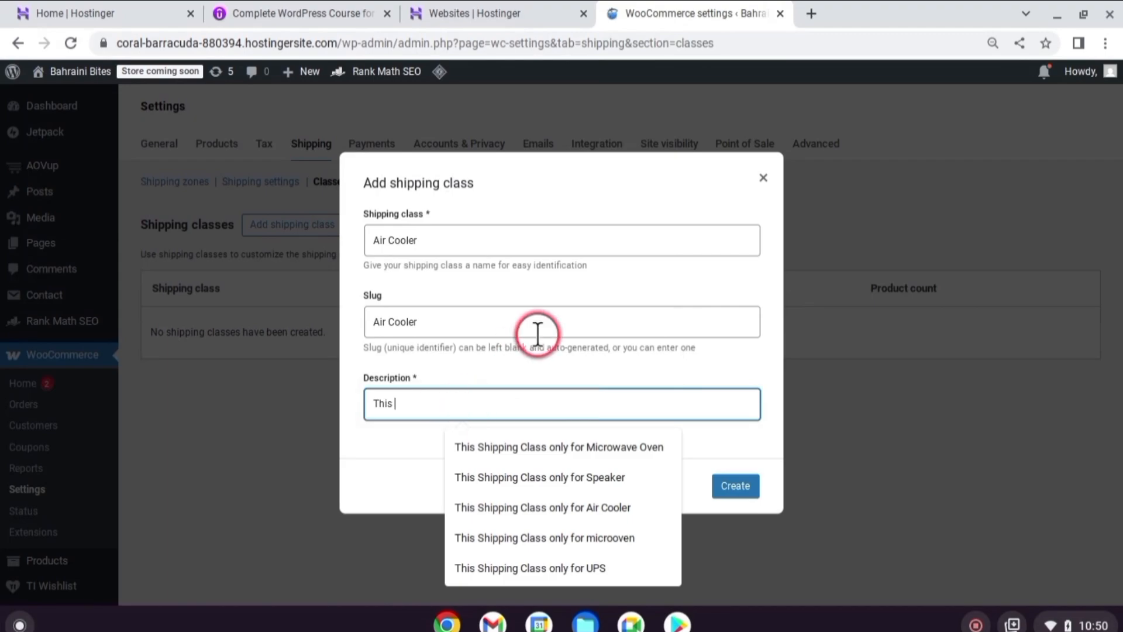
{"action": "left_click", "coordinate": [538, 507]}
{"action": "left_click", "coordinate": [628, 442]}
{"action": "left_click", "coordinate": [731, 486]}
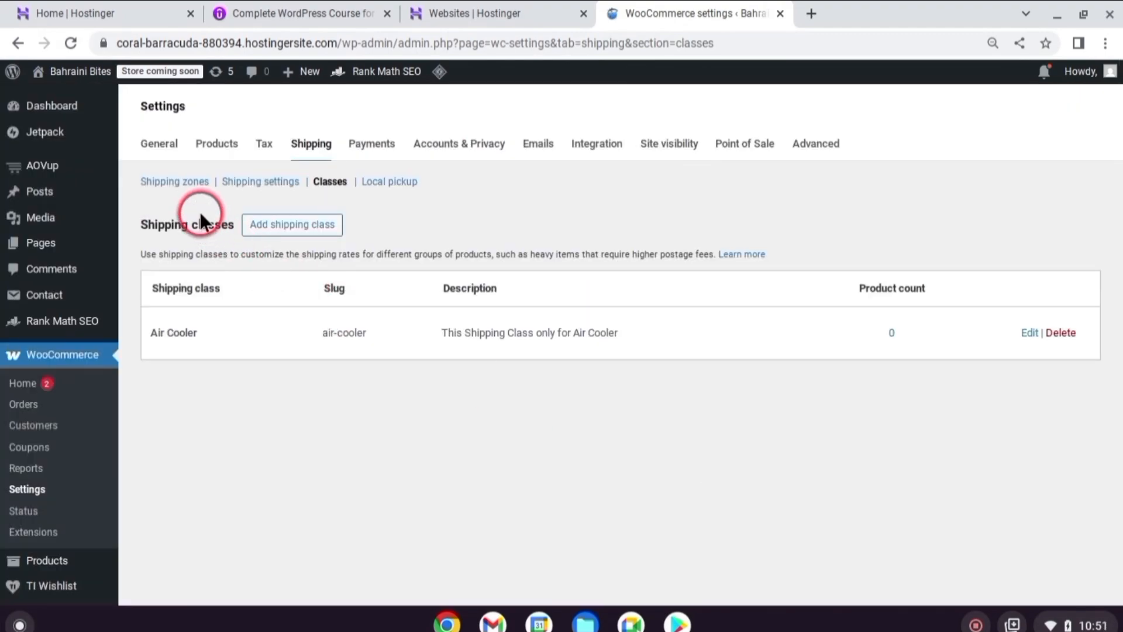
In Bahrain's Flat rate, set the Air Cooler class cost to 10,000 and clear the base cost.
{"action": "left_click", "coordinate": [197, 184]}
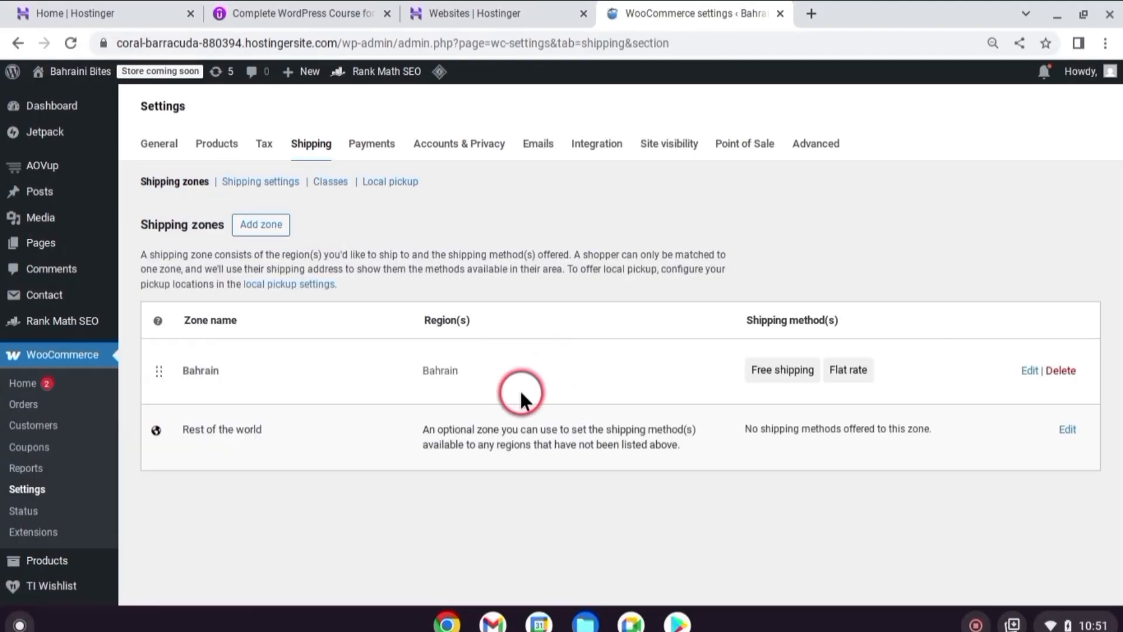
{"action": "left_click", "coordinate": [1029, 370]}
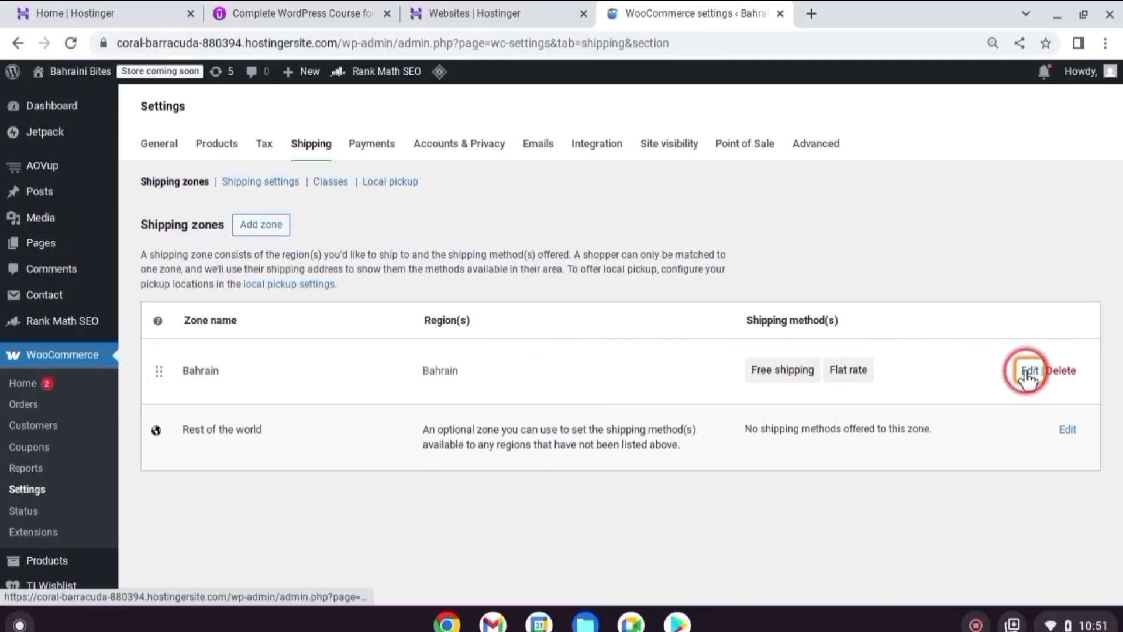
{"action": "left_click", "coordinate": [1019, 407]}
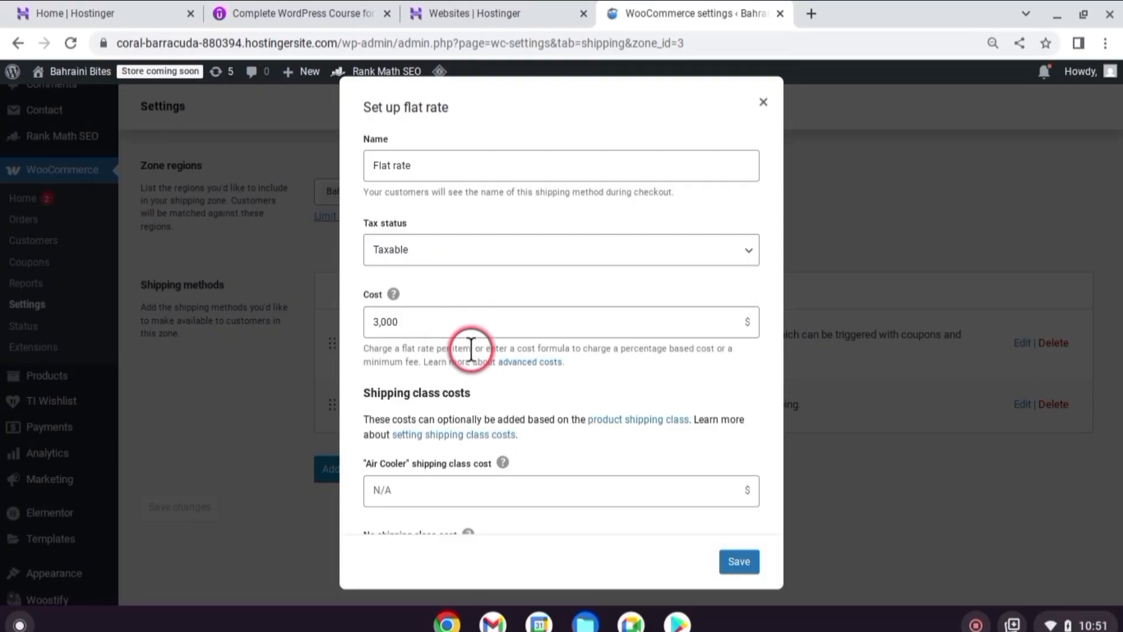
{"action": "scroll", "coordinate": [469, 351], "scroll_direction": "down", "scroll_amount": 2}
{"action": "scroll", "coordinate": [471, 355], "scroll_direction": "down", "scroll_amount": 2}
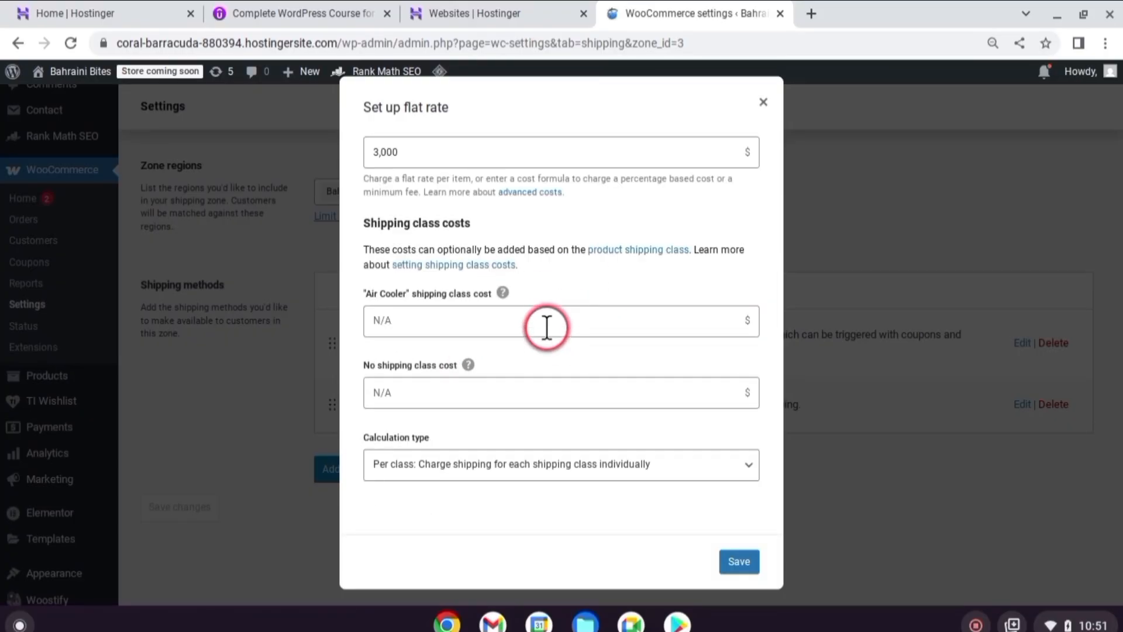
{"action": "left_click", "coordinate": [546, 320]}
{"action": "type", "text": "10,"}
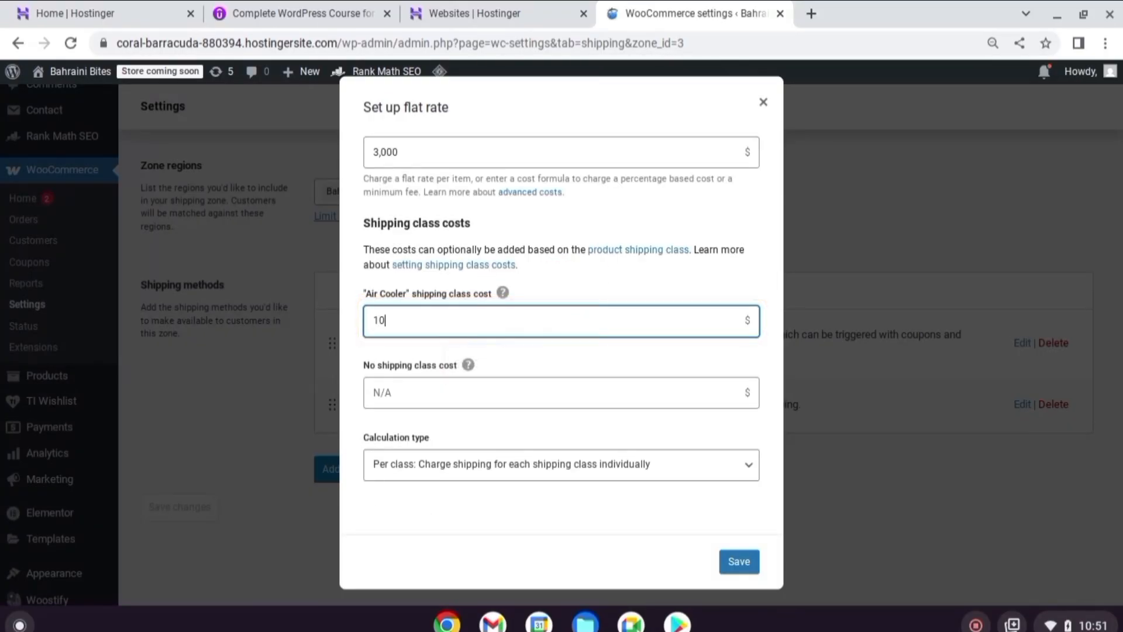
{"action": "type", "text": "000"}
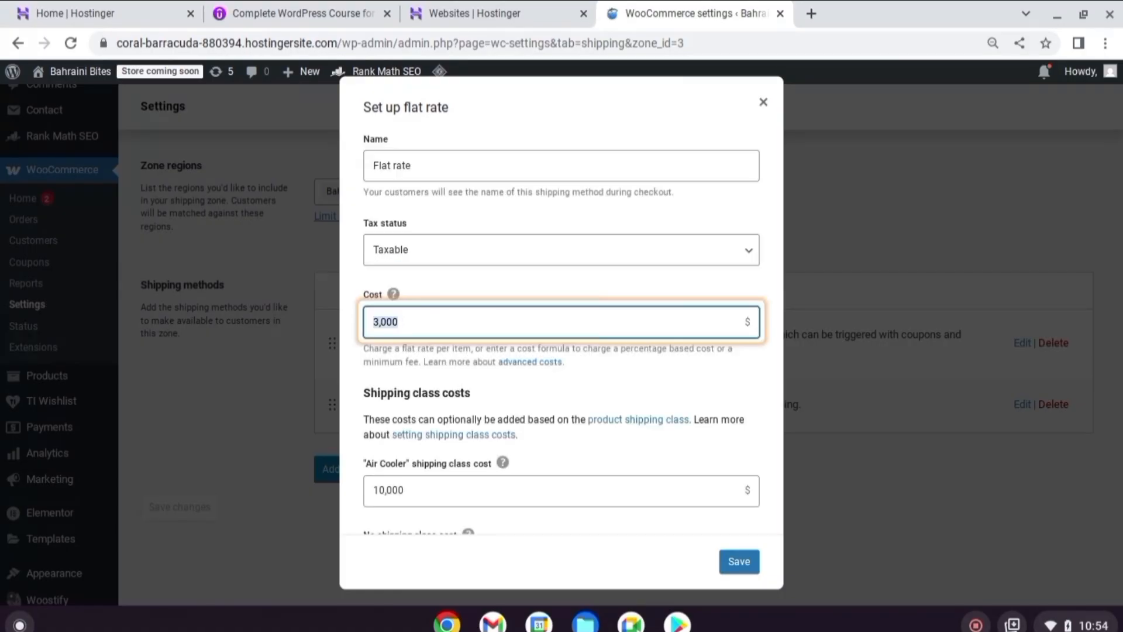
{"action": "key", "text": "BackSpace"}
Set the no-class cost to 3,000, keep per-class calculation, and save the flat rate.
{"action": "scroll", "coordinate": [489, 293], "scroll_direction": "down", "scroll_amount": 3}
{"action": "left_click", "coordinate": [474, 393]}
{"action": "type", "text": "3,000"}
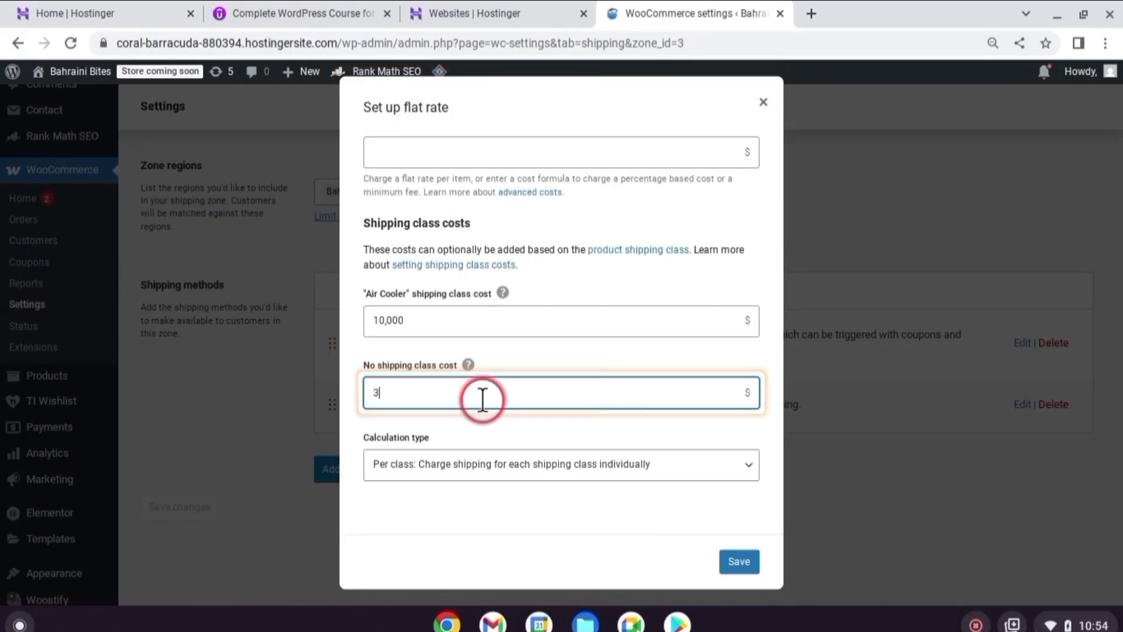
{"action": "left_click", "coordinate": [560, 350]}
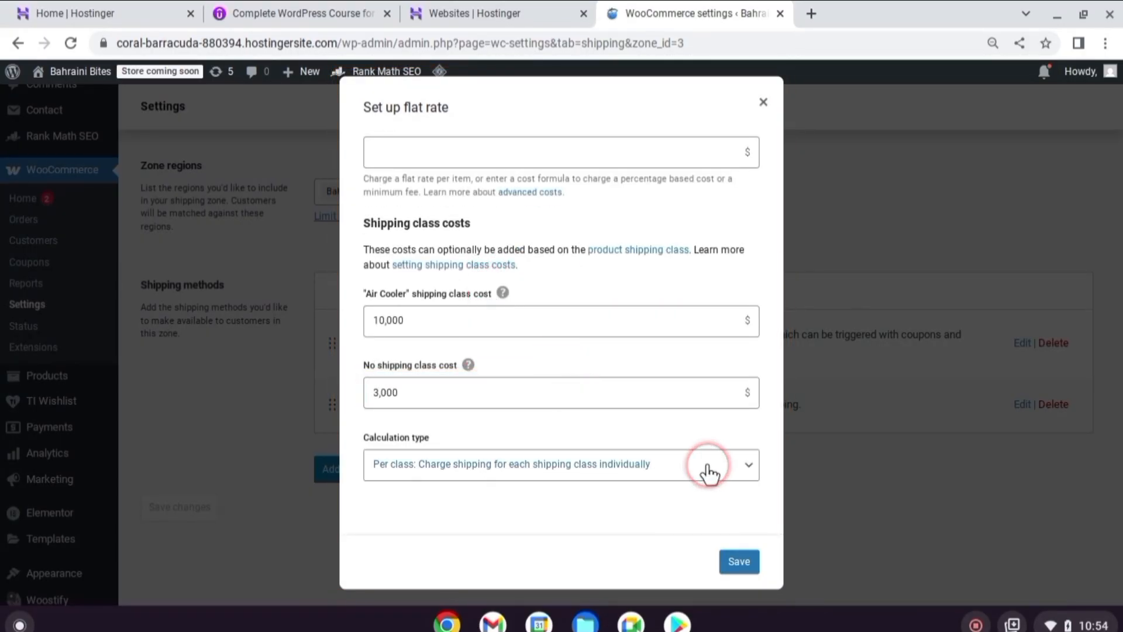
{"action": "left_click", "coordinate": [757, 466]}
{"action": "left_click", "coordinate": [693, 480]}
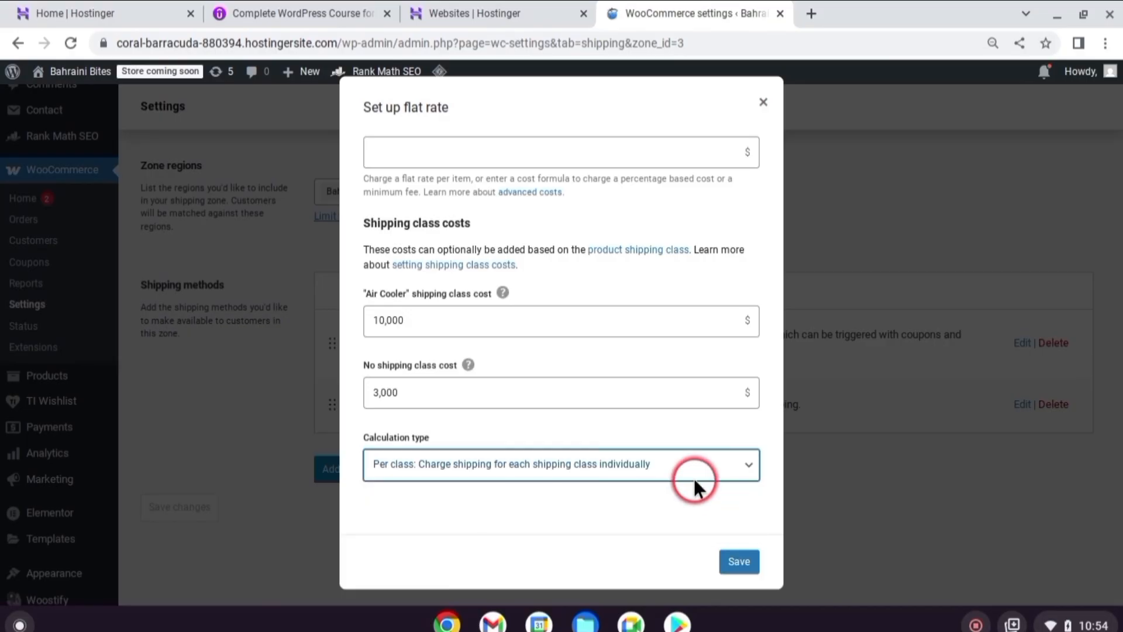
{"action": "left_click", "coordinate": [736, 563]}
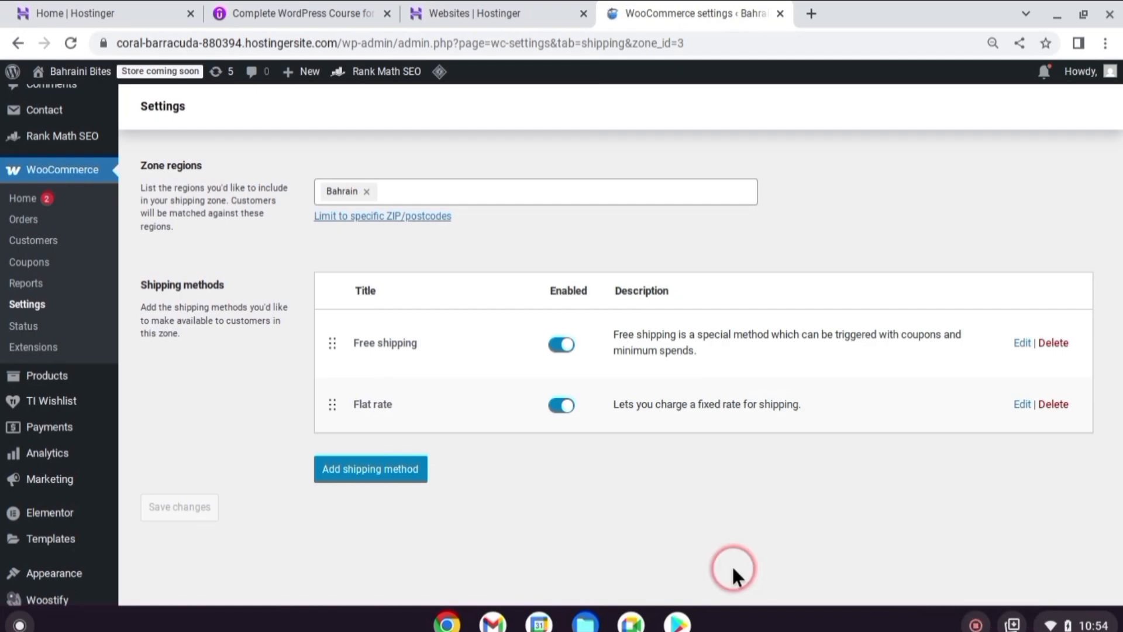
Enable local pickup with a cost of 0 that is not taxable.
{"action": "scroll", "coordinate": [367, 268], "scroll_direction": "up", "scroll_amount": 3}
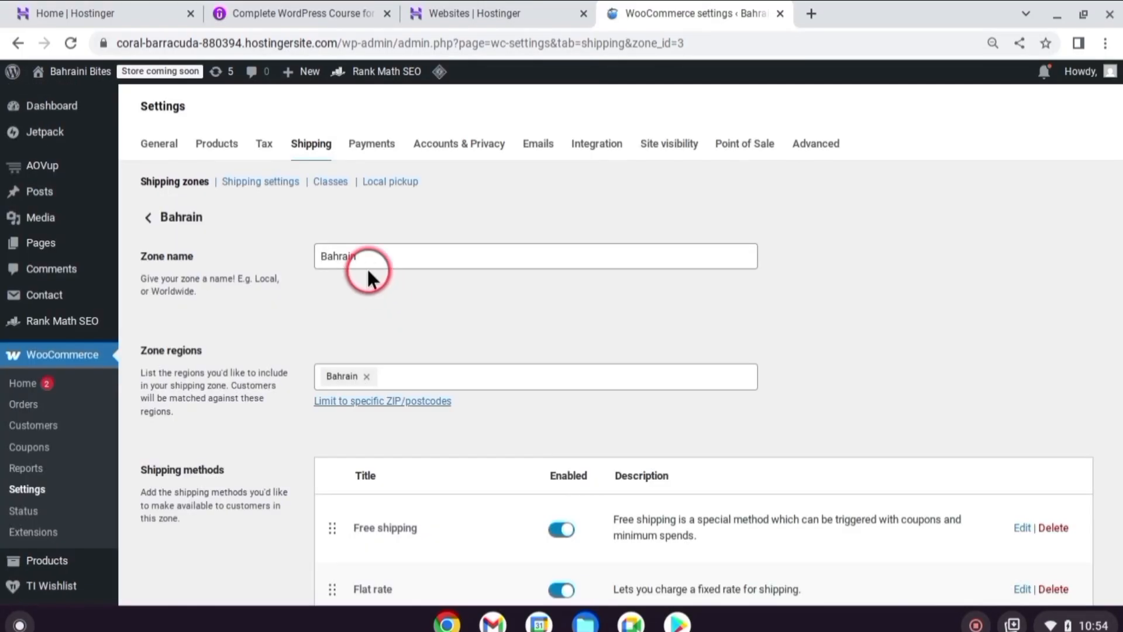
{"action": "left_click", "coordinate": [400, 182]}
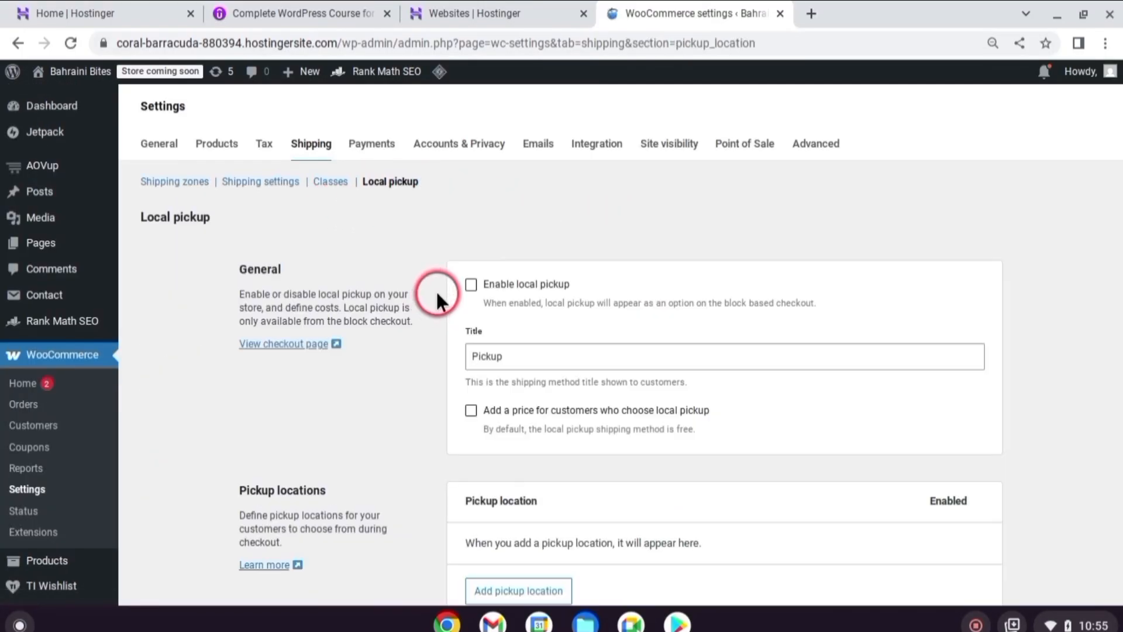
{"action": "left_click", "coordinate": [471, 285]}
{"action": "left_click", "coordinate": [590, 353]}
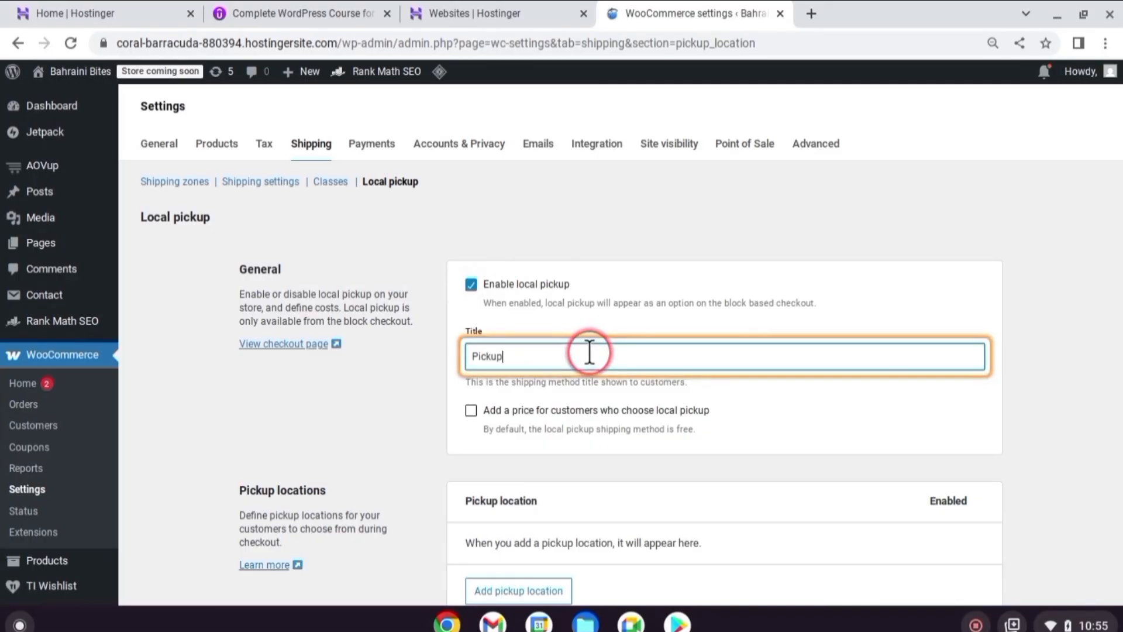
{"action": "left_click", "coordinate": [469, 411]}
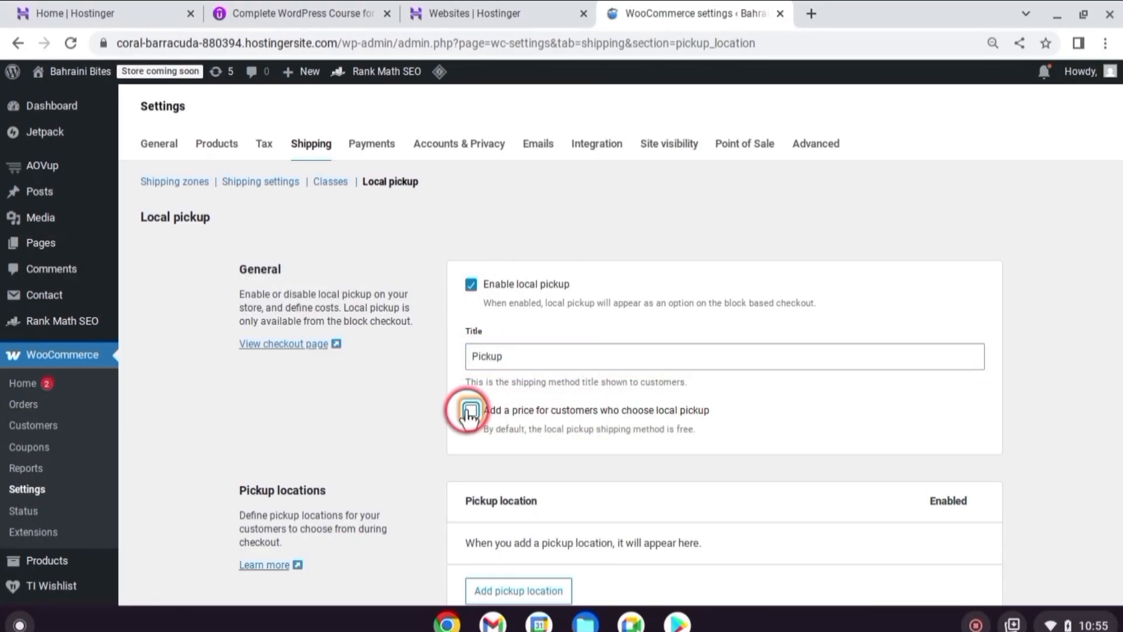
{"action": "scroll", "coordinate": [474, 412], "scroll_direction": "down", "scroll_amount": 2}
{"action": "left_click", "coordinate": [498, 393]}
{"action": "type", "text": "0"}
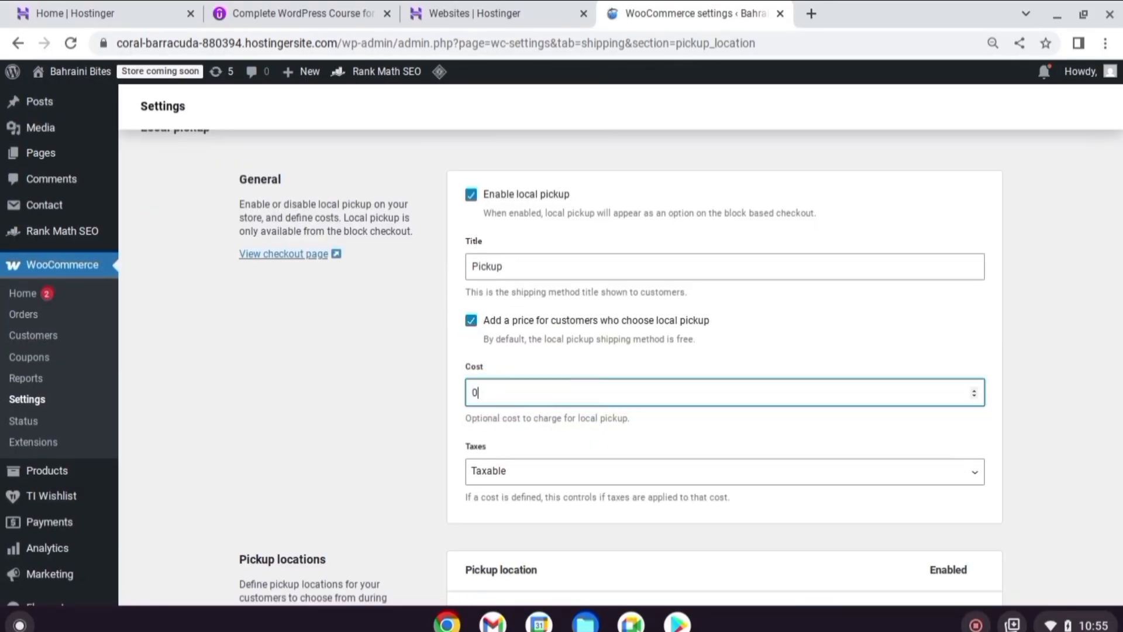
{"action": "left_click", "coordinate": [514, 471]}
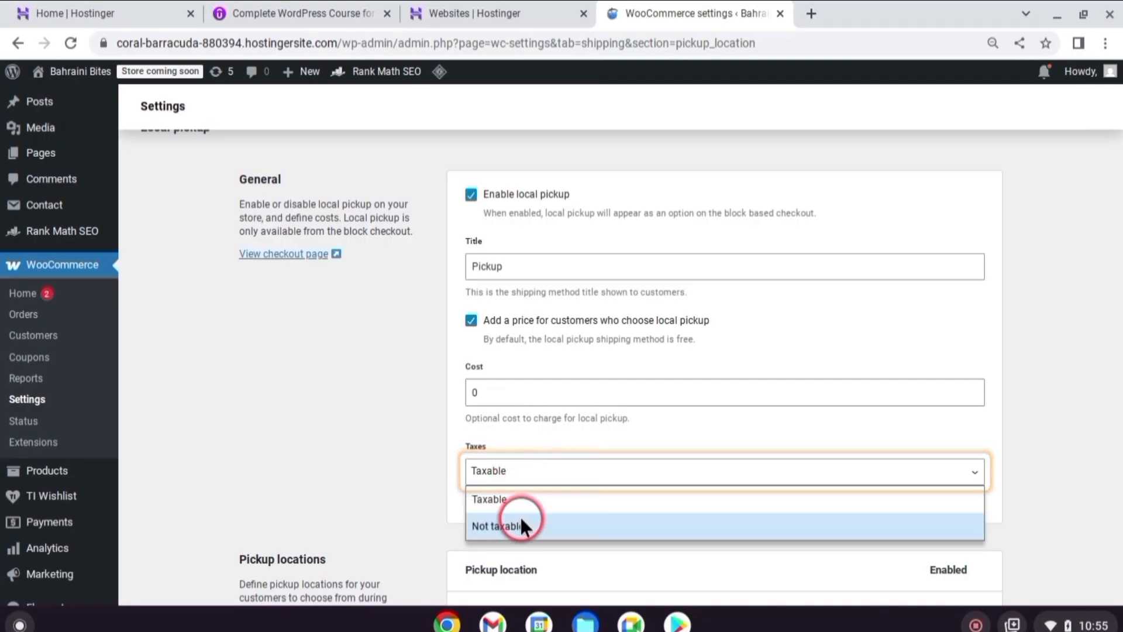
{"action": "left_click", "coordinate": [519, 525]}
{"action": "scroll", "coordinate": [526, 497], "scroll_direction": "down", "scroll_amount": 3}
Add a 'Fish Market' pickup location with its state set to Manama.
{"action": "left_click", "coordinate": [554, 461]}
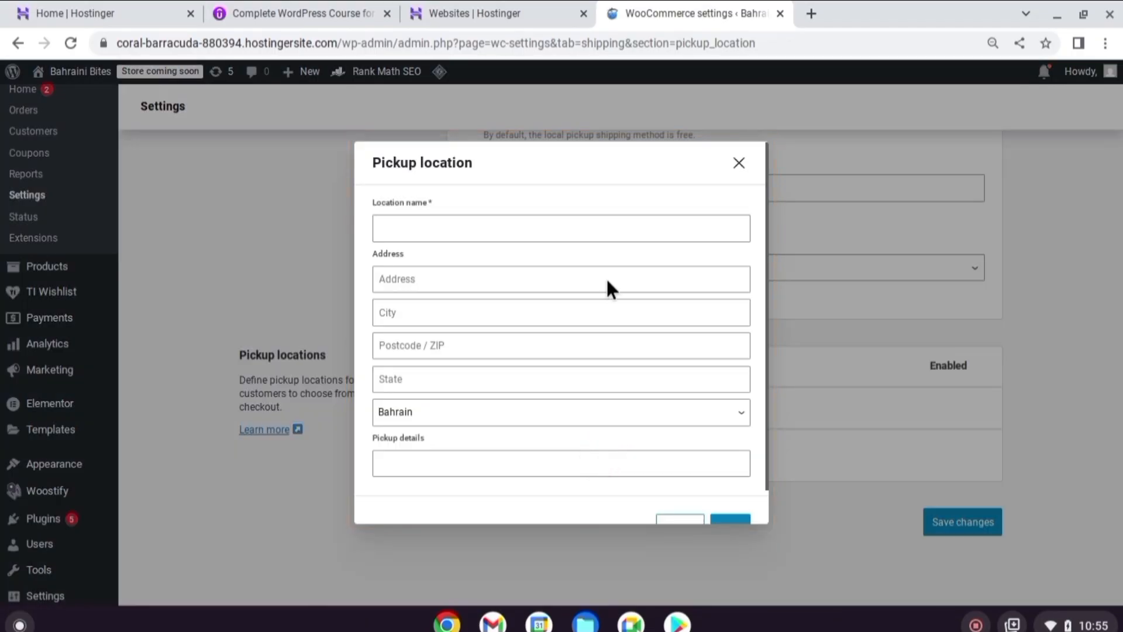
{"action": "left_click", "coordinate": [562, 228]}
{"action": "type", "text": "Fish Market"}
{"action": "left_click", "coordinate": [387, 272]}
{"action": "left_click", "coordinate": [865, 339]}
{"action": "left_click", "coordinate": [530, 379]}
{"action": "left_click", "coordinate": [529, 471]}
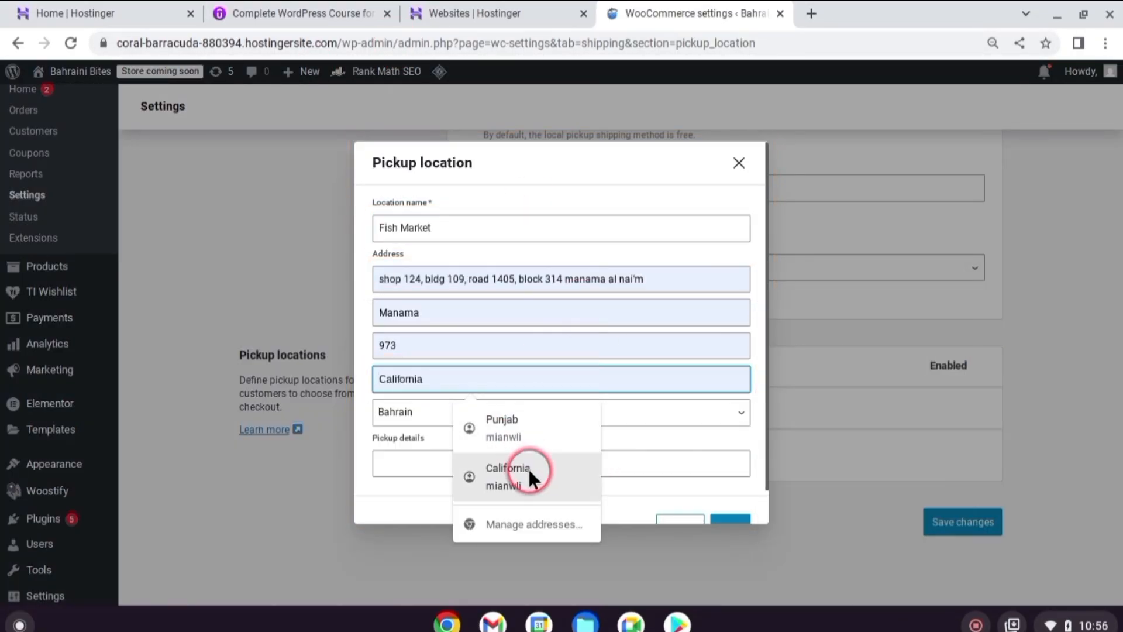
{"action": "type", "text": "Manama"}
{"action": "left_click", "coordinate": [537, 459]}
{"action": "scroll", "coordinate": [538, 458], "scroll_direction": "down", "scroll_amount": 1}
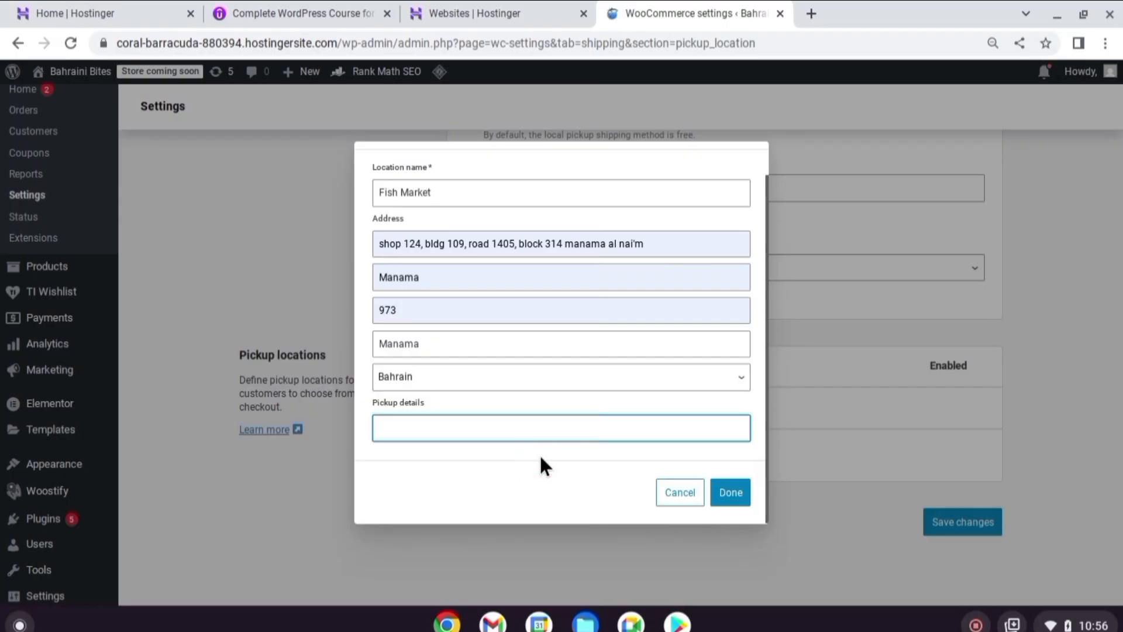
{"action": "left_click", "coordinate": [731, 492]}
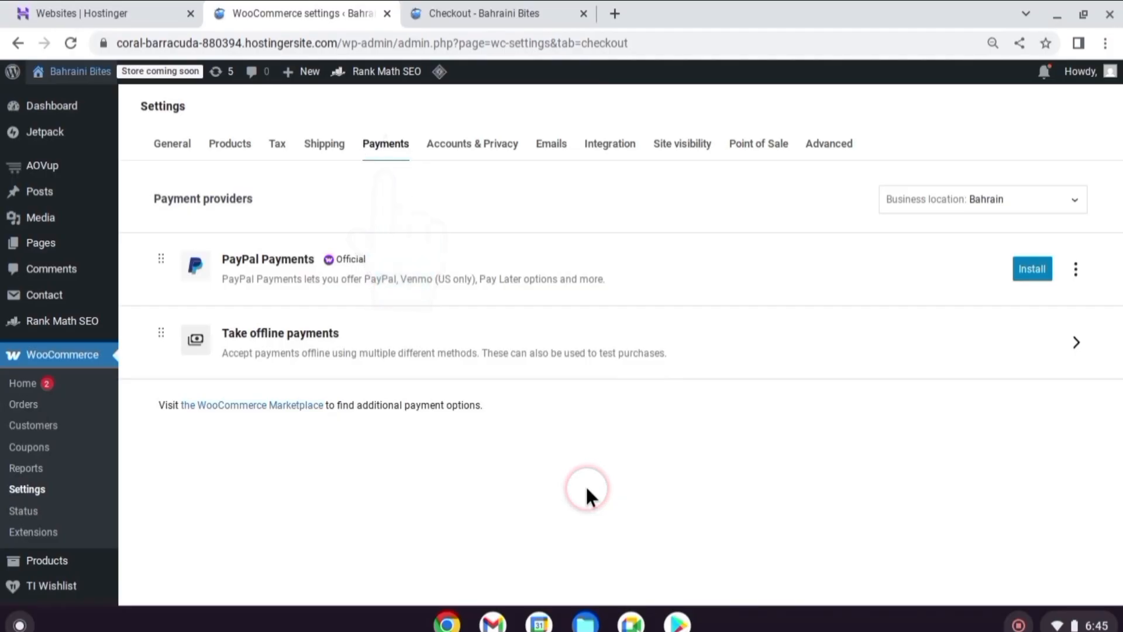
Check the store checkout's payment options, then return to the payment settings.
{"action": "left_click", "coordinate": [489, 11]}
{"action": "scroll", "coordinate": [606, 420], "scroll_direction": "up", "scroll_amount": 1}
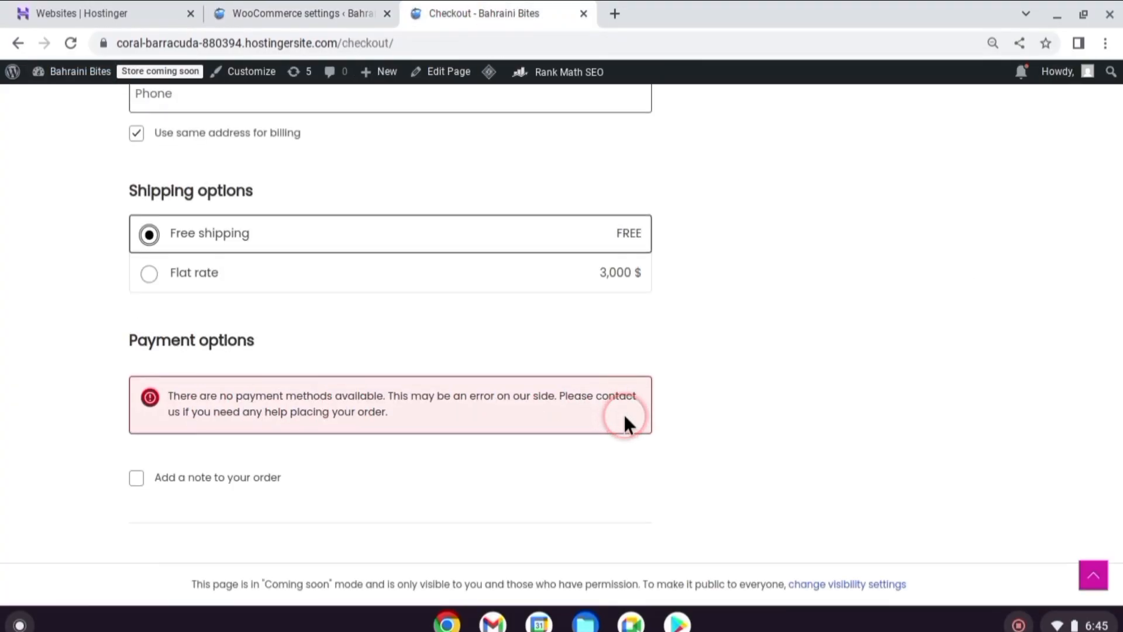
{"action": "left_click", "coordinate": [314, 8]}
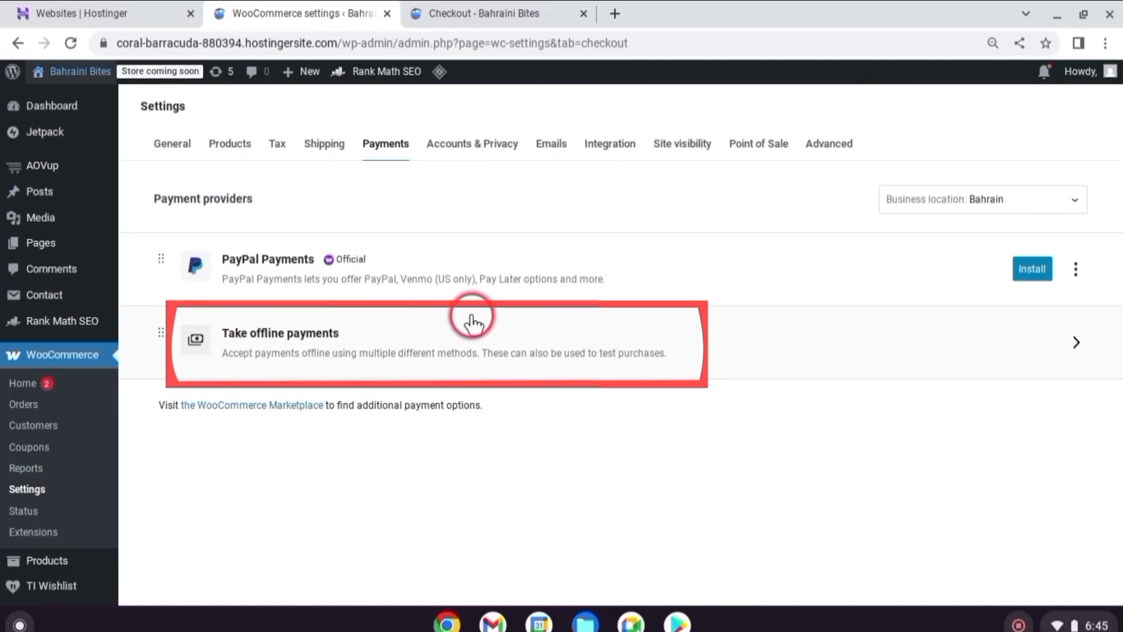
Enable Cash on delivery under offline payments and open its settings.
{"action": "left_click", "coordinate": [1077, 343]}
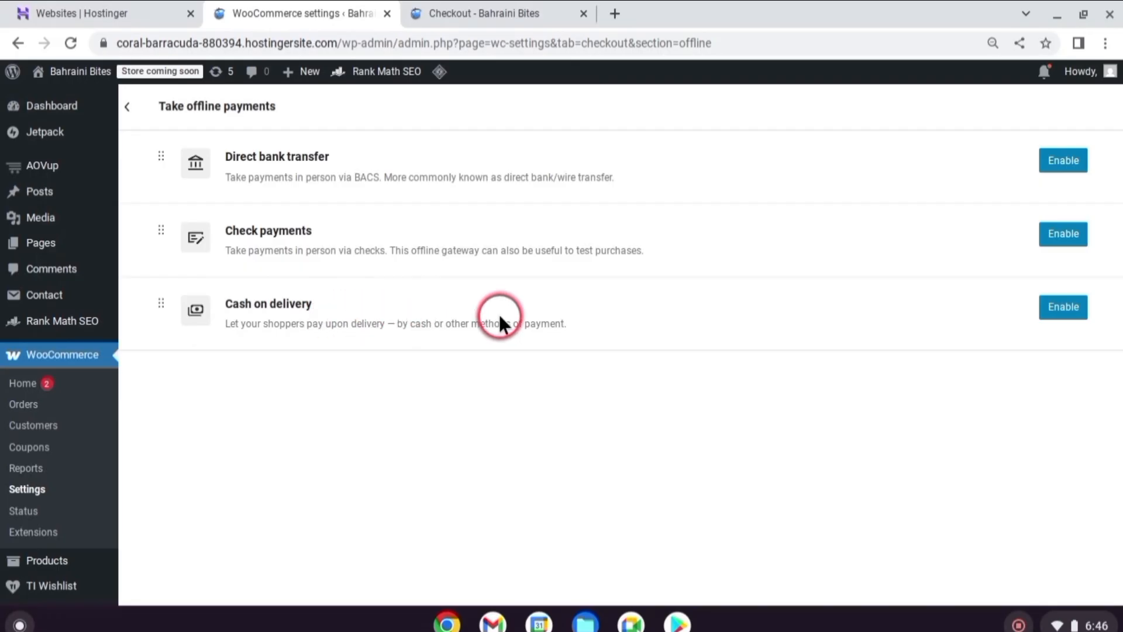
{"action": "left_click", "coordinate": [1062, 315]}
{"action": "left_click", "coordinate": [1062, 310]}
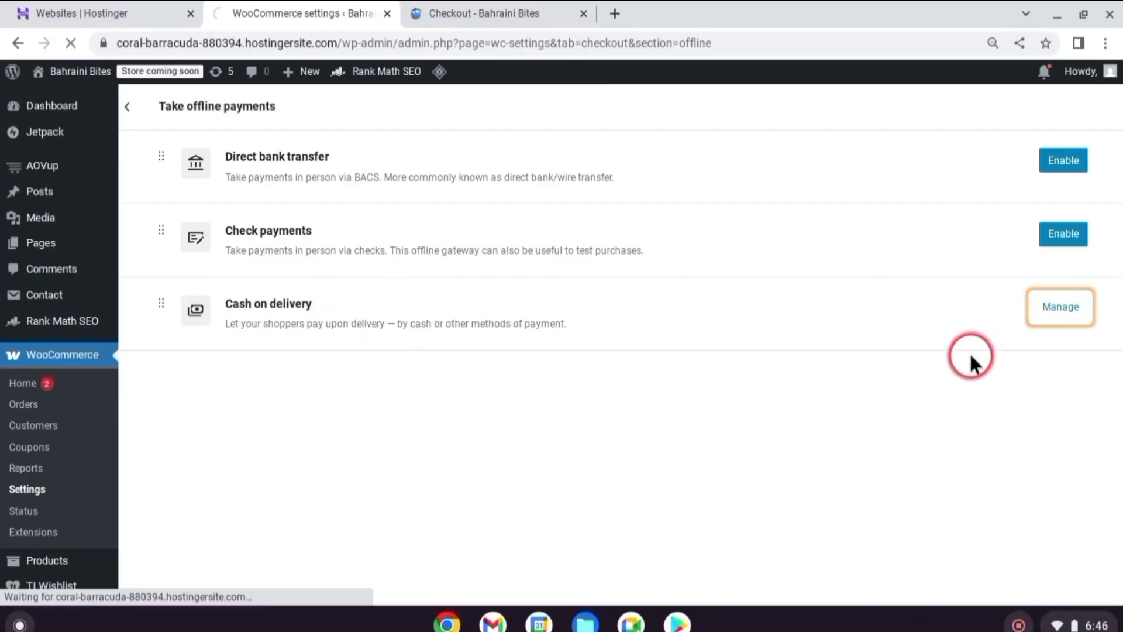
{"action": "left_click", "coordinate": [556, 239]}
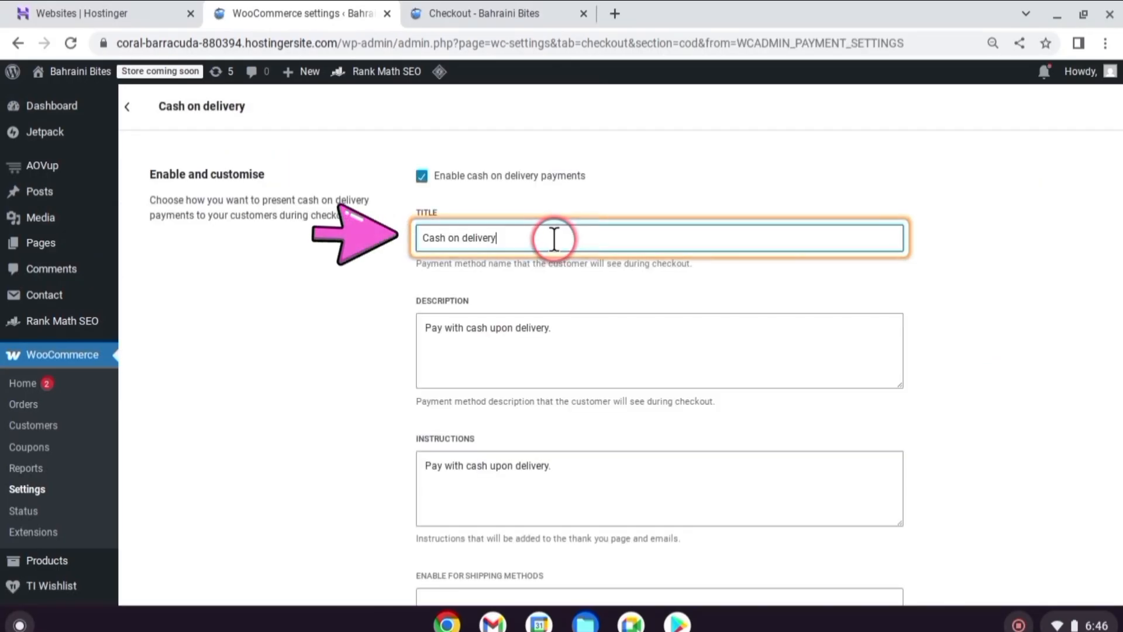
{"action": "left_click_drag", "start_coordinate": [1120, 144], "coordinate": [1117, 351]}
Reload the store checkout page so the Cash on delivery option appears.
{"action": "left_click", "coordinate": [832, 408]}
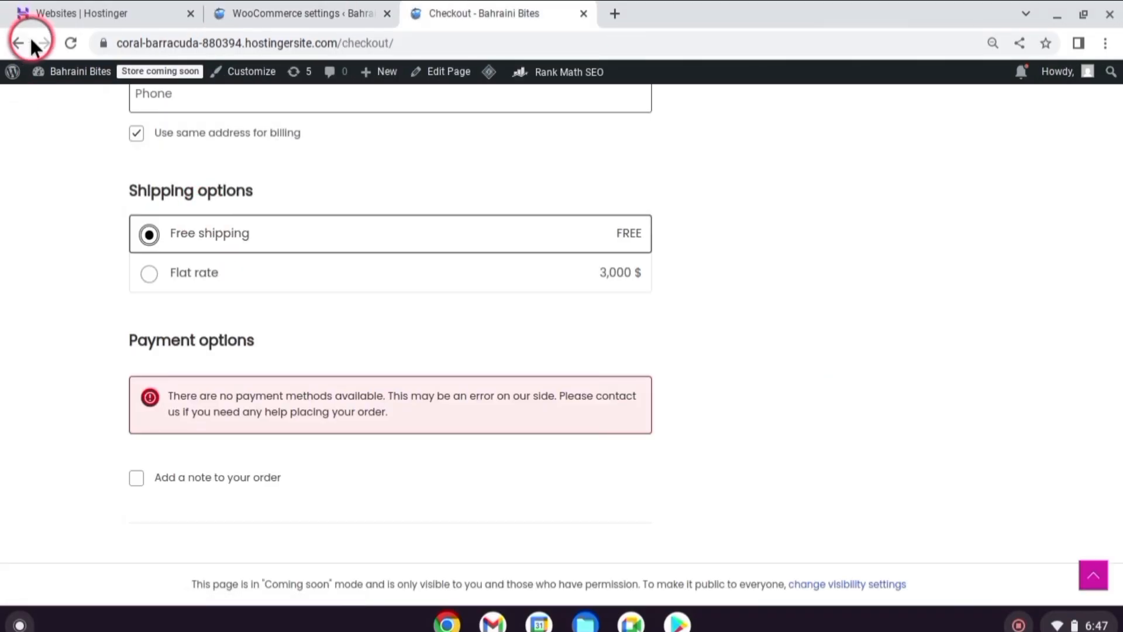
{"action": "left_click", "coordinate": [67, 44]}
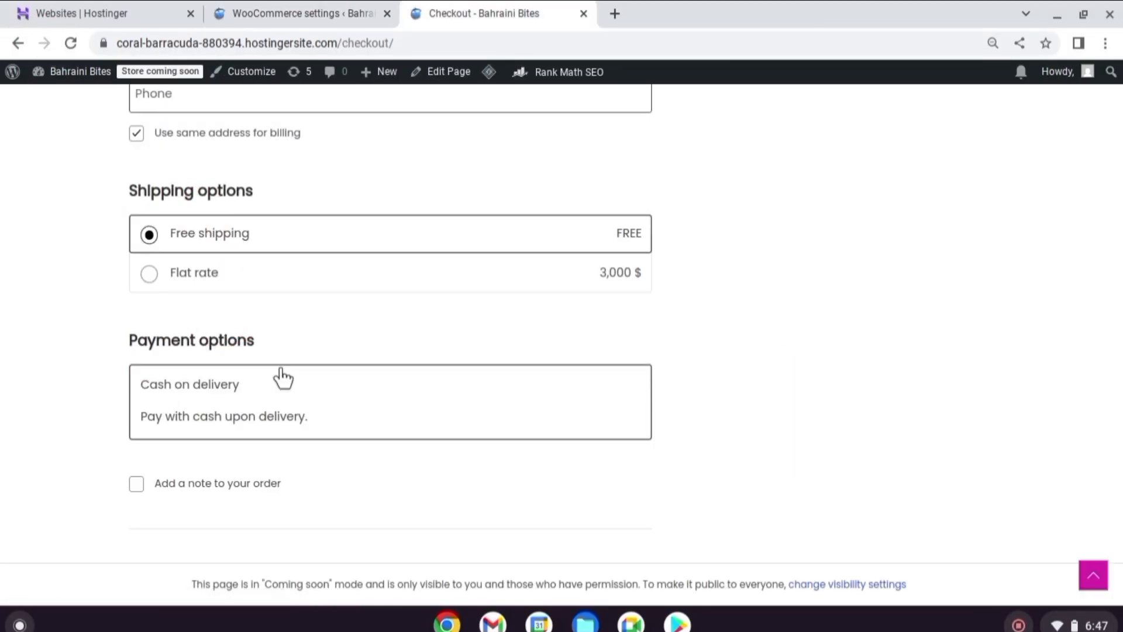
{"action": "scroll", "coordinate": [282, 378], "scroll_direction": "down", "scroll_amount": 2}
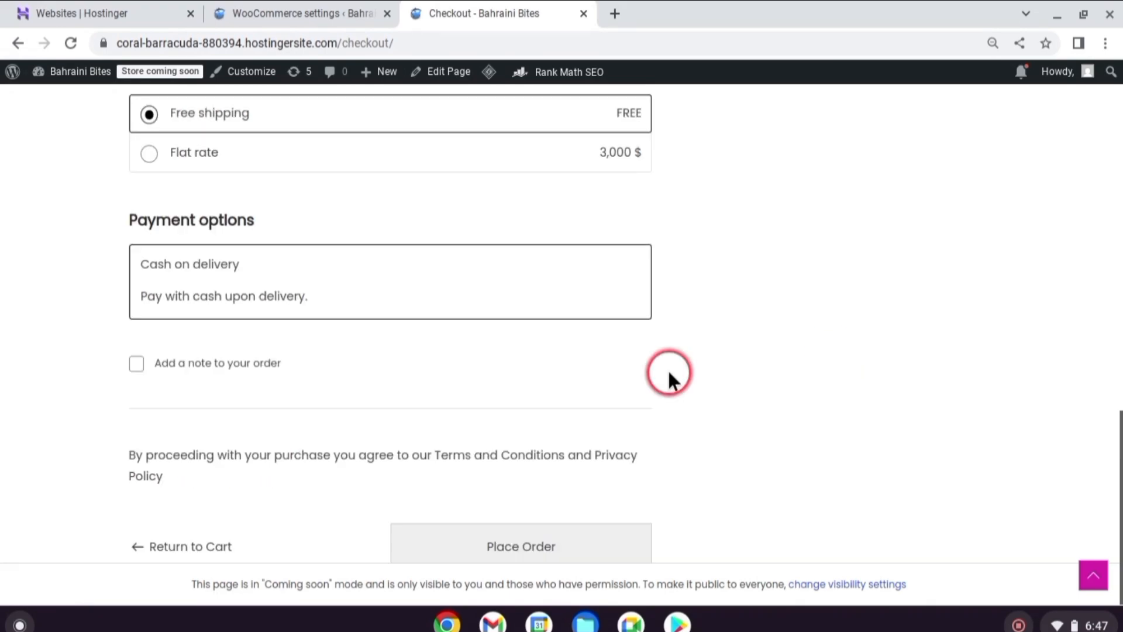
Autofill the billing details from a saved address and place the 163,800 $ test order.
{"action": "left_click", "coordinate": [548, 541]}
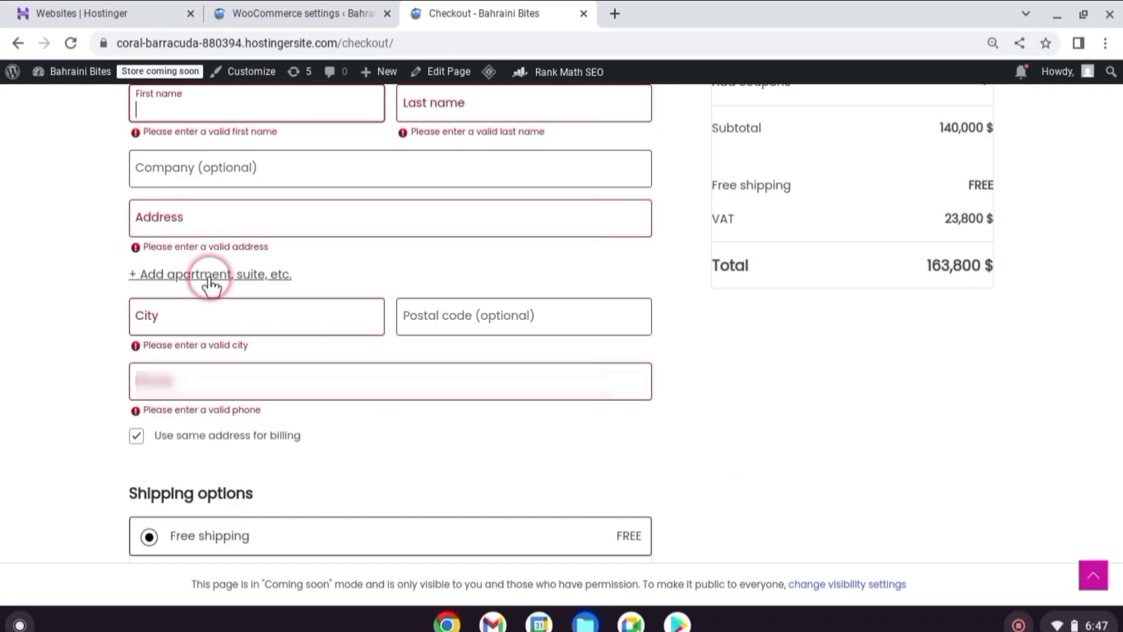
{"action": "left_click", "coordinate": [180, 105]}
{"action": "left_click", "coordinate": [262, 150]}
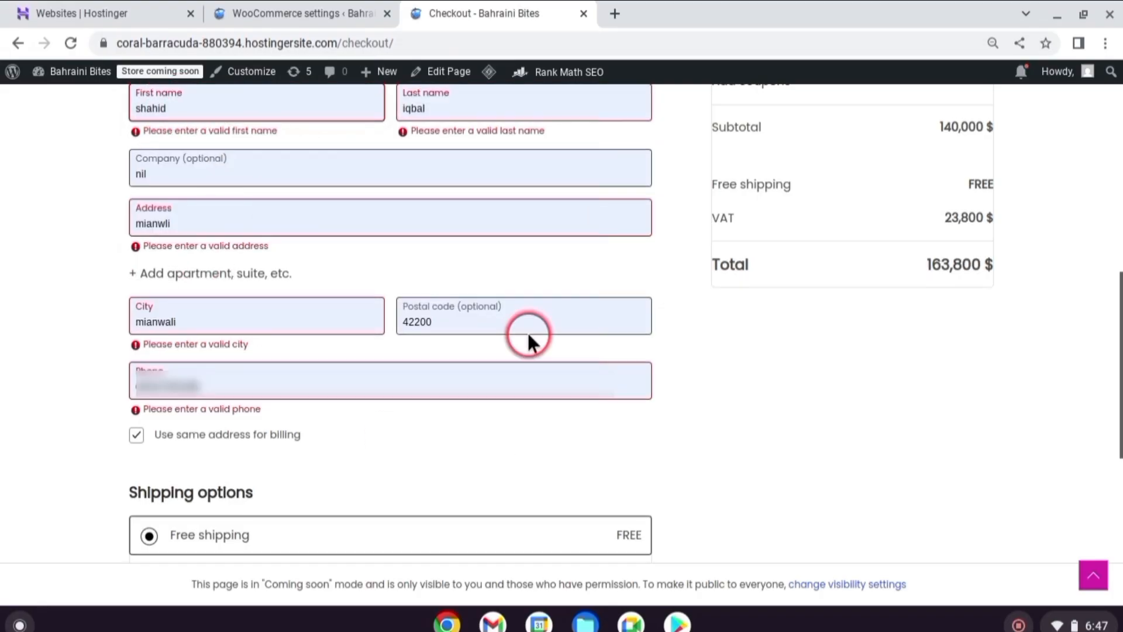
{"action": "scroll", "coordinate": [501, 398], "scroll_direction": "down", "scroll_amount": 7}
{"action": "left_click", "coordinate": [531, 530]}
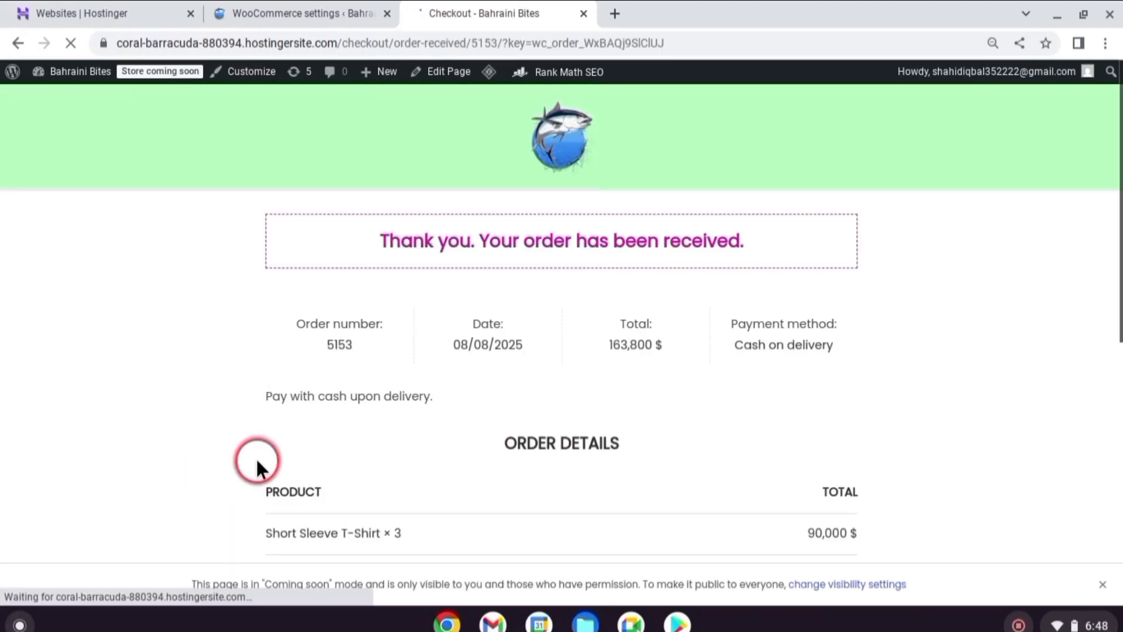
Reload the settings tab and open WooCommerce's Accounts & Privacy settings.
{"action": "left_click", "coordinate": [319, 8]}
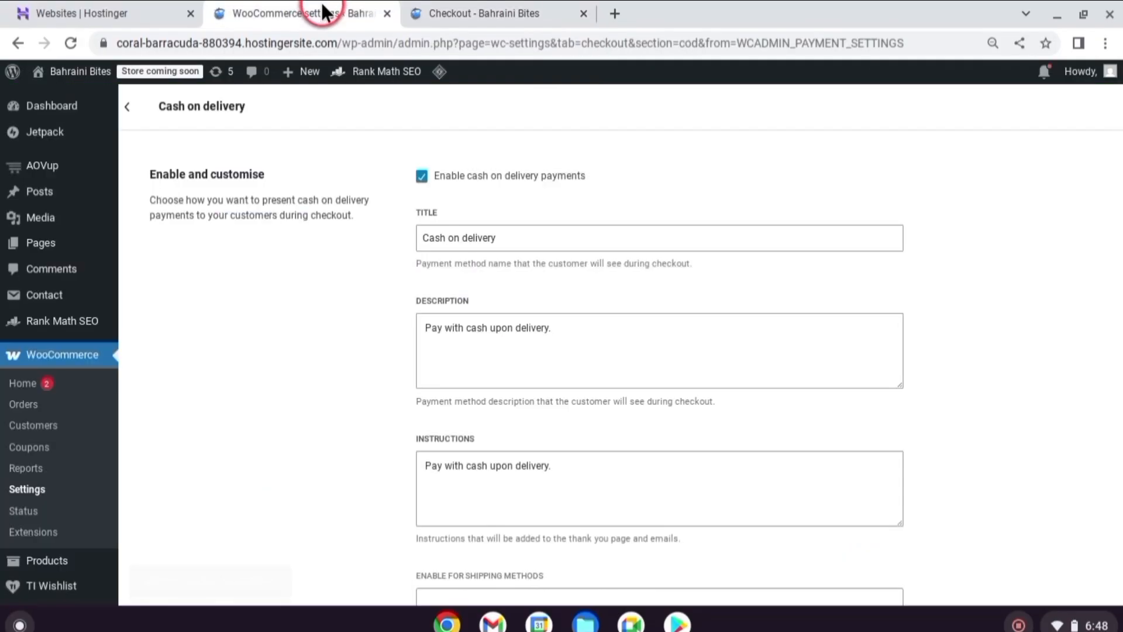
{"action": "left_click", "coordinate": [69, 40]}
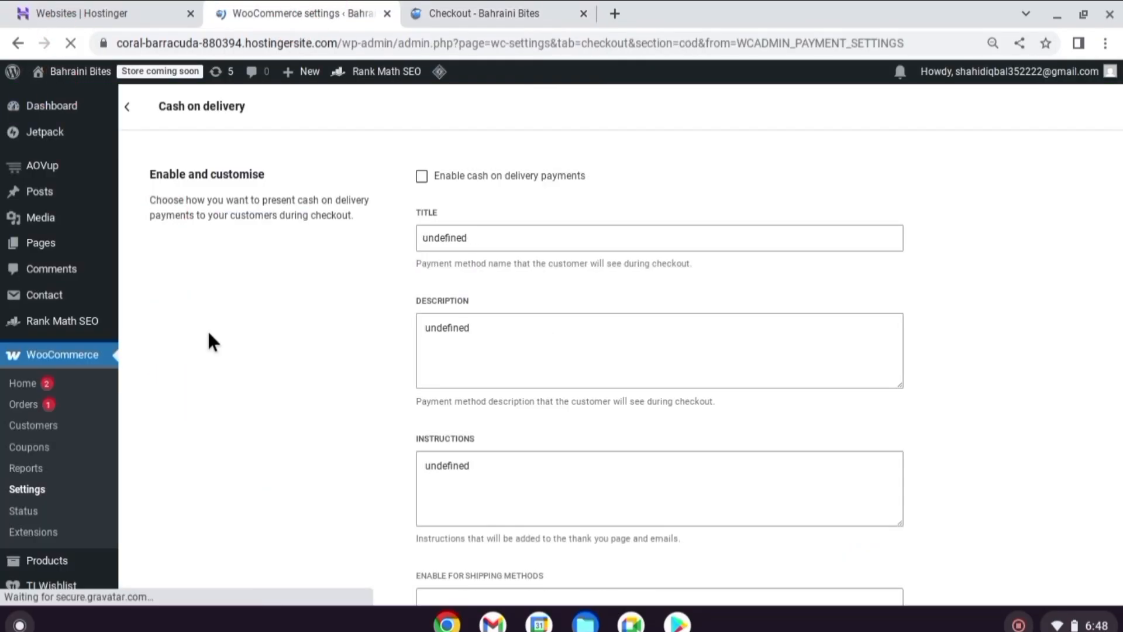
{"action": "left_click", "coordinate": [19, 423]}
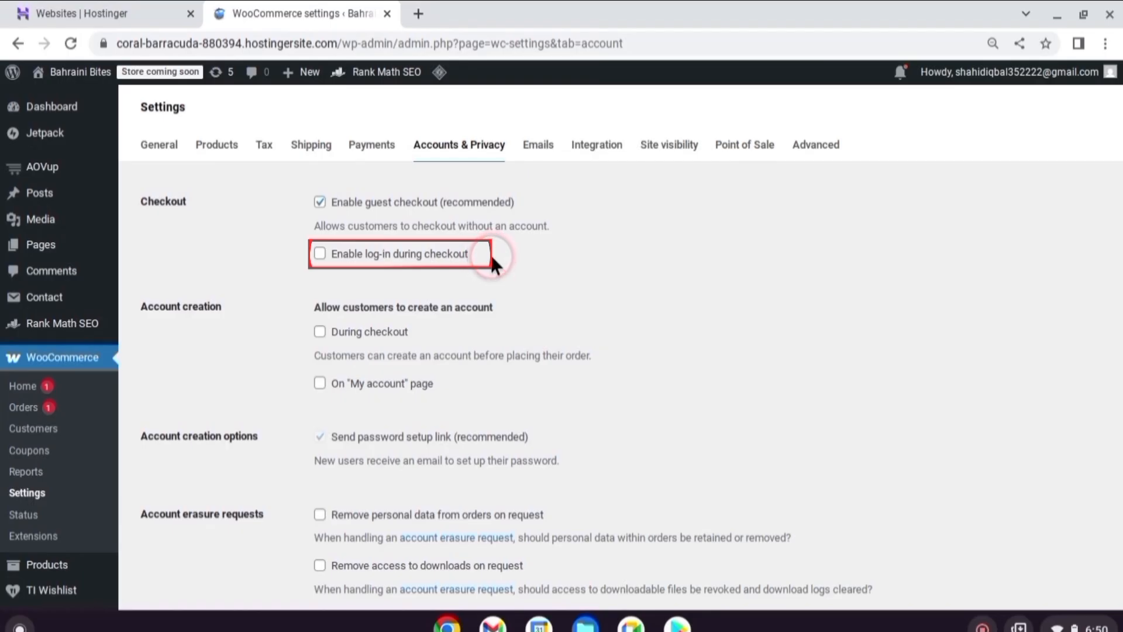
Enable log-in during checkout and account creation during checkout and on My account page.
{"action": "left_click", "coordinate": [319, 253]}
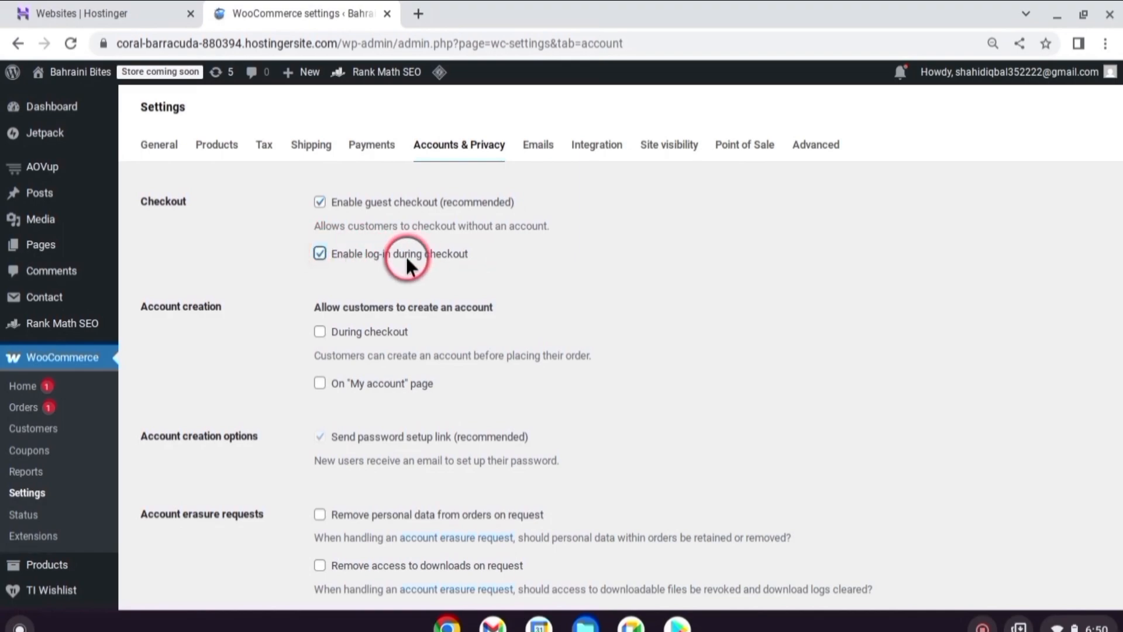
{"action": "scroll", "coordinate": [467, 292], "scroll_direction": "down", "scroll_amount": 1}
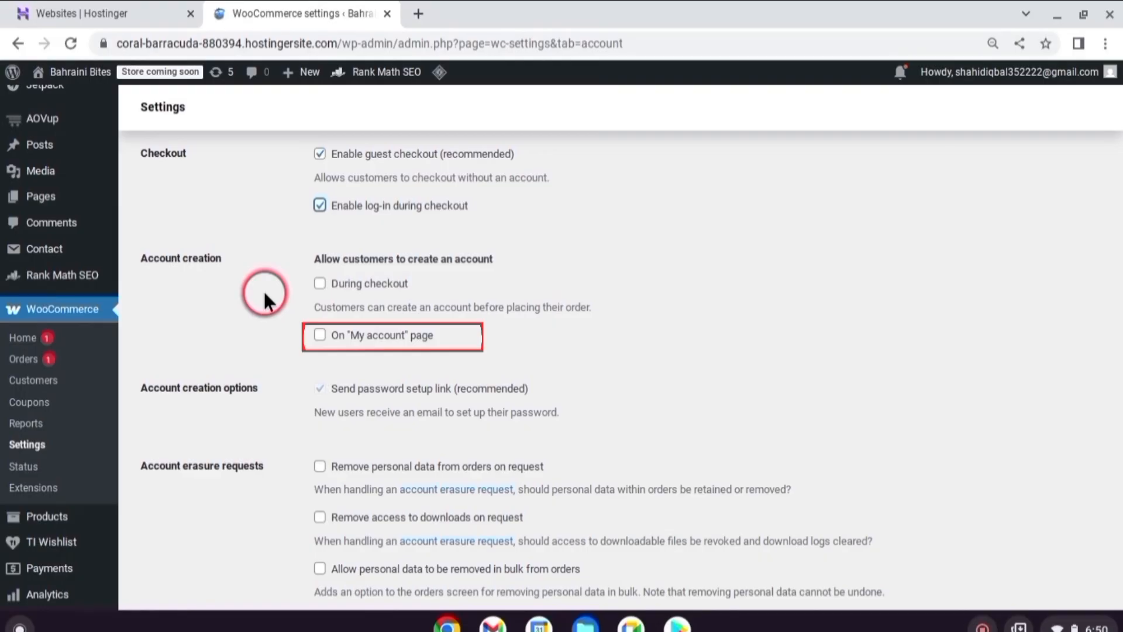
{"action": "left_click", "coordinate": [320, 284]}
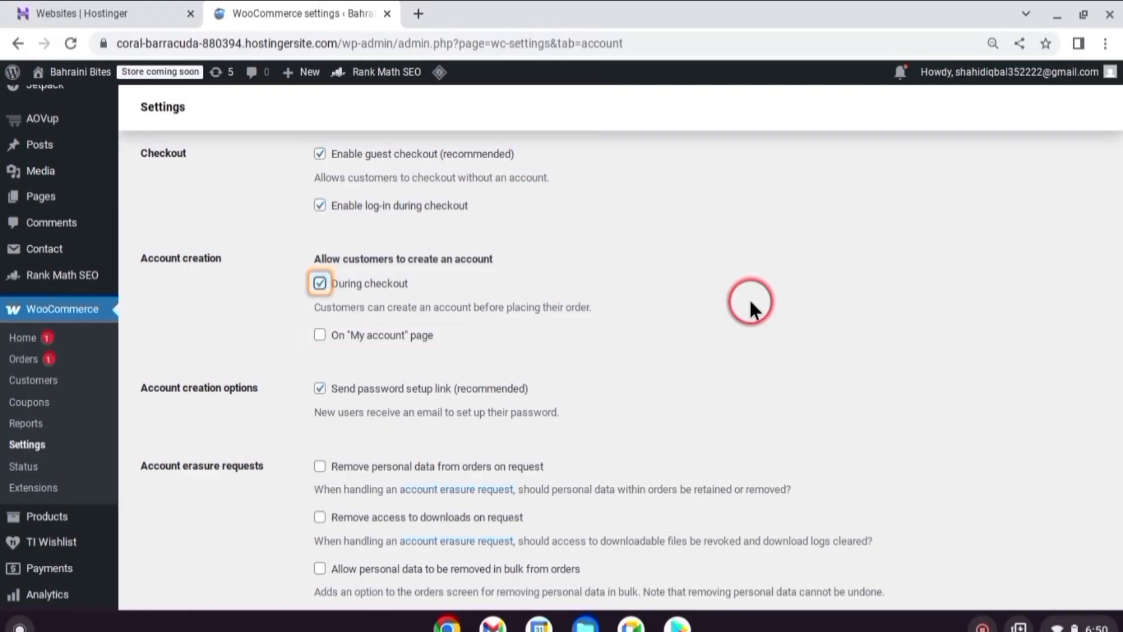
{"action": "left_click", "coordinate": [319, 335]}
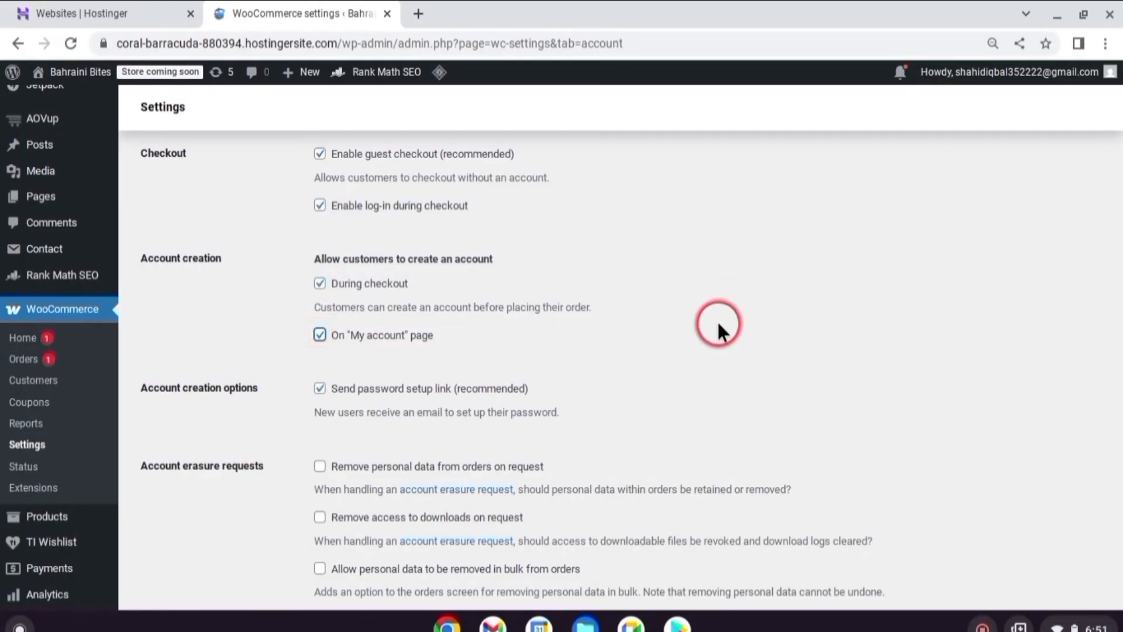
Review the registration and checkout privacy policy texts, then save the changes.
{"action": "scroll", "coordinate": [708, 319], "scroll_direction": "down", "scroll_amount": 4}
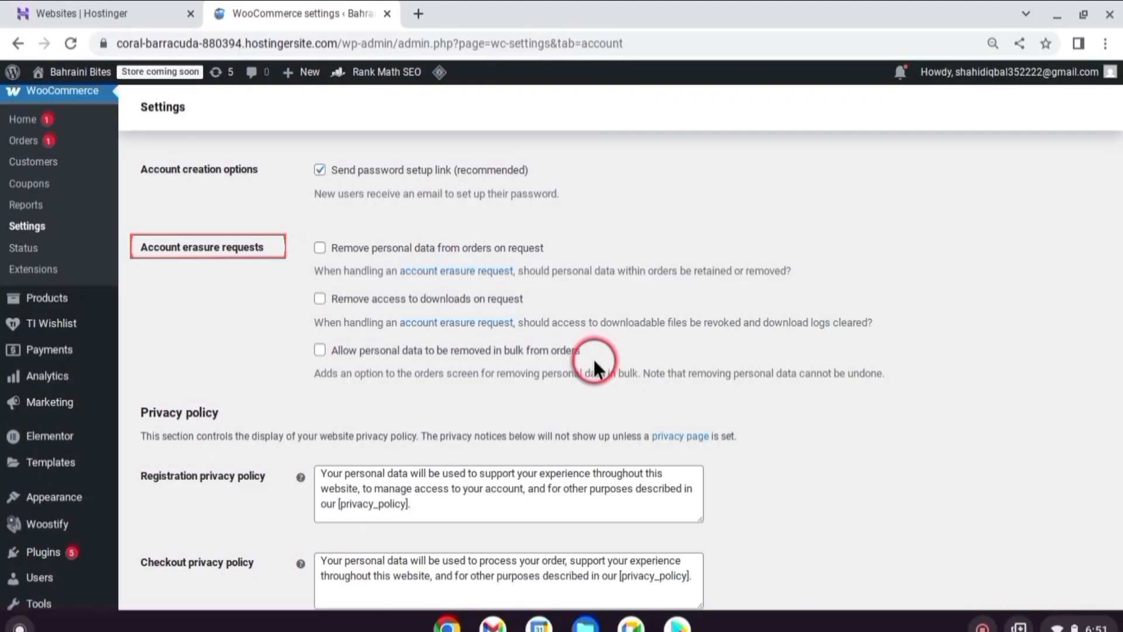
{"action": "scroll", "coordinate": [596, 356], "scroll_direction": "down", "scroll_amount": 5}
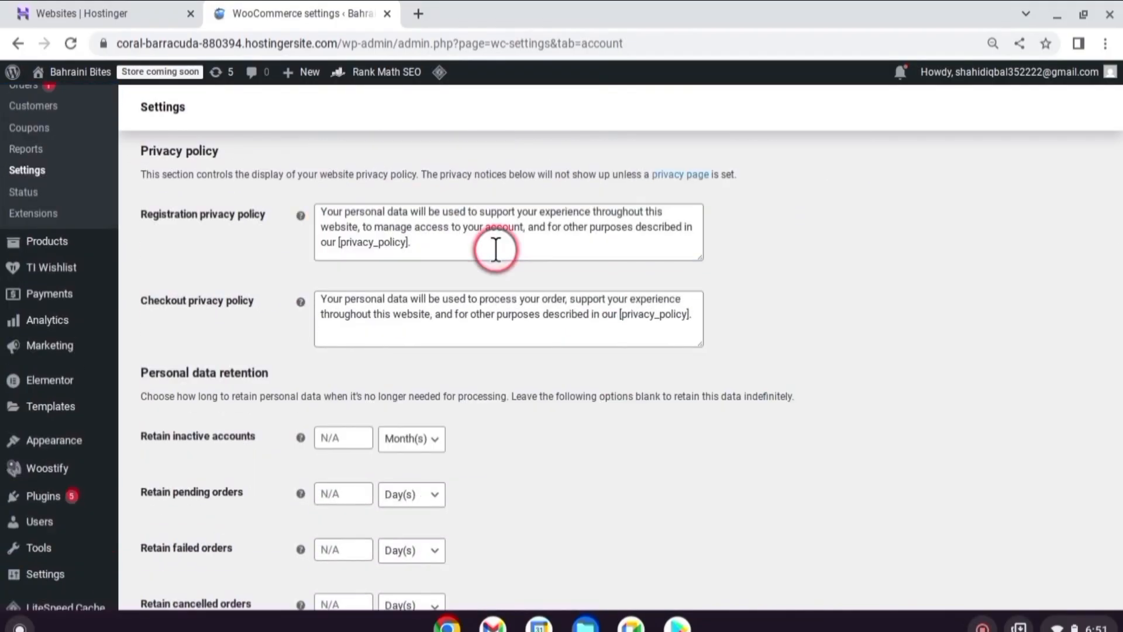
{"action": "left_click", "coordinate": [496, 248]}
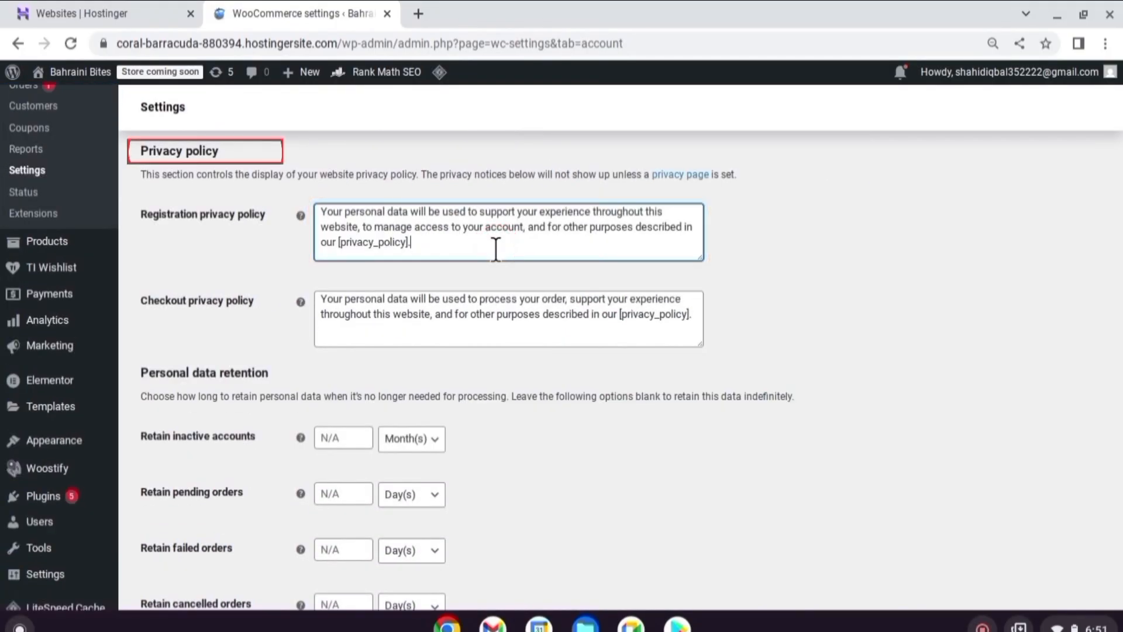
{"action": "left_click", "coordinate": [464, 318]}
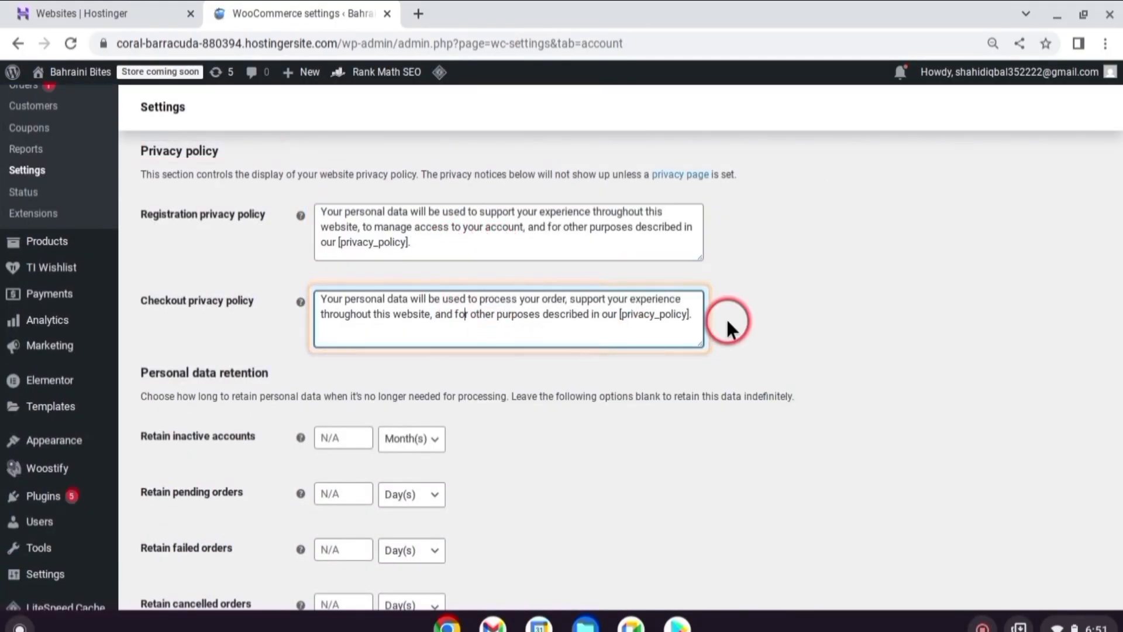
{"action": "scroll", "coordinate": [843, 279], "scroll_direction": "down", "scroll_amount": 3}
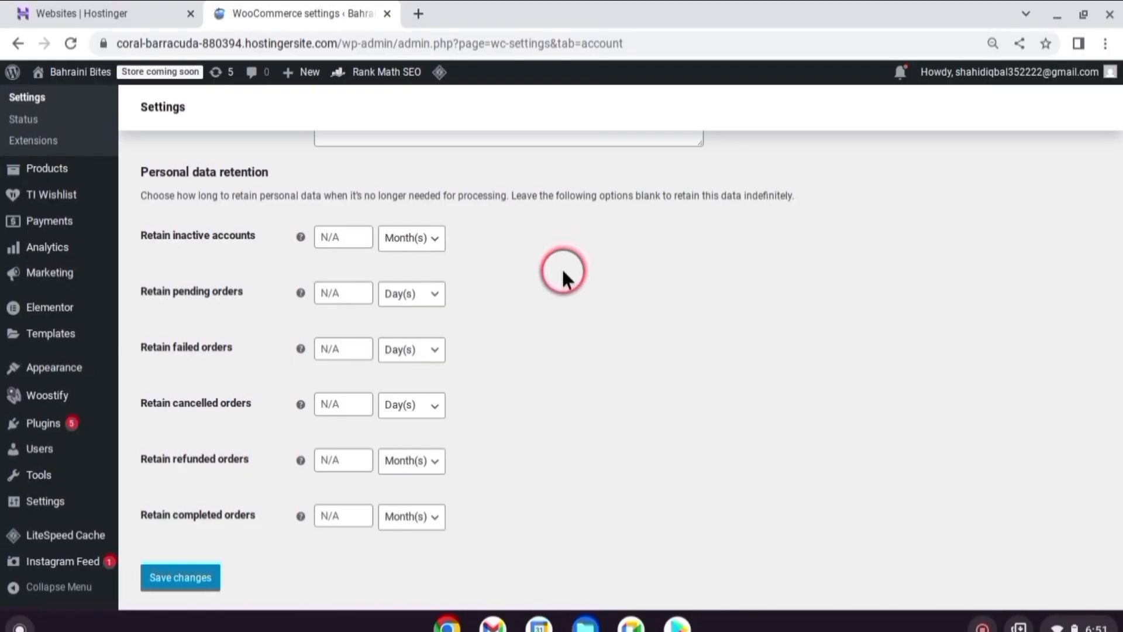
{"action": "scroll", "coordinate": [563, 273], "scroll_direction": "up", "scroll_amount": 4}
{"action": "scroll", "coordinate": [563, 274], "scroll_direction": "down", "scroll_amount": 4}
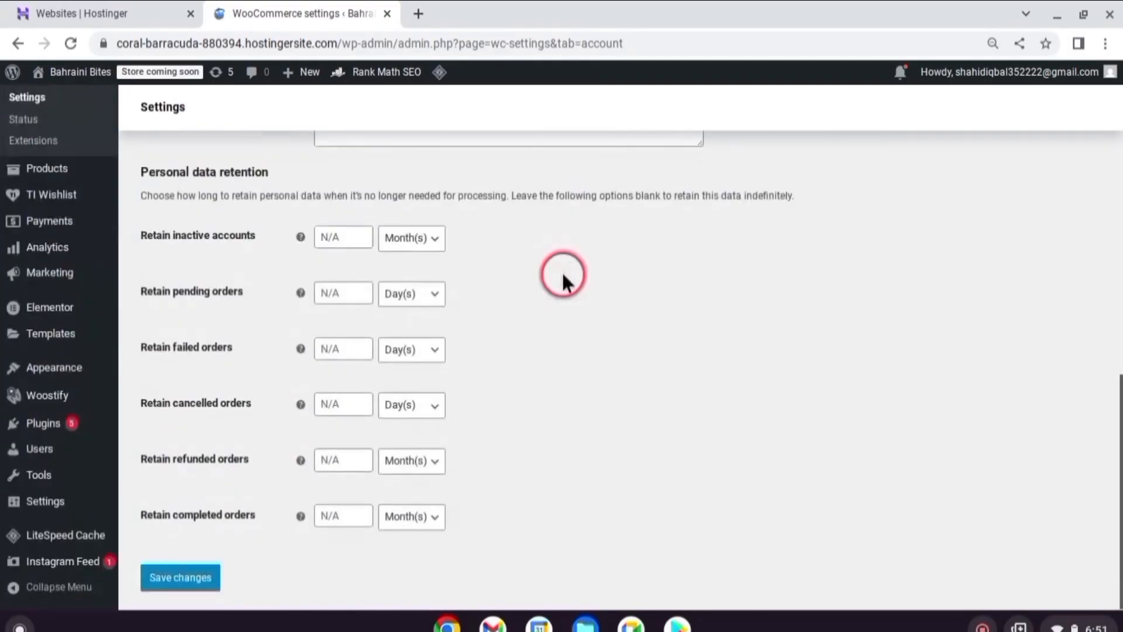
{"action": "left_click", "coordinate": [185, 578]}
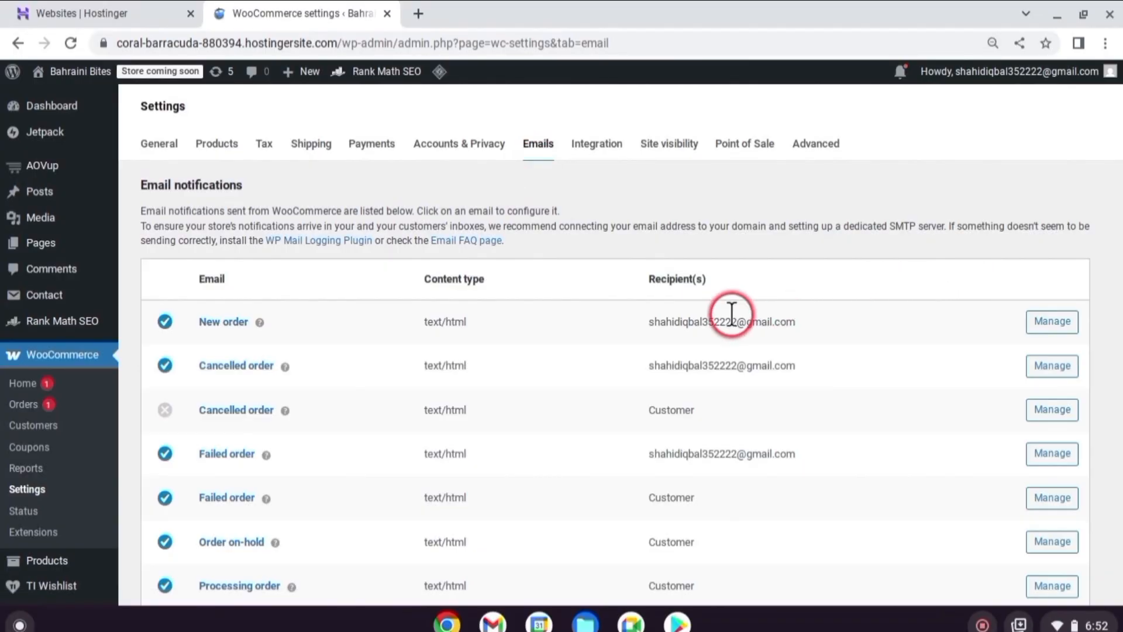
Scroll down the Emails settings to the Email sender options.
{"action": "mouse_move", "coordinate": [1113, 115]}
{"action": "left_mouse_down"}
{"action": "mouse_move", "coordinate": [1114, 582]}
{"action": "mouse_move", "coordinate": [1121, 428]}
{"action": "mouse_move", "coordinate": [1096, 113]}
{"action": "left_mouse_up"}
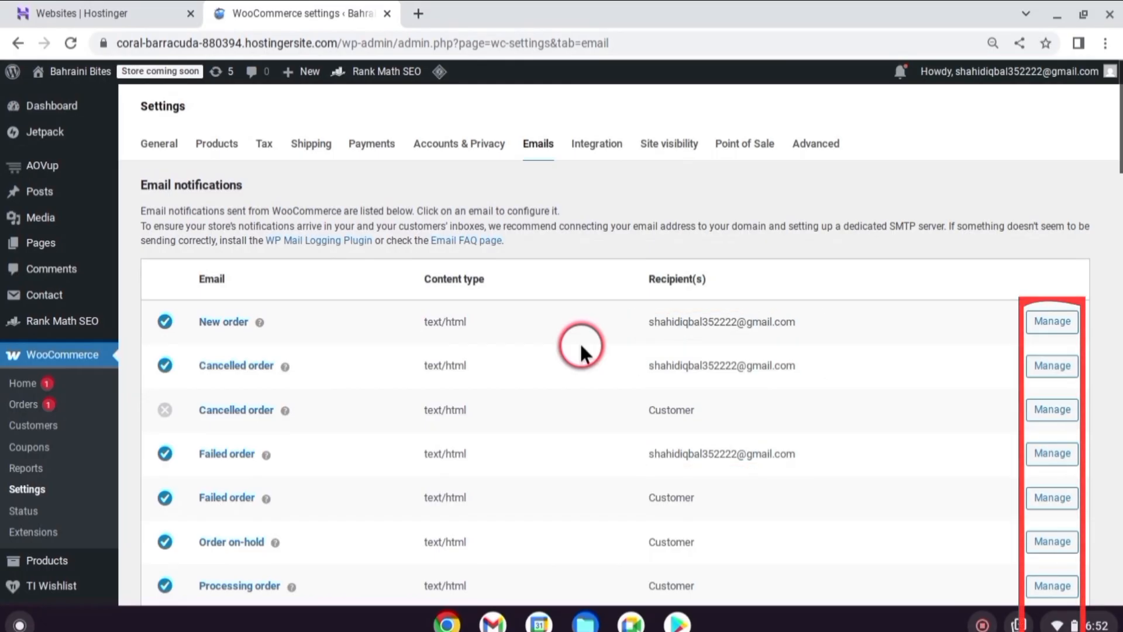
{"action": "scroll", "coordinate": [691, 380], "scroll_direction": "down", "scroll_amount": 9}
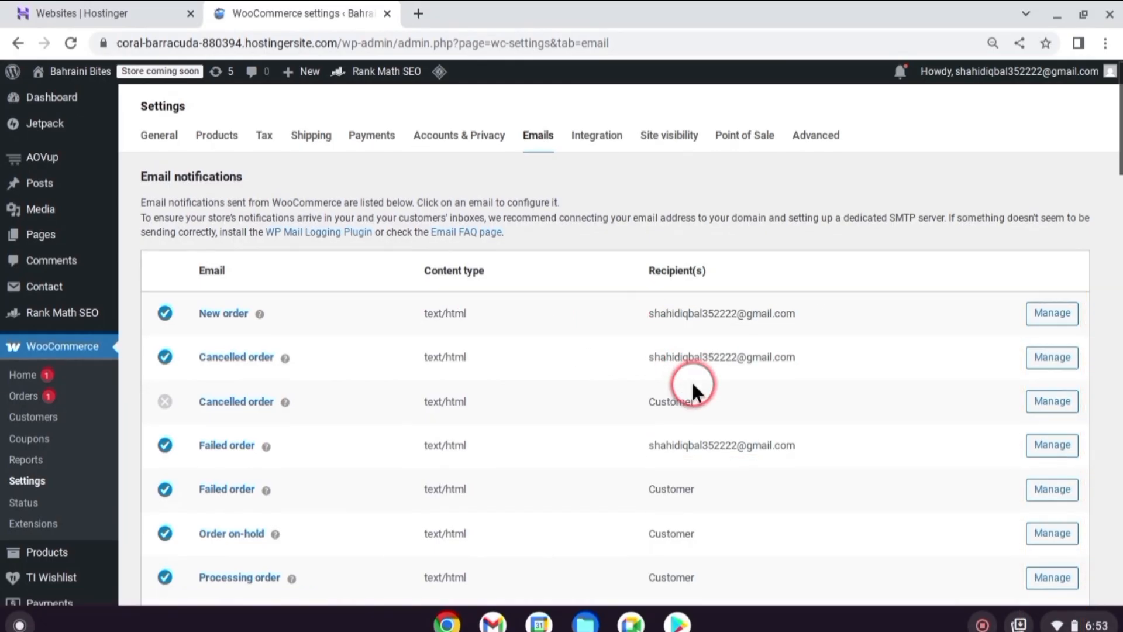
{"action": "scroll", "coordinate": [693, 385], "scroll_direction": "down", "scroll_amount": 4}
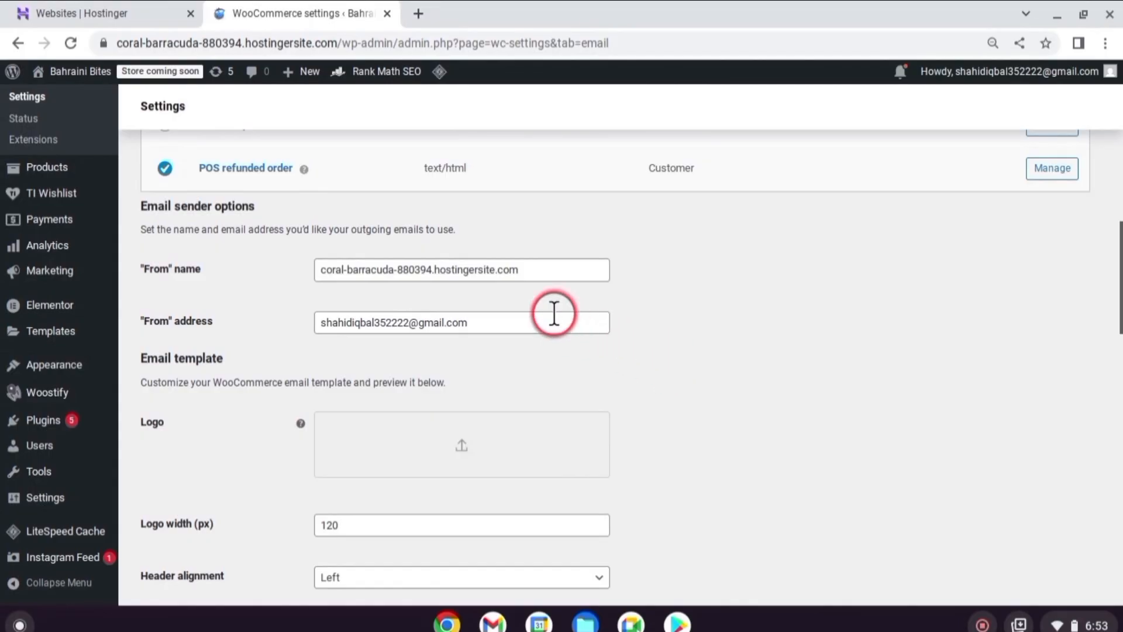
Set the email 'From' name to Bahraini Bites.
{"action": "left_click", "coordinate": [524, 271]}
{"action": "key", "text": "ctrl+a"}
{"action": "key", "text": "BackSpace"}
{"action": "type", "text": "Bahraini"}
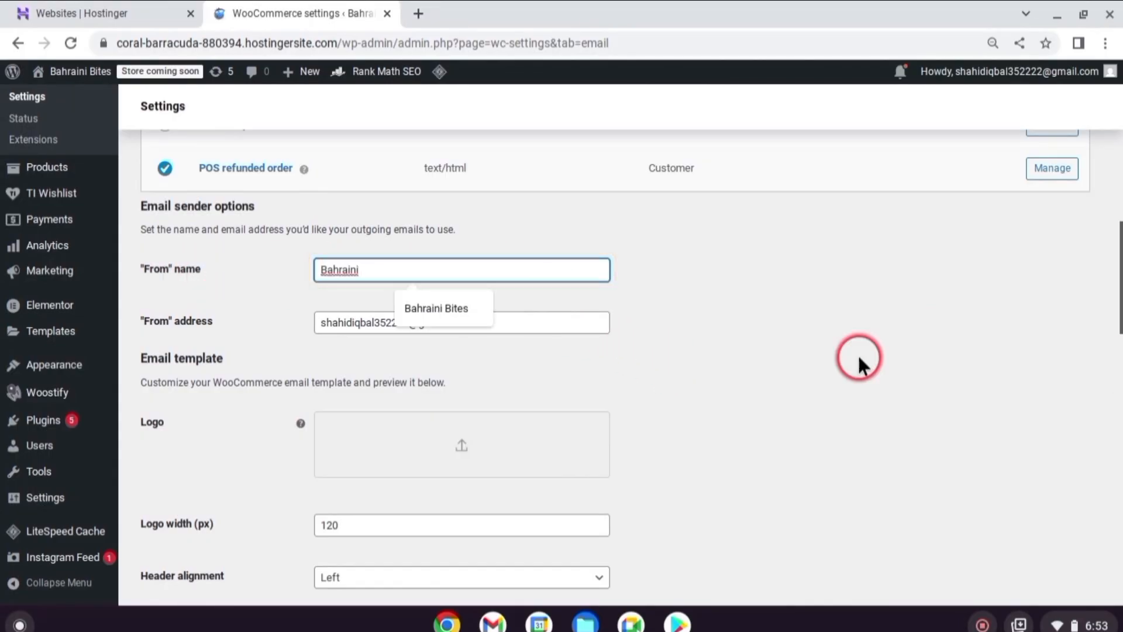
{"action": "left_click", "coordinate": [502, 309]}
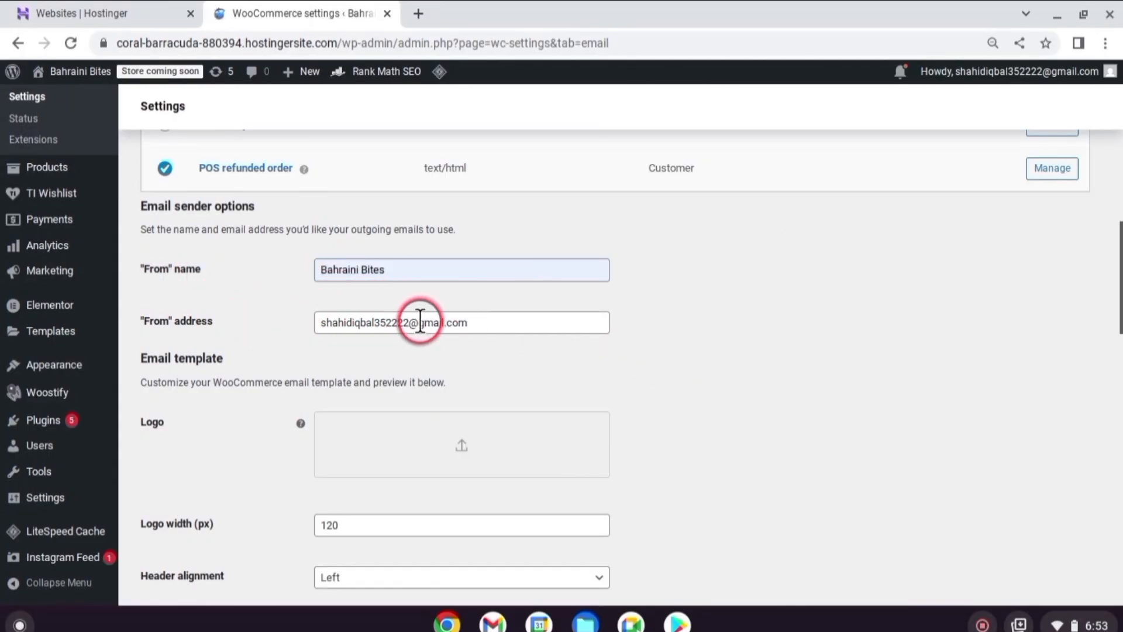
{"action": "left_click", "coordinate": [475, 322]}
{"action": "left_click", "coordinate": [1060, 344]}
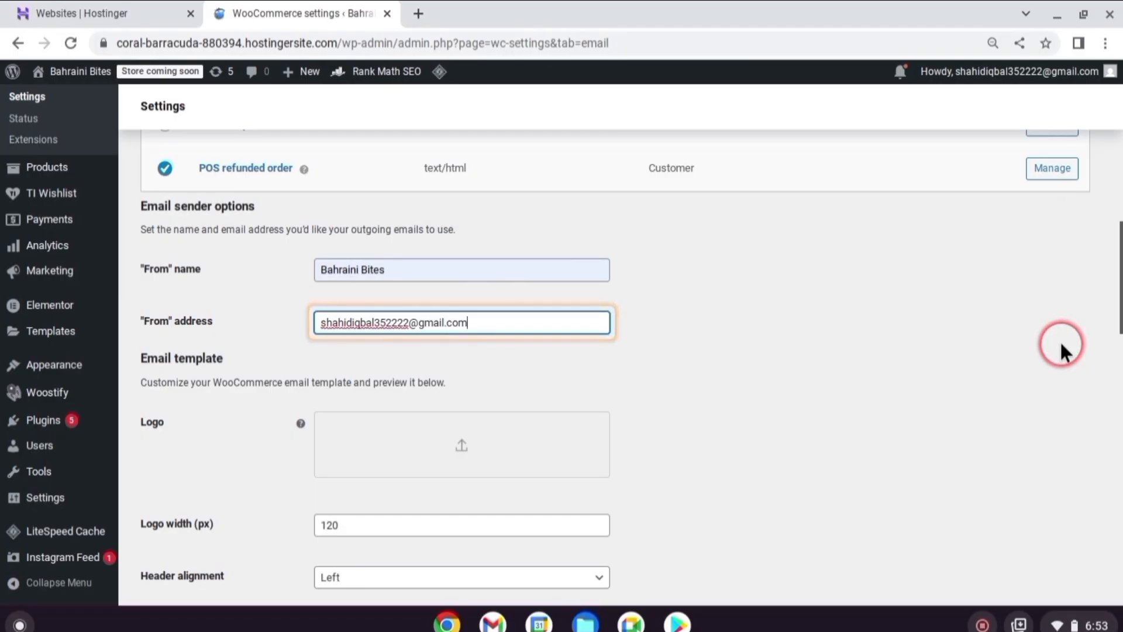
{"action": "left_click", "coordinate": [822, 337]}
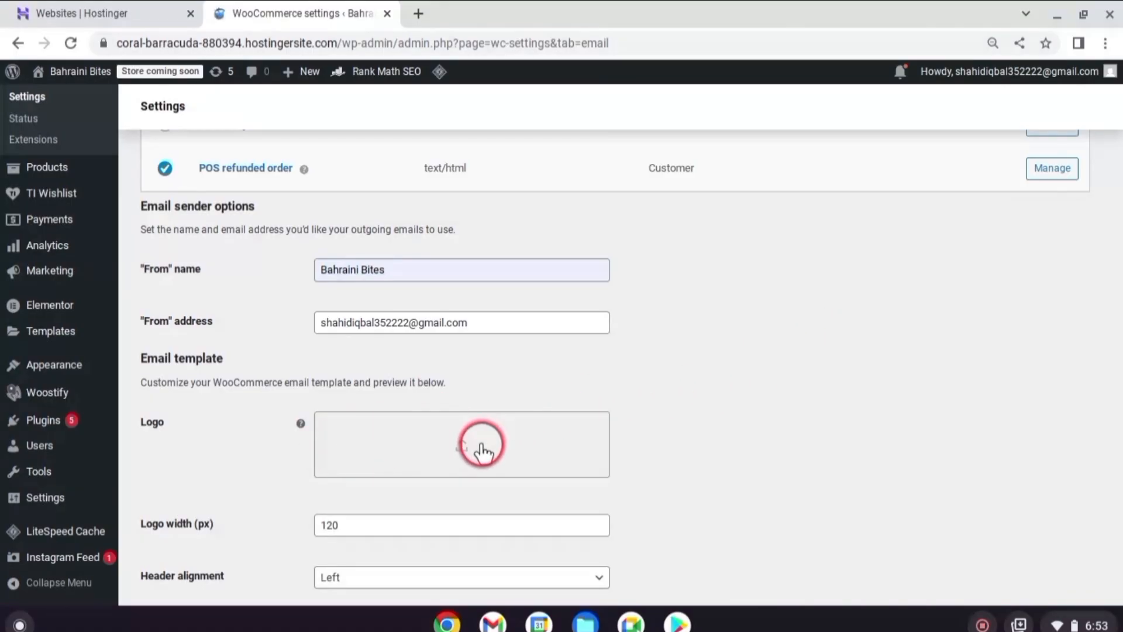
Use the tuna fish image as the email logo and check mobile and desktop previews.
{"action": "left_click", "coordinate": [497, 449]}
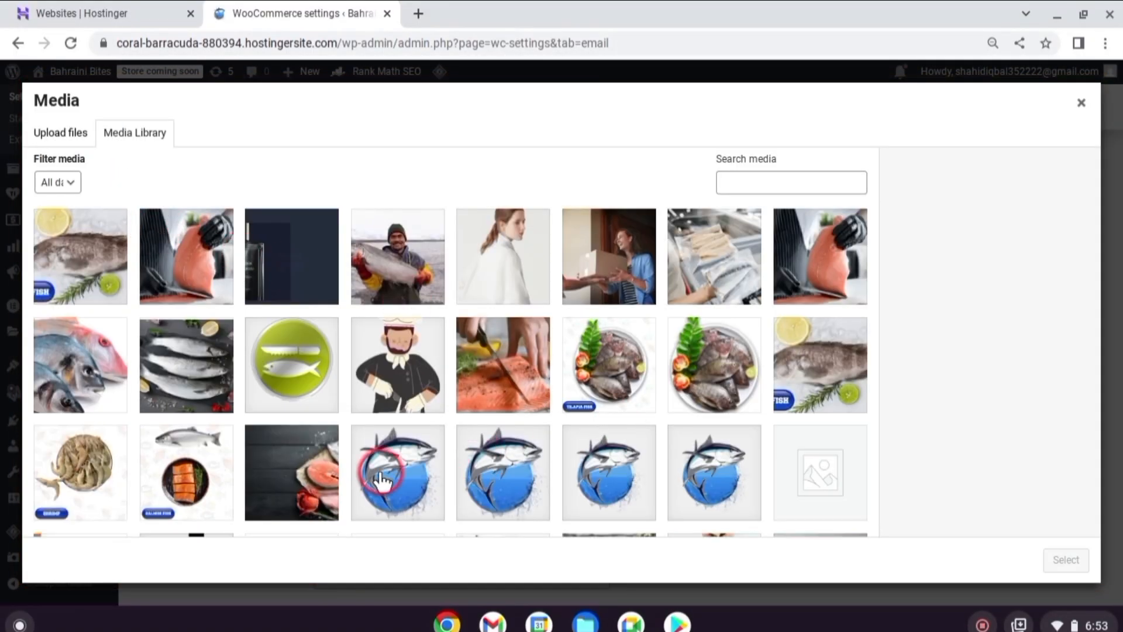
{"action": "left_click", "coordinate": [380, 472]}
{"action": "left_click", "coordinate": [1066, 555]}
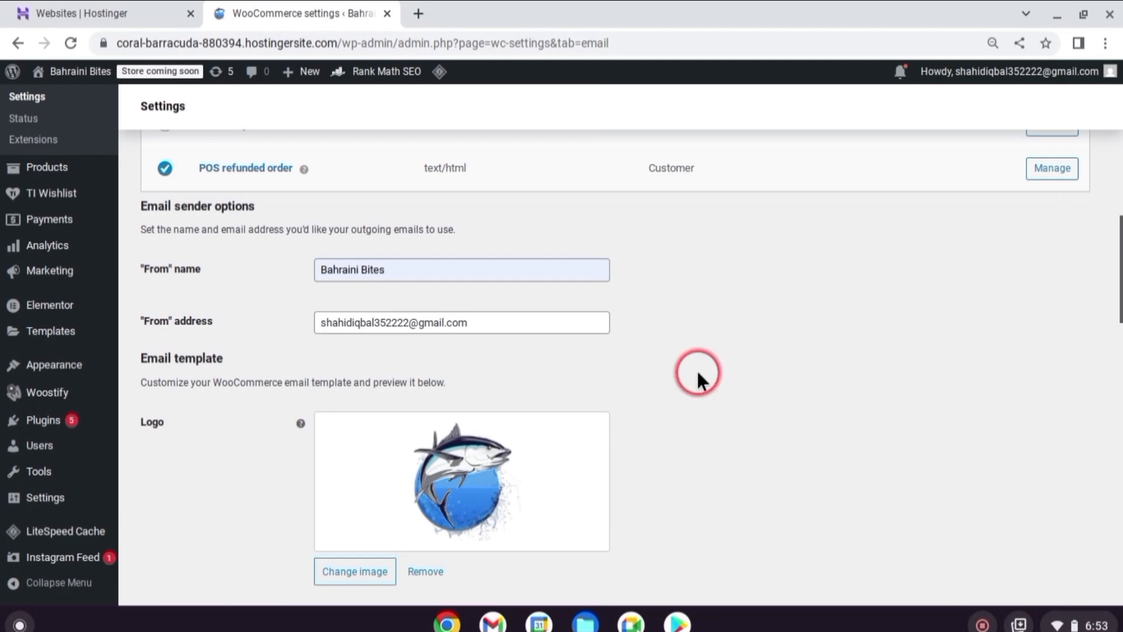
{"action": "scroll", "coordinate": [687, 372], "scroll_direction": "down", "scroll_amount": 8}
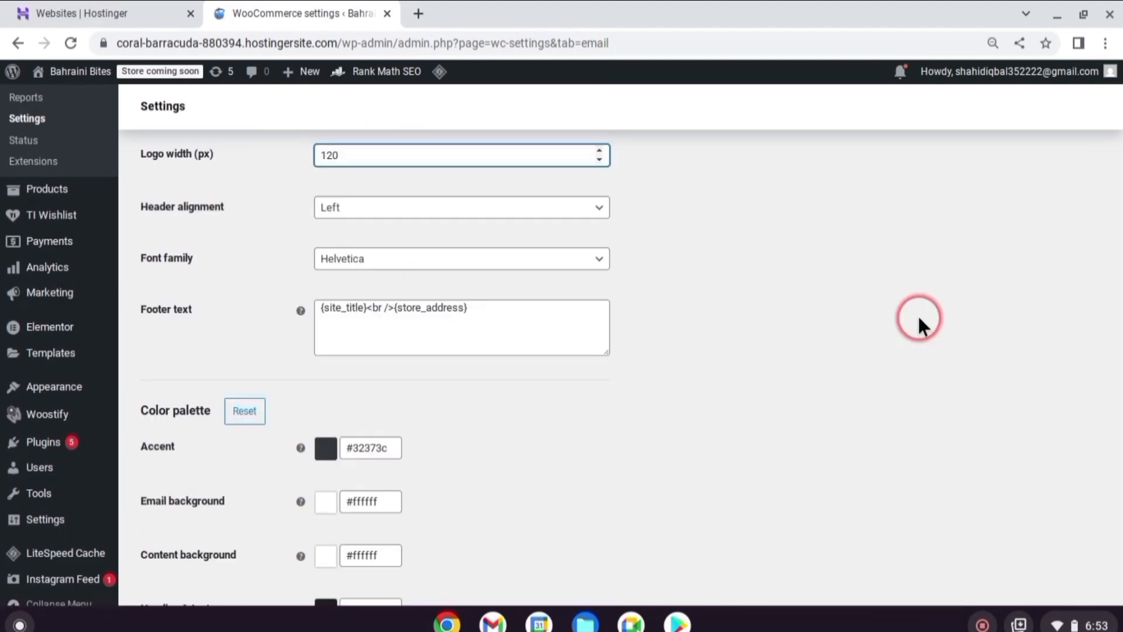
{"action": "scroll", "coordinate": [918, 319], "scroll_direction": "down", "scroll_amount": 8}
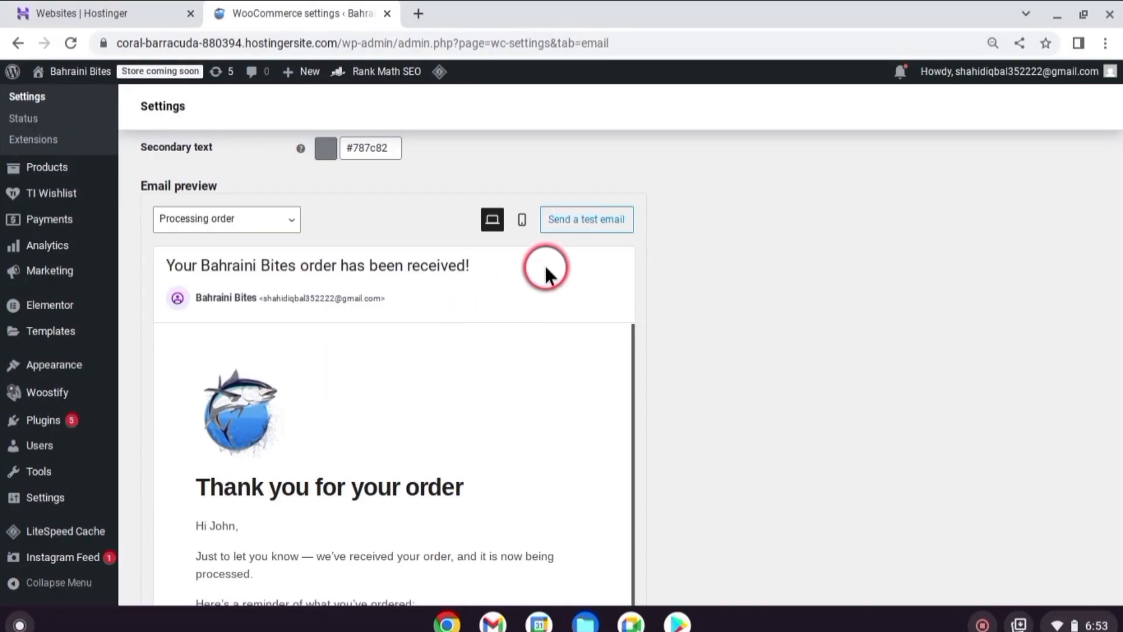
{"action": "left_click", "coordinate": [522, 220]}
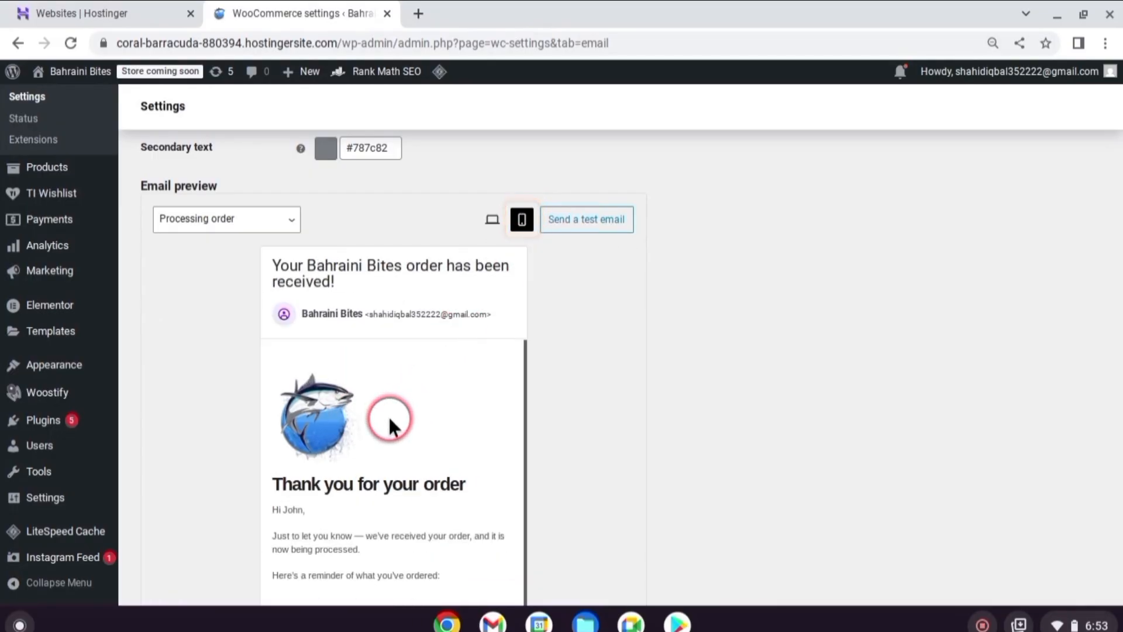
{"action": "left_click", "coordinate": [492, 220]}
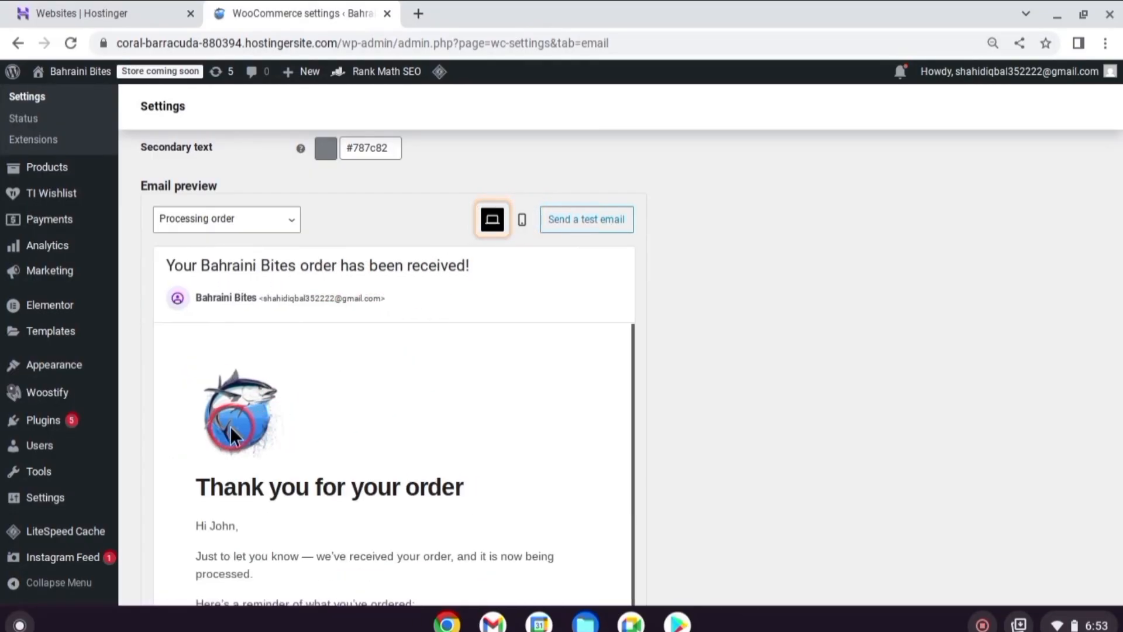
{"action": "scroll", "coordinate": [461, 371], "scroll_direction": "up", "scroll_amount": 10}
Center the email header alignment and keep Helvetica as the email font.
{"action": "left_click", "coordinate": [375, 438]}
{"action": "left_click", "coordinate": [364, 487]}
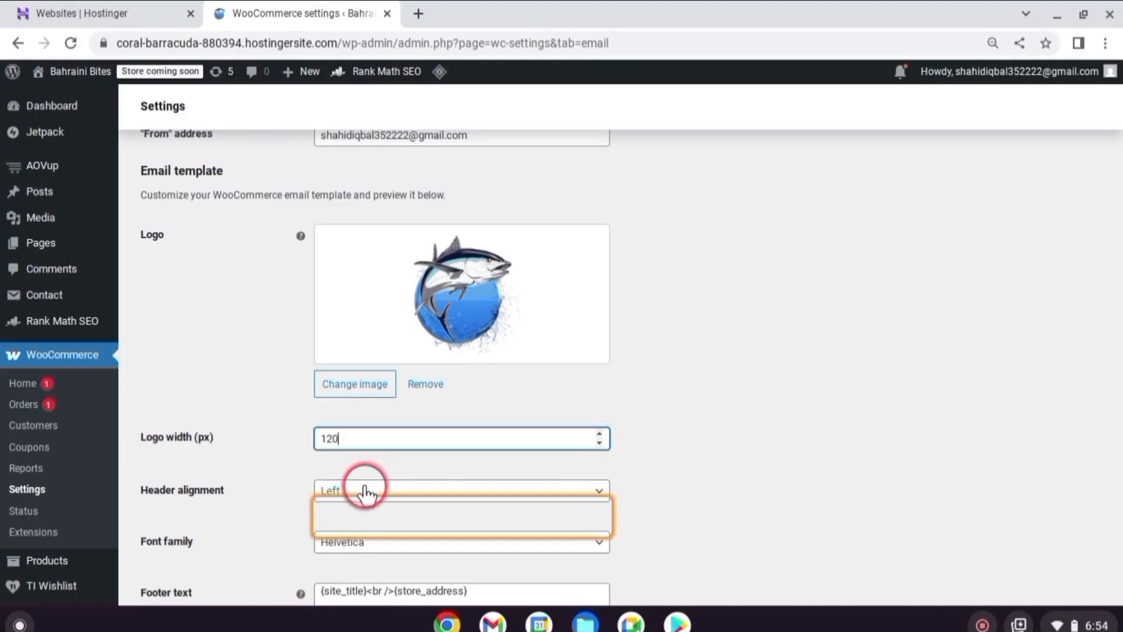
{"action": "left_click", "coordinate": [358, 534]}
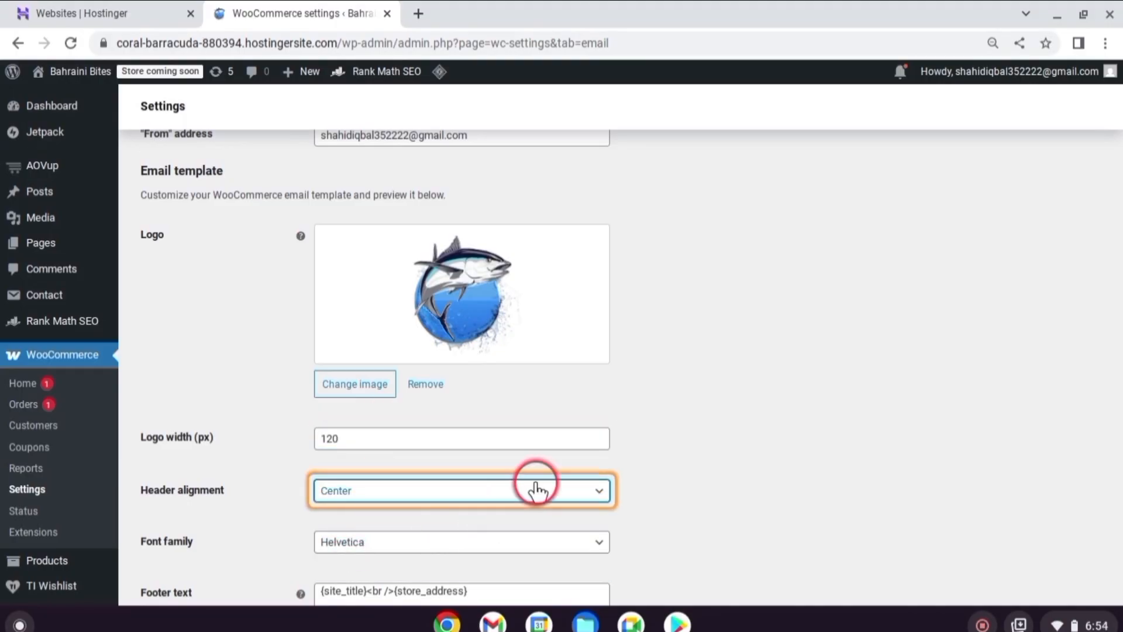
{"action": "scroll", "coordinate": [535, 443], "scroll_direction": "down", "scroll_amount": 10}
{"action": "left_click", "coordinate": [522, 216]}
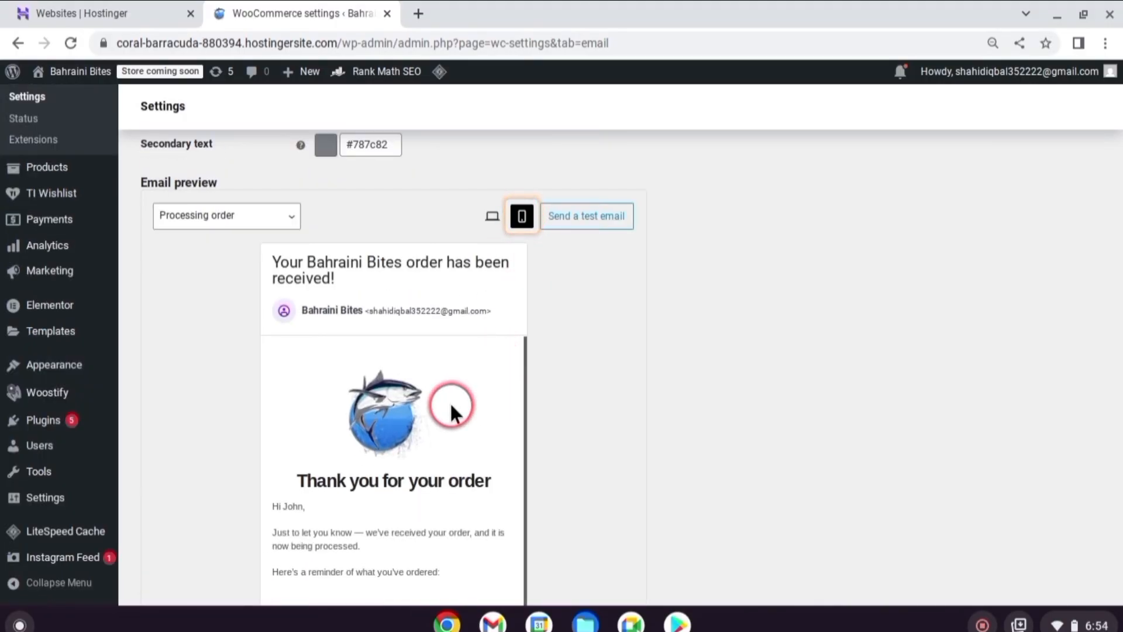
{"action": "scroll", "coordinate": [450, 403], "scroll_direction": "down", "scroll_amount": 3}
{"action": "scroll", "coordinate": [450, 404], "scroll_direction": "up", "scroll_amount": 10}
{"action": "left_click", "coordinate": [403, 479]}
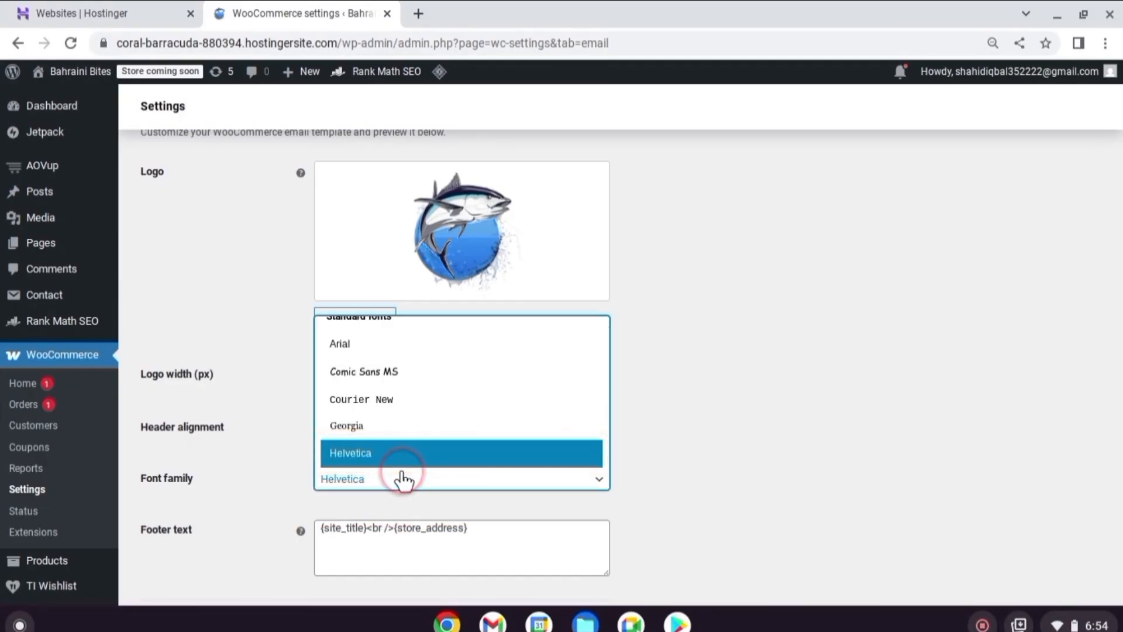
{"action": "left_click", "coordinate": [774, 442]}
{"action": "scroll", "coordinate": [466, 424], "scroll_direction": "down", "scroll_amount": 3}
Replace the footer's site_title placeholder with Bahraini_Bites.
{"action": "double_click", "coordinate": [366, 398]}
{"action": "type", "text": "B"}
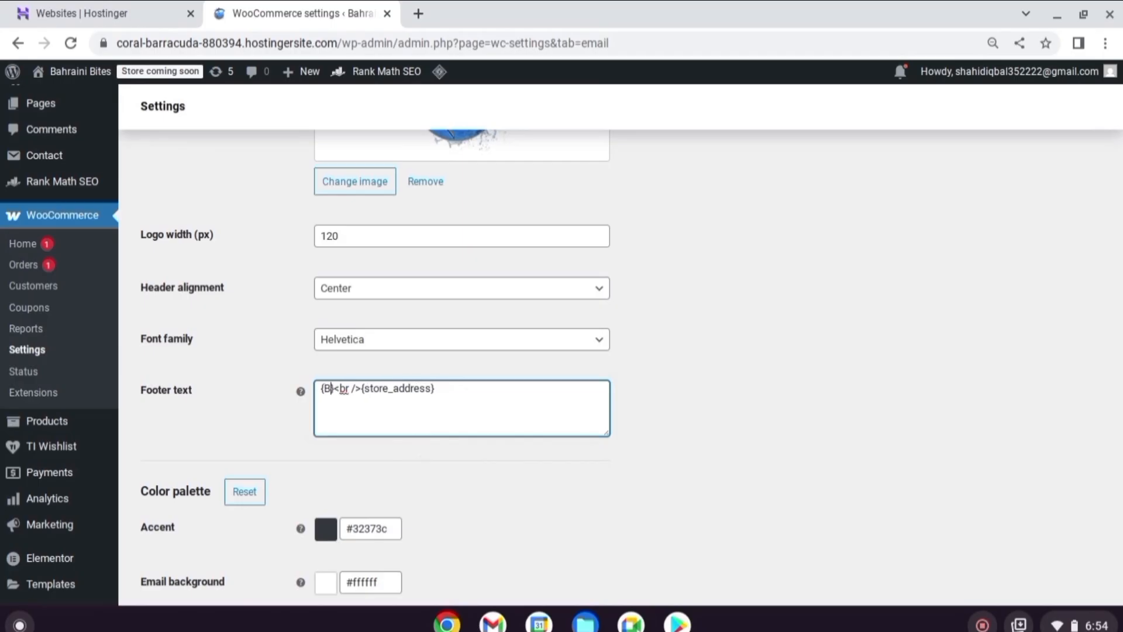
{"action": "type", "text": "ahraini_Bites"}
{"action": "left_click", "coordinate": [810, 367]}
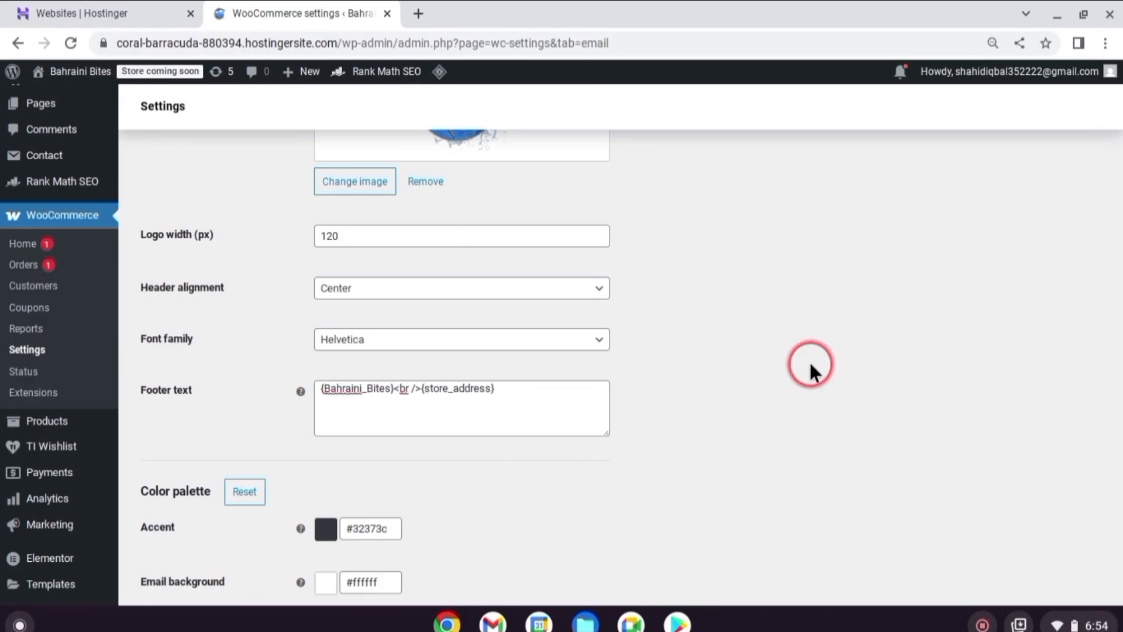
{"action": "scroll", "coordinate": [807, 360], "scroll_direction": "down", "scroll_amount": 5}
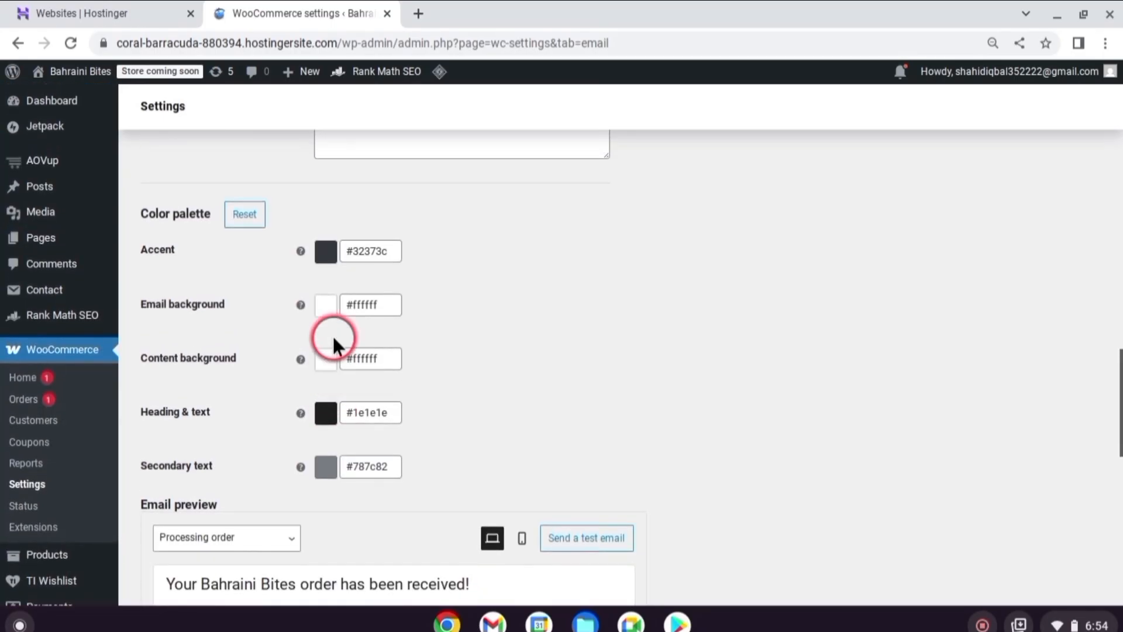
Set the accent colour to blue #0865c3 and the email background to mint green #b2efd8.
{"action": "left_click", "coordinate": [326, 250]}
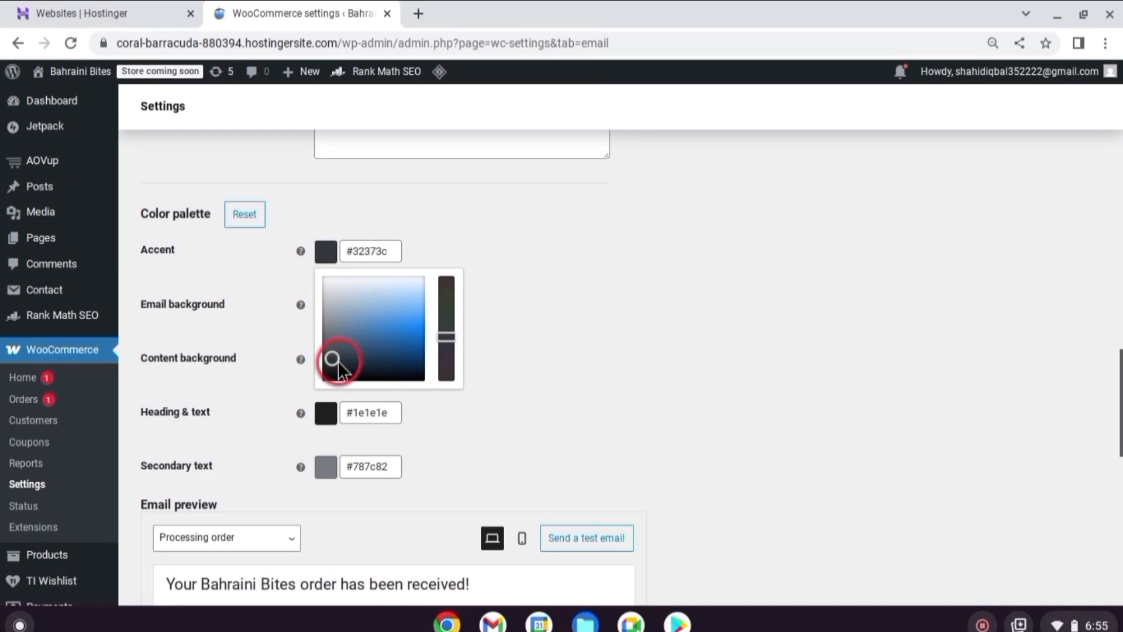
{"action": "left_click_drag", "start_coordinate": [338, 362], "coordinate": [426, 334]}
{"action": "left_click", "coordinate": [685, 344]}
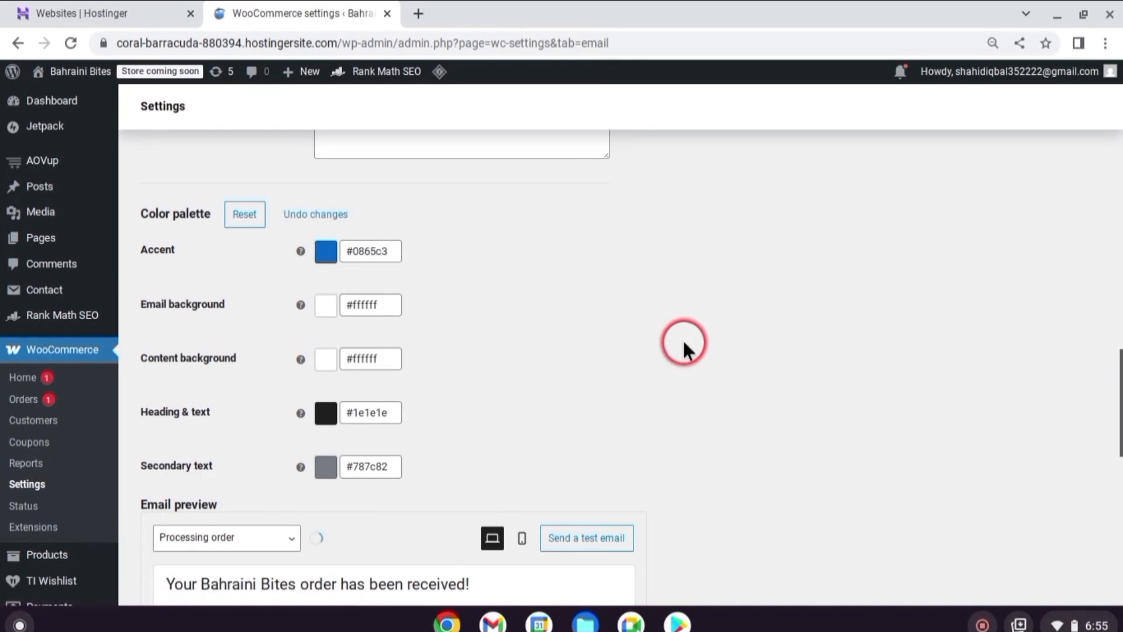
{"action": "scroll", "coordinate": [627, 332], "scroll_direction": "down", "scroll_amount": 7}
{"action": "scroll", "coordinate": [530, 364], "scroll_direction": "down", "scroll_amount": 8}
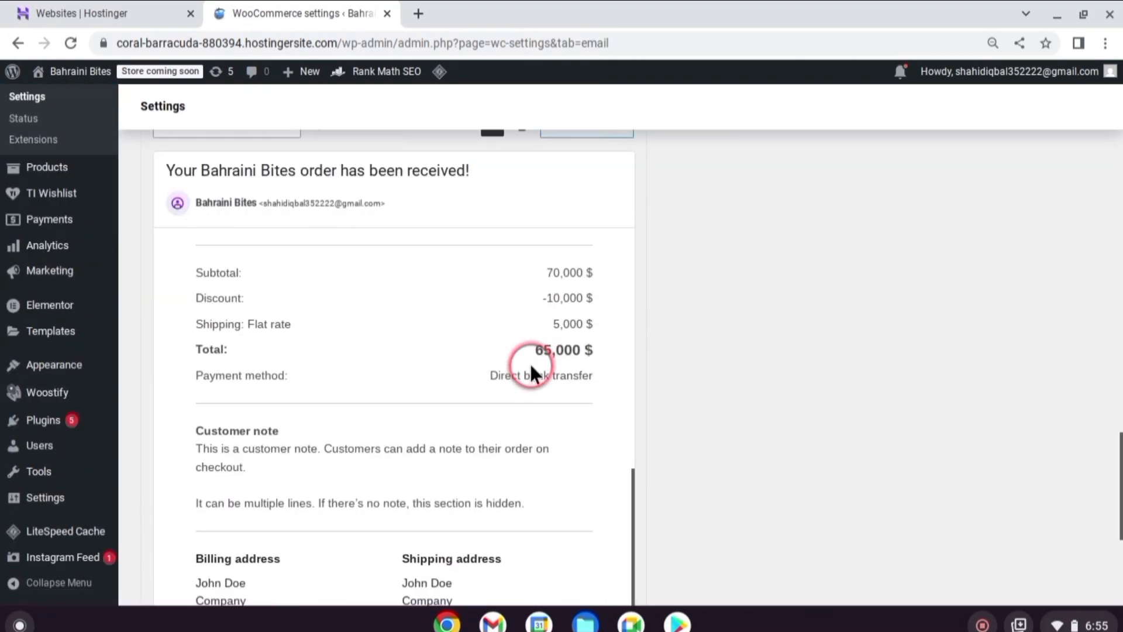
{"action": "scroll", "coordinate": [530, 364], "scroll_direction": "down", "scroll_amount": 2}
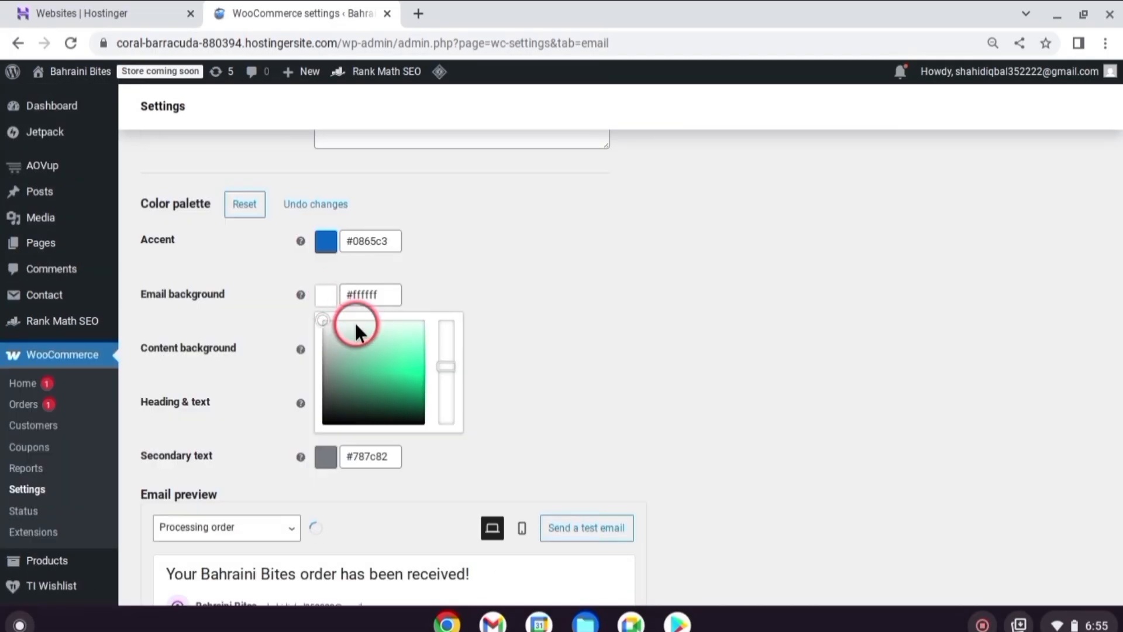
{"action": "left_click_drag", "start_coordinate": [356, 326], "coordinate": [389, 336]}
{"action": "left_click", "coordinate": [515, 325]}
{"action": "scroll", "coordinate": [514, 323], "scroll_direction": "down", "scroll_amount": 8}
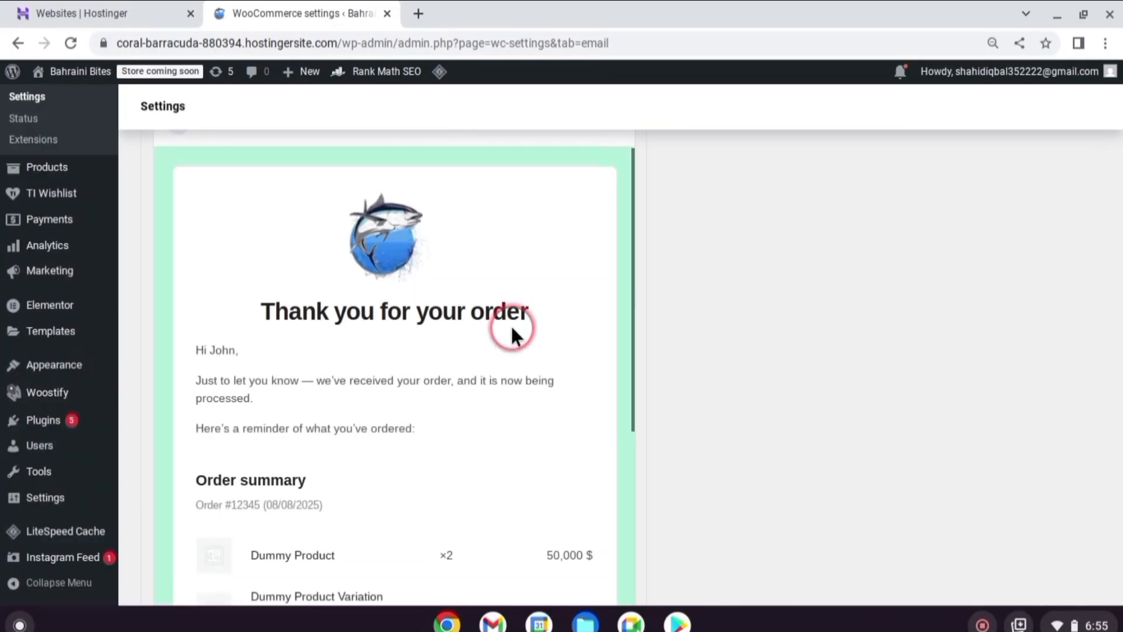
{"action": "scroll", "coordinate": [645, 455], "scroll_direction": "up", "scroll_amount": 7}
{"action": "scroll", "coordinate": [645, 455], "scroll_direction": "up", "scroll_amount": 1}
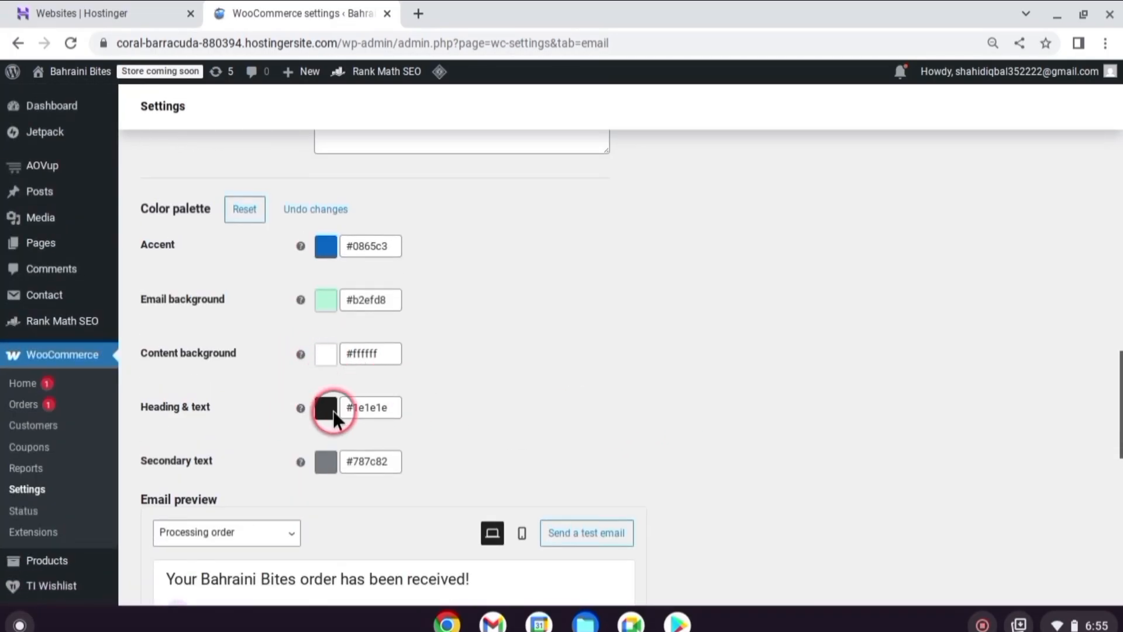
Preview the Cancelled order and New order emails, then save the email settings.
{"action": "scroll", "coordinate": [332, 433], "scroll_direction": "down", "scroll_amount": 1}
{"action": "left_click", "coordinate": [291, 449]}
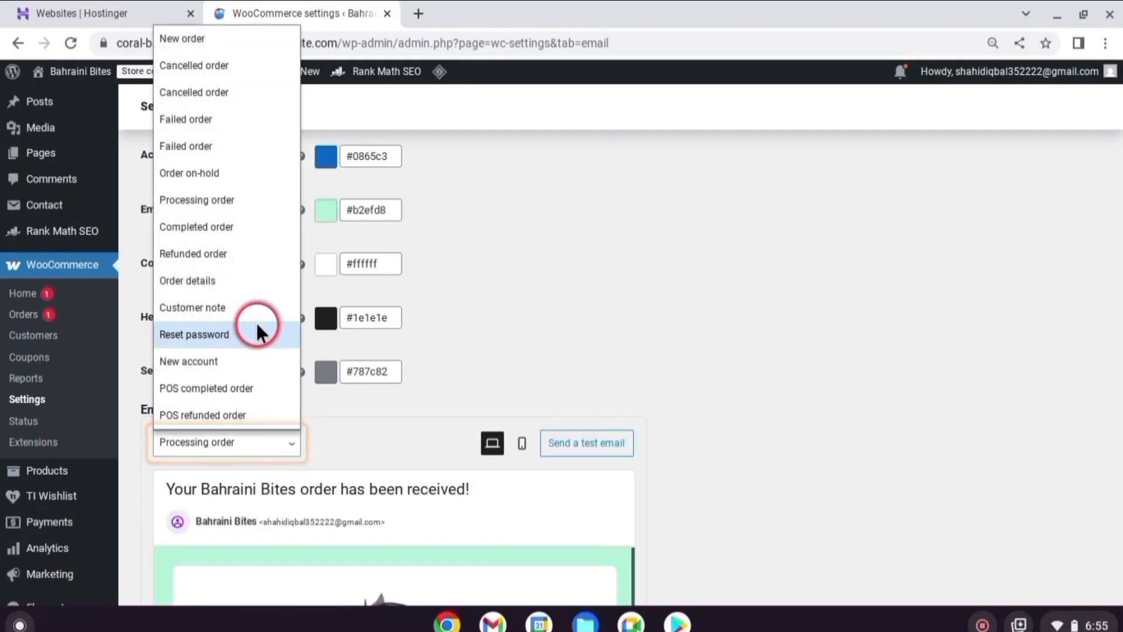
{"action": "scroll", "coordinate": [419, 444], "scroll_direction": "down", "scroll_amount": 2}
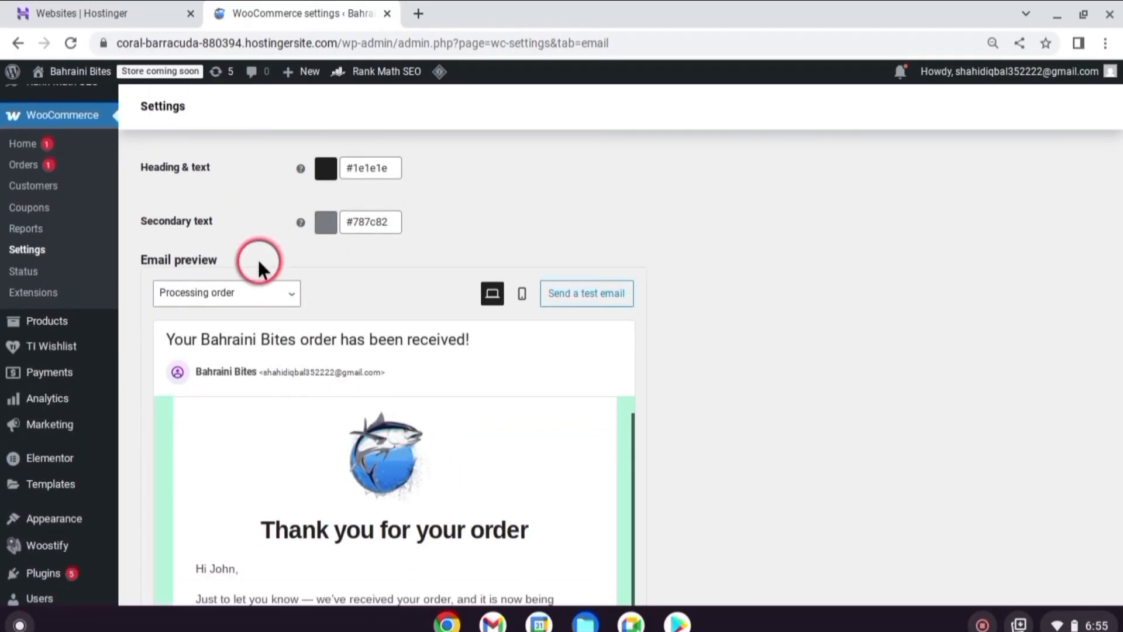
{"action": "left_click", "coordinate": [275, 293]}
{"action": "left_click", "coordinate": [220, 367]}
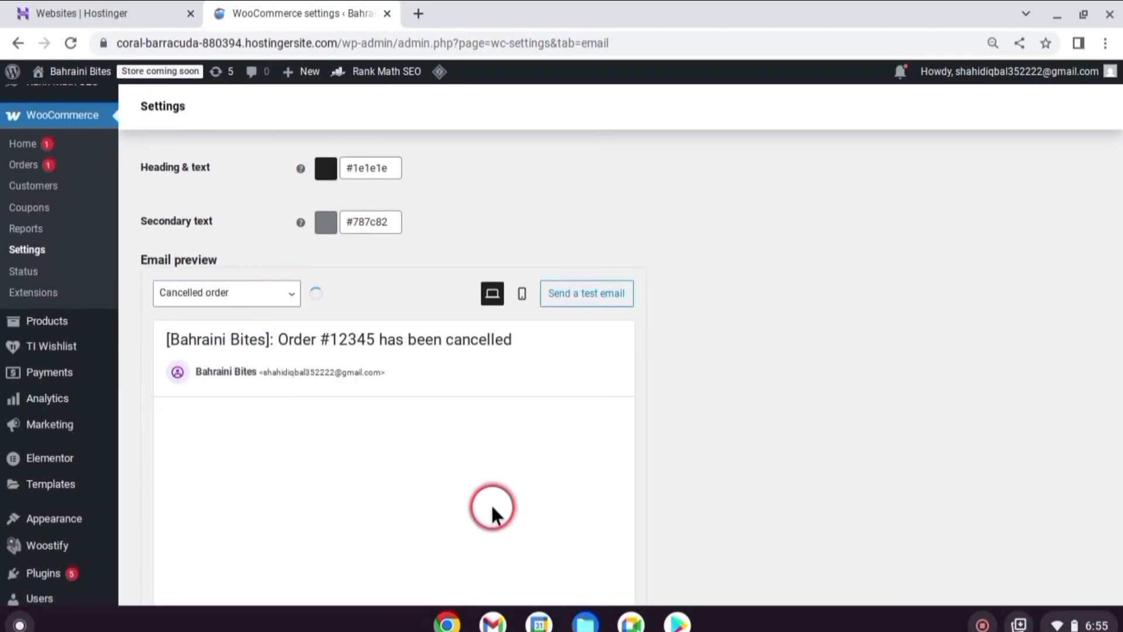
{"action": "left_click", "coordinate": [288, 298]}
{"action": "left_click", "coordinate": [219, 324]}
{"action": "scroll", "coordinate": [513, 476], "scroll_direction": "down", "scroll_amount": 2}
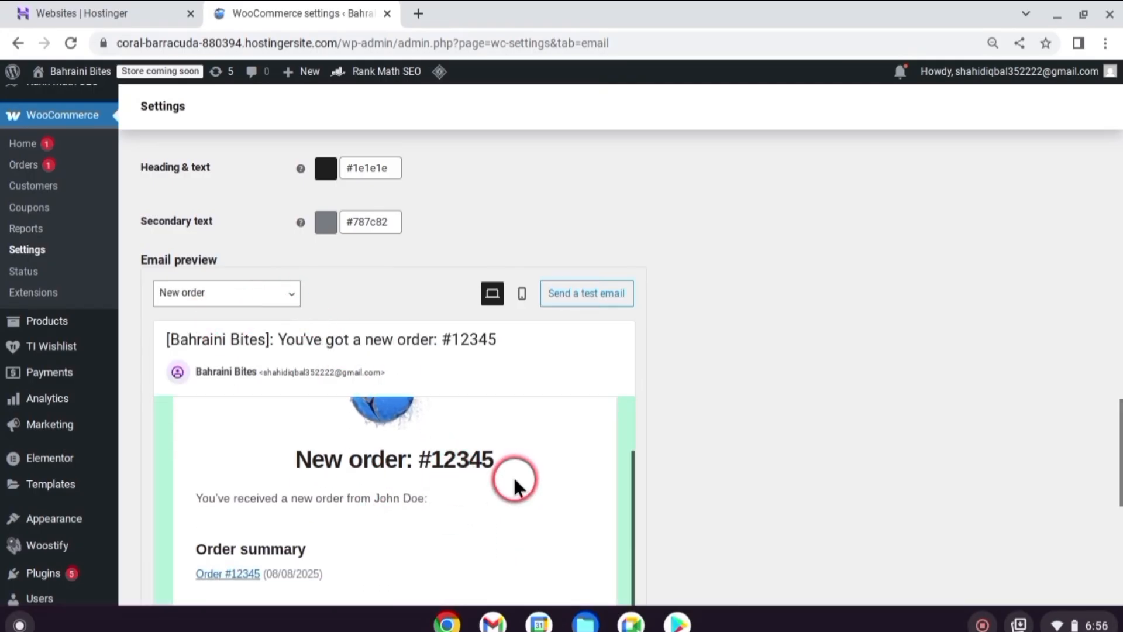
{"action": "scroll", "coordinate": [514, 477], "scroll_direction": "down", "scroll_amount": 7}
{"action": "scroll", "coordinate": [770, 372], "scroll_direction": "down", "scroll_amount": 8}
{"action": "scroll", "coordinate": [486, 364], "scroll_direction": "up", "scroll_amount": 10}
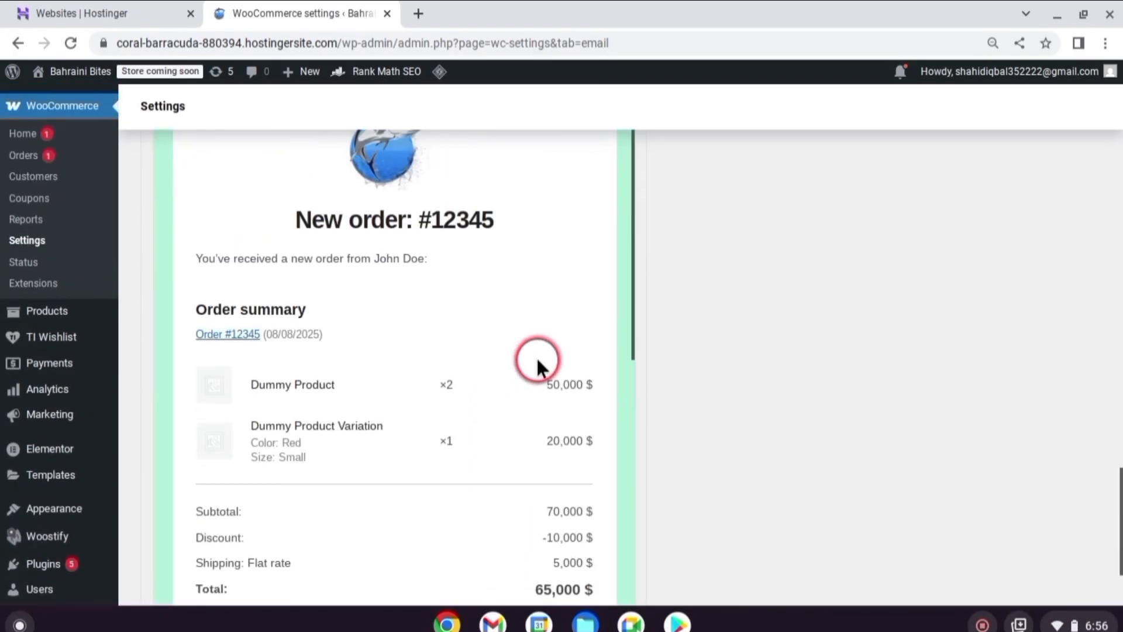
{"action": "scroll", "coordinate": [535, 358], "scroll_direction": "down", "scroll_amount": 5}
{"action": "left_click", "coordinate": [206, 572]}
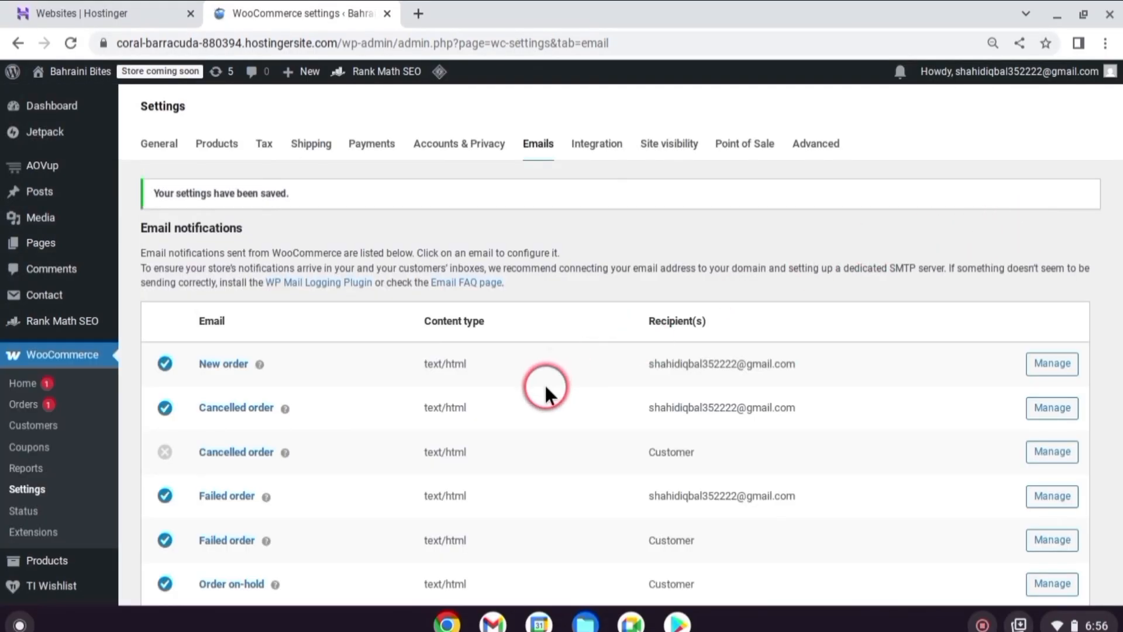
Scroll through the saved email settings page and its preview.
{"action": "scroll", "coordinate": [543, 403], "scroll_direction": "down", "scroll_amount": 3}
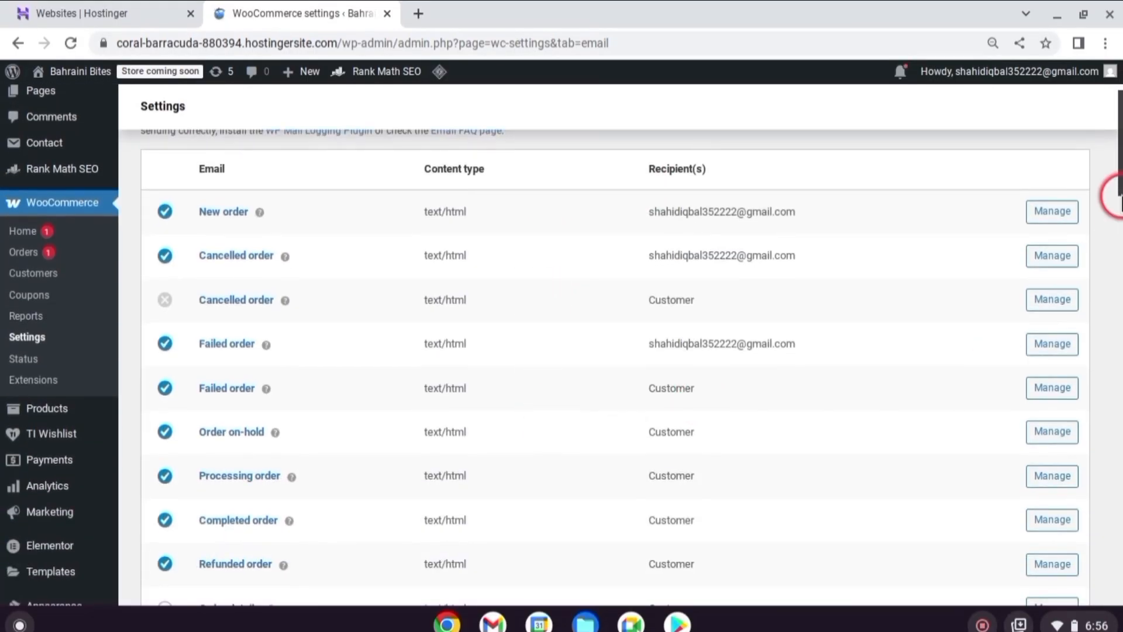
{"action": "left_click_drag", "start_coordinate": [1120, 201], "coordinate": [1120, 500]}
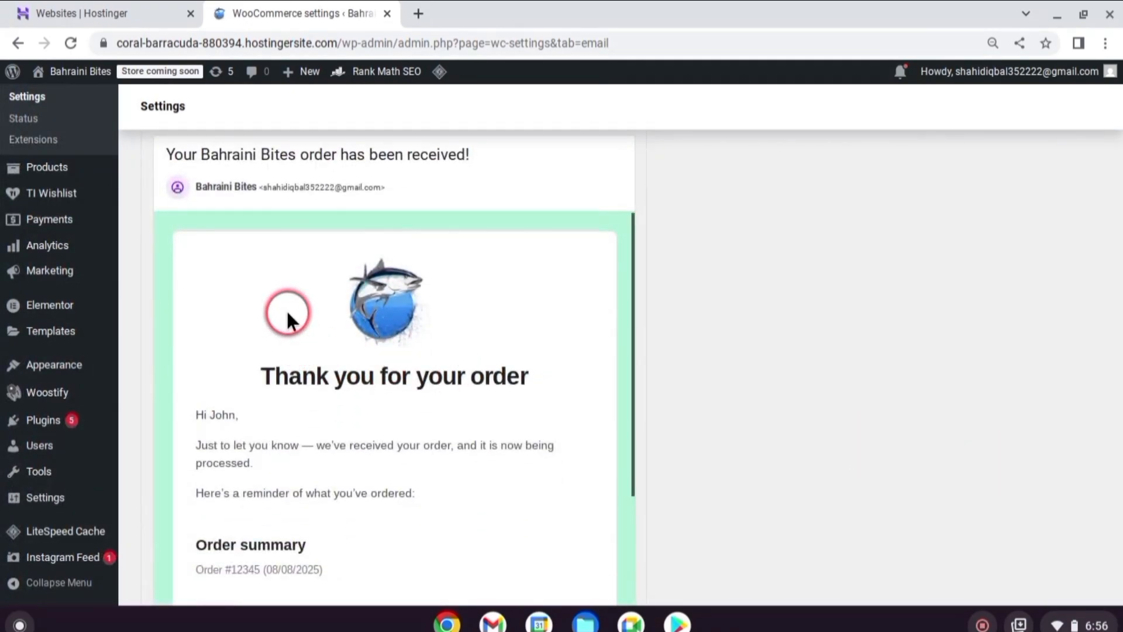
{"action": "scroll", "coordinate": [288, 317], "scroll_direction": "down", "scroll_amount": 7}
{"action": "scroll", "coordinate": [291, 316], "scroll_direction": "down", "scroll_amount": 3}
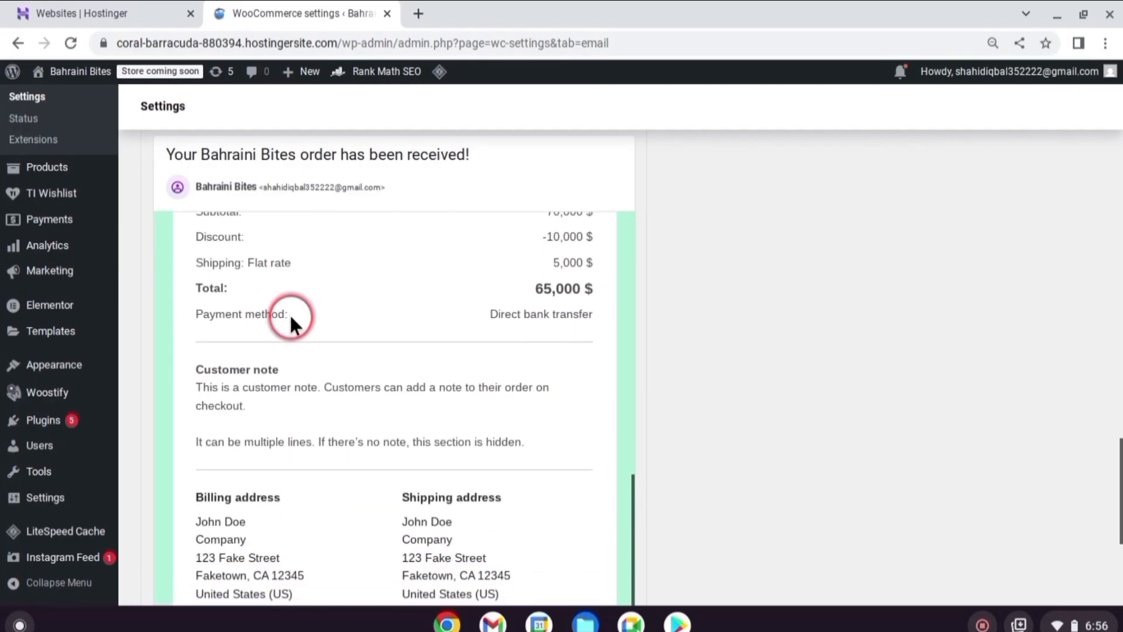
{"action": "scroll", "coordinate": [291, 319], "scroll_direction": "up", "scroll_amount": 10}
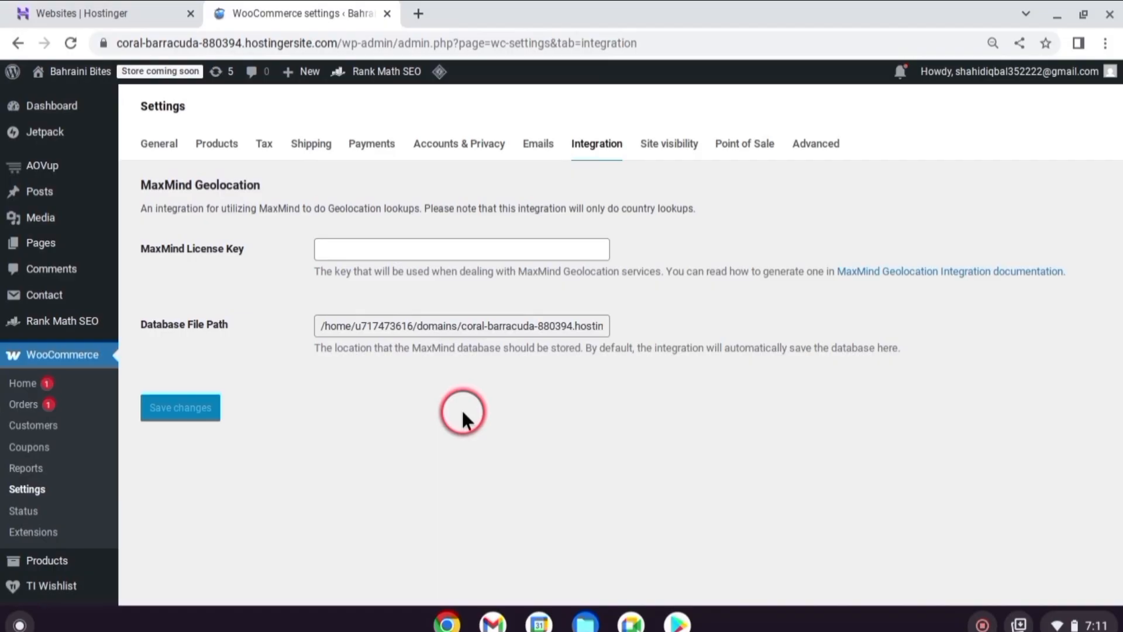
Place the cursor in the empty MaxMind License Key field.
{"action": "left_click", "coordinate": [334, 252]}
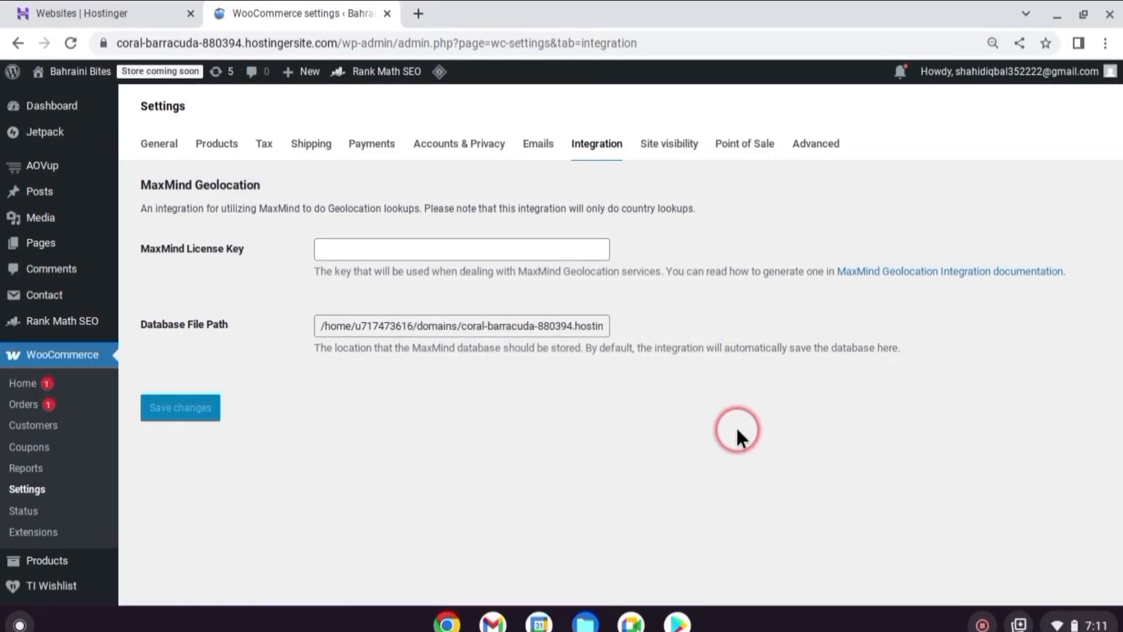
Open the MaxMind geolocation documentation in a new tab.
{"action": "right_click", "coordinate": [907, 273]}
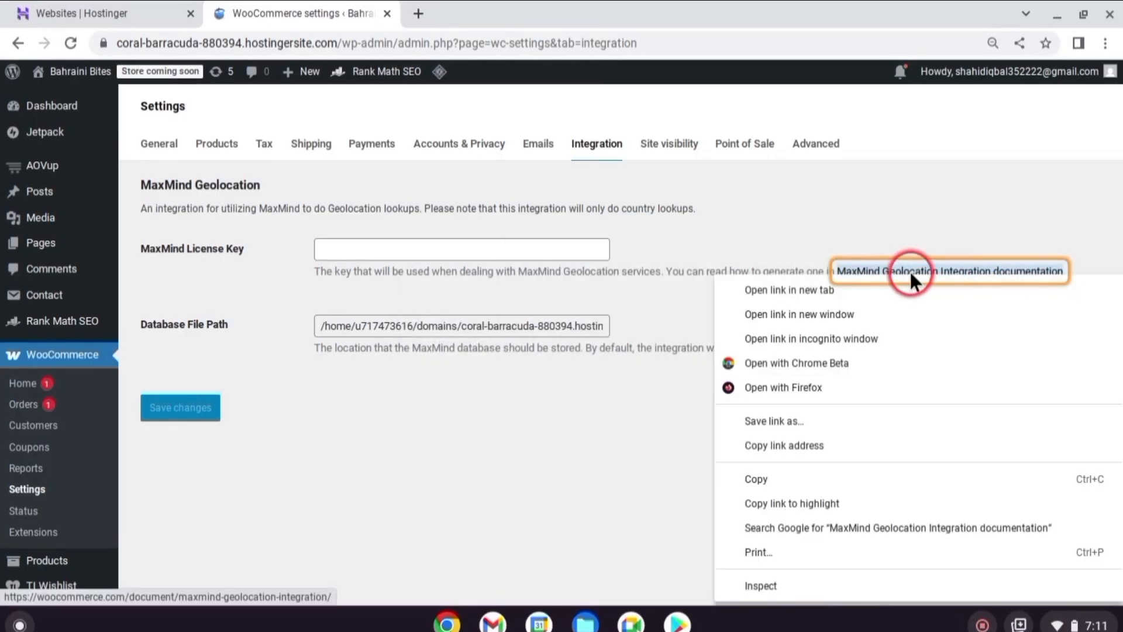
{"action": "left_click", "coordinate": [842, 287]}
{"action": "left_click", "coordinate": [502, 13]}
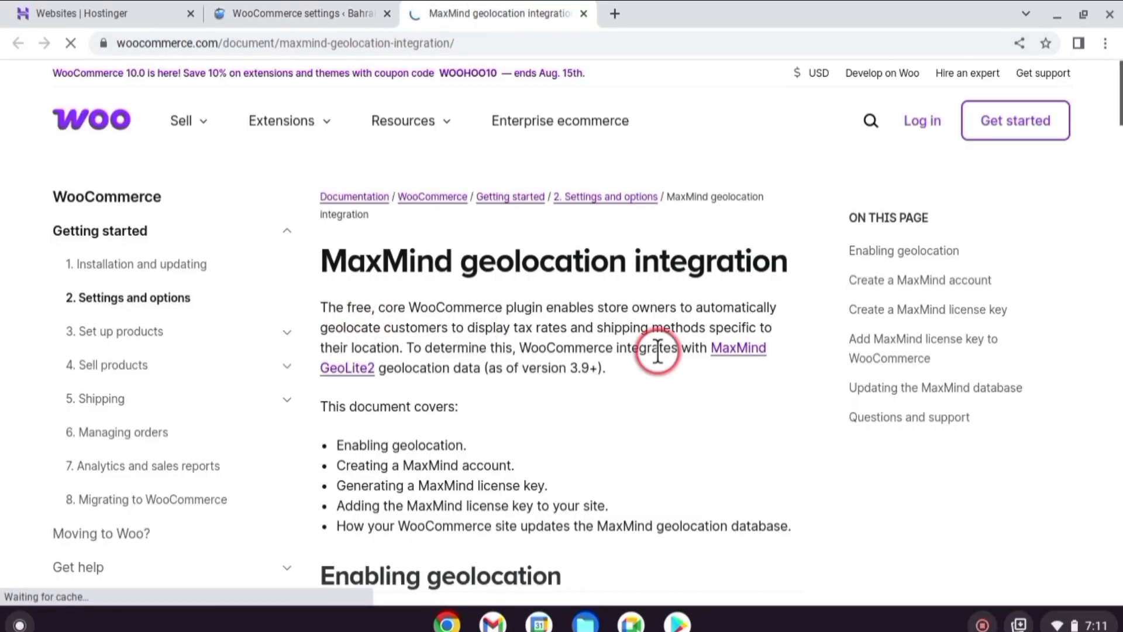
{"action": "scroll", "coordinate": [655, 351], "scroll_direction": "down", "scroll_amount": 15}
{"action": "scroll", "coordinate": [655, 351], "scroll_direction": "down", "scroll_amount": 5}
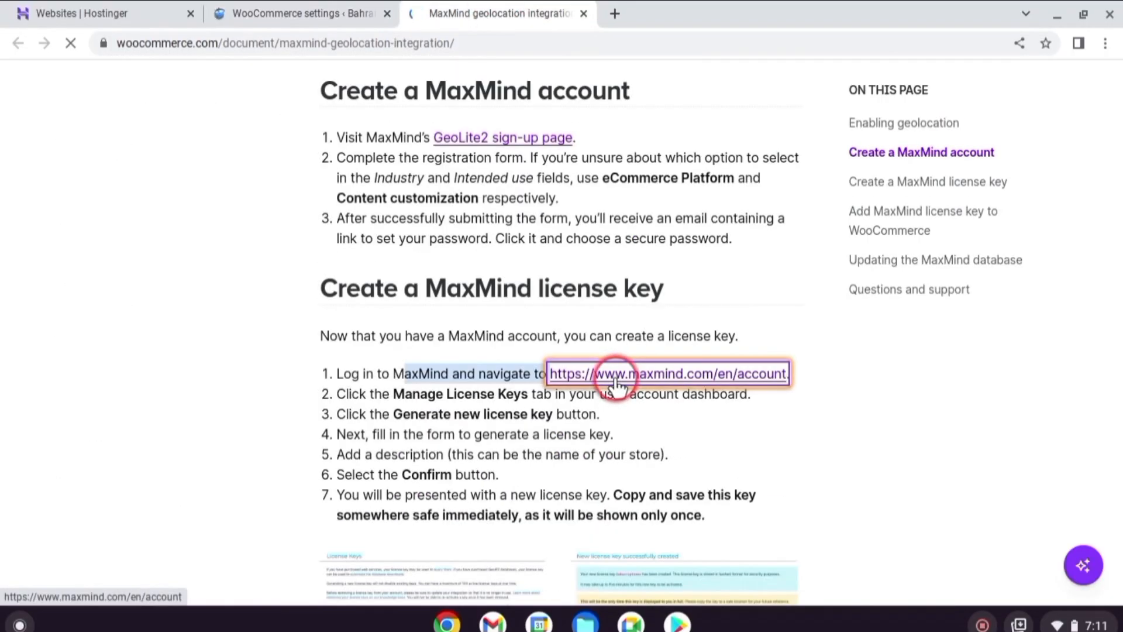
Follow the link to the MaxMind account page, then return to the integration settings.
{"action": "left_click", "coordinate": [615, 377]}
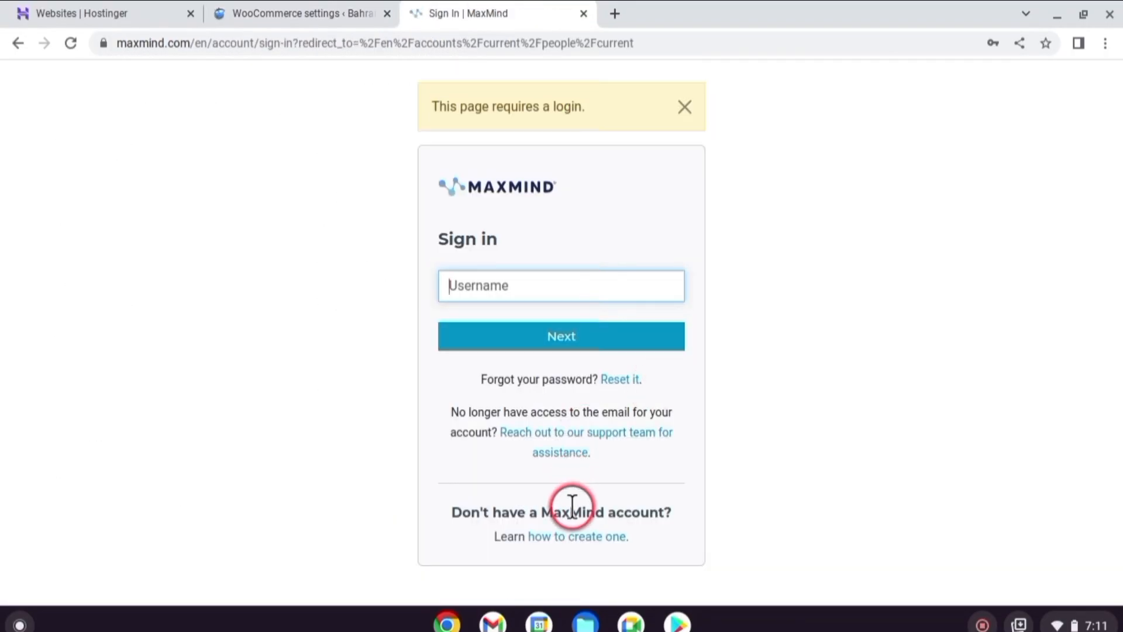
{"action": "left_click_drag", "start_coordinate": [650, 538], "coordinate": [521, 539]}
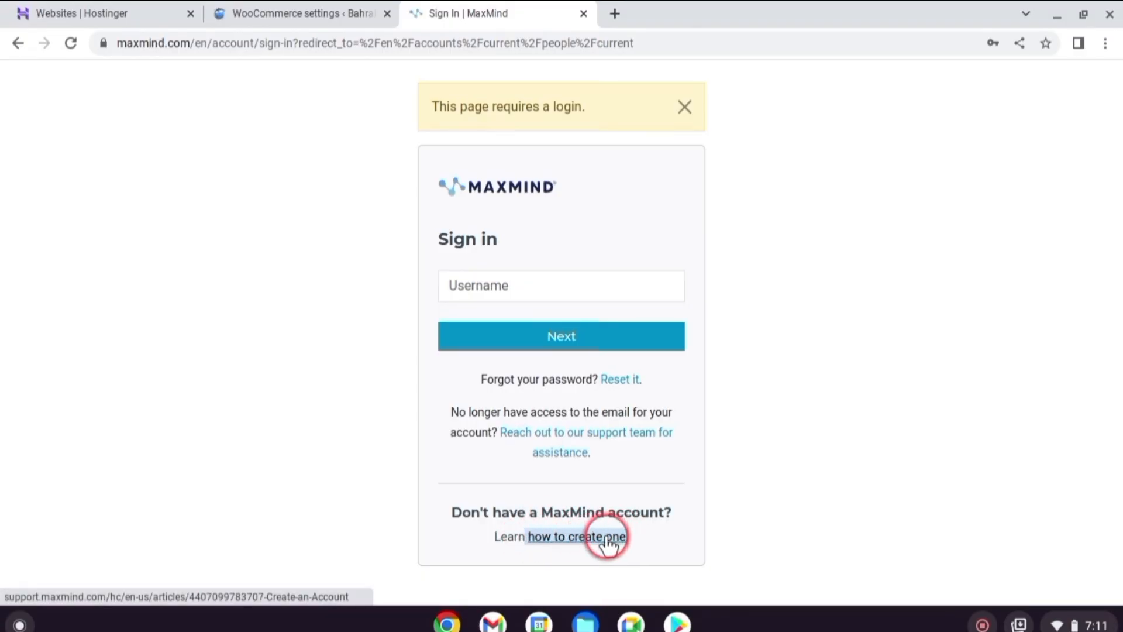
{"action": "left_click", "coordinate": [286, 23]}
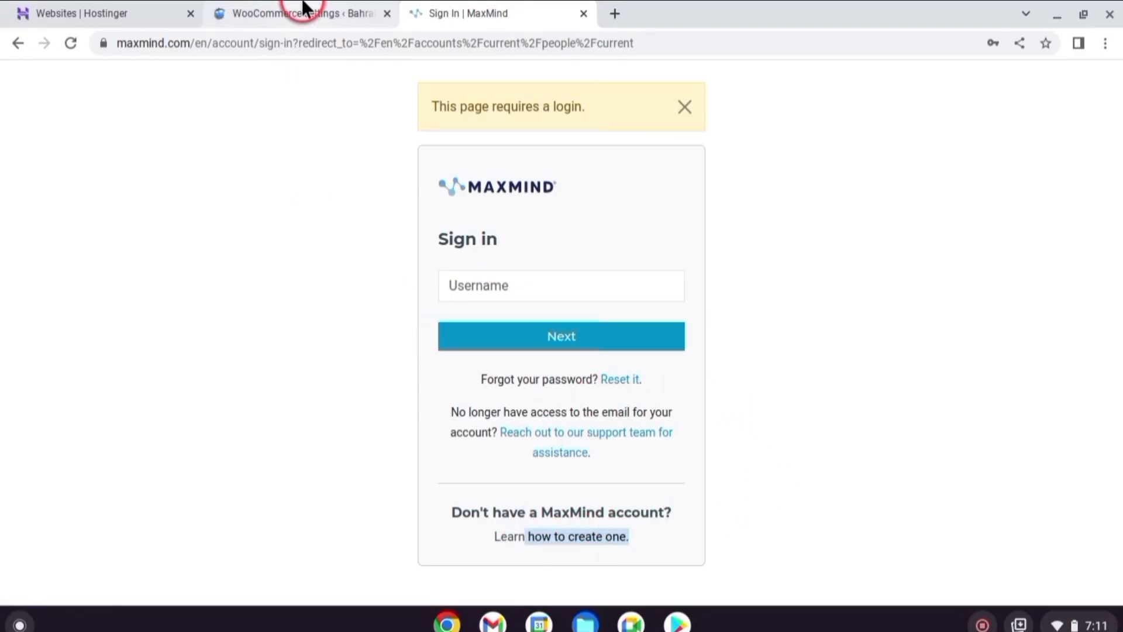
Save an autofilled MaxMind license key, which WooCommerce rejects as invalid, then view Site visibility.
{"action": "left_click", "coordinate": [346, 243]}
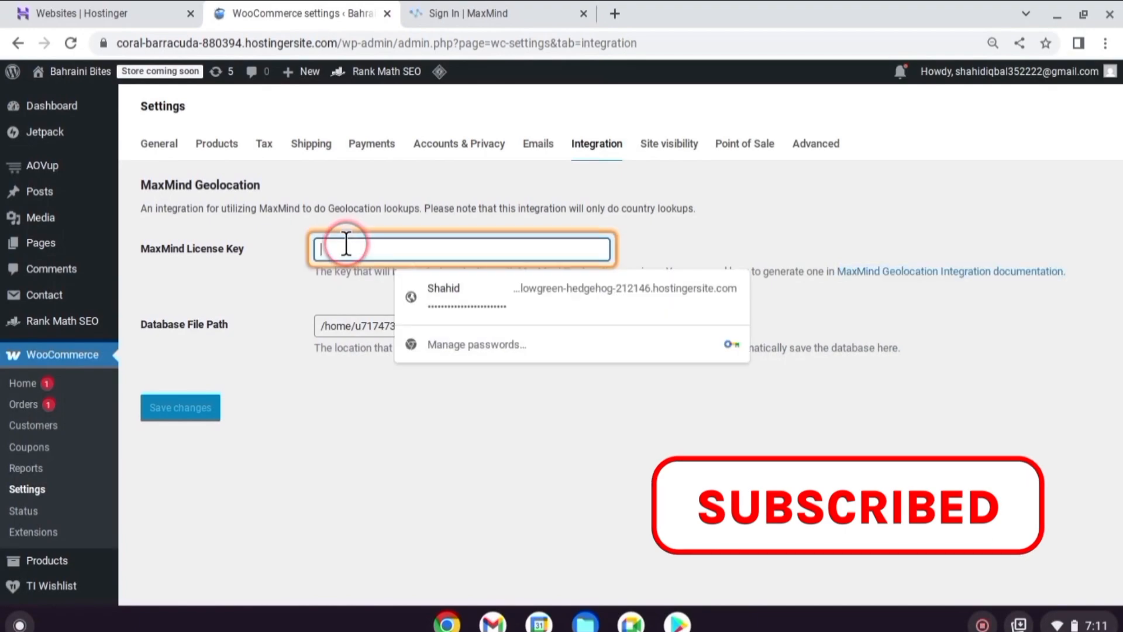
{"action": "left_click", "coordinate": [524, 293]}
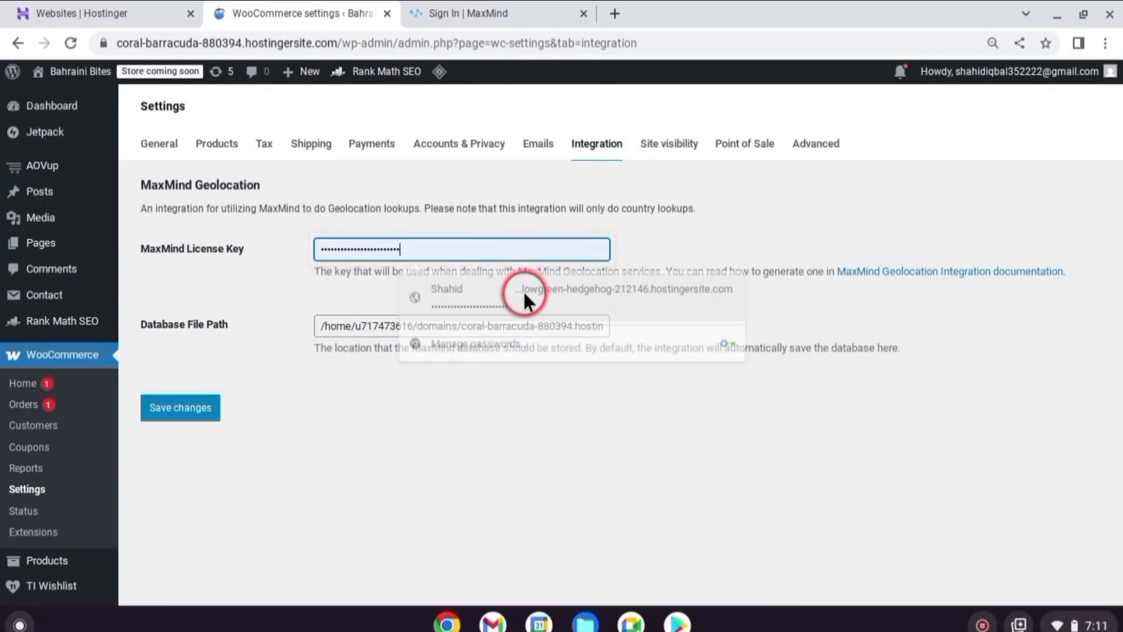
{"action": "left_click", "coordinate": [450, 452]}
{"action": "left_click", "coordinate": [180, 407]}
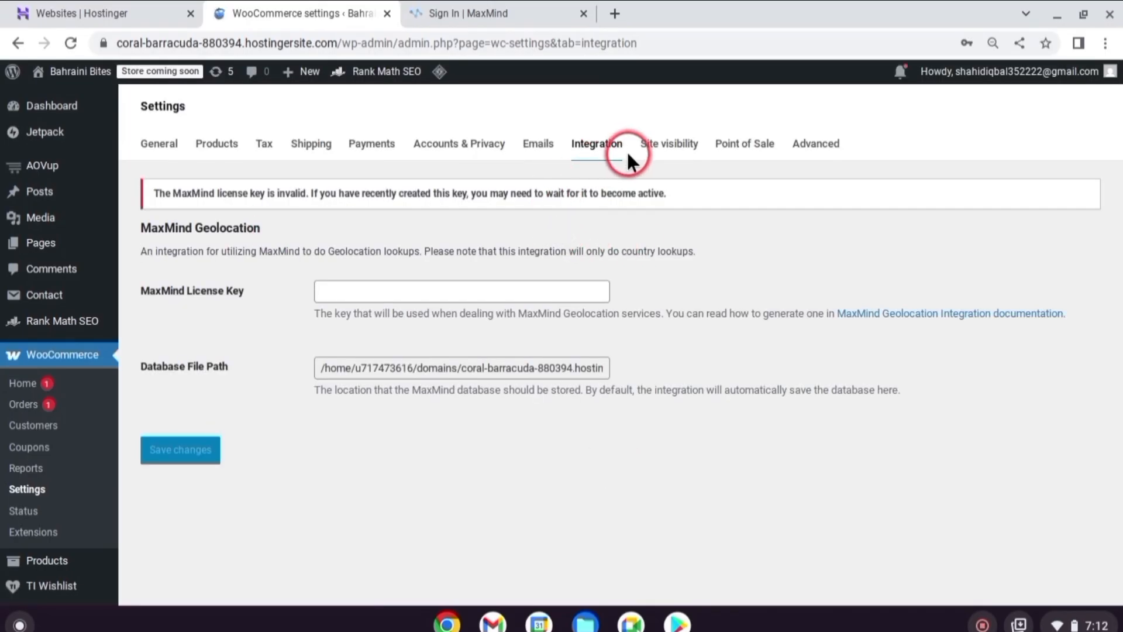
{"action": "left_click", "coordinate": [643, 148]}
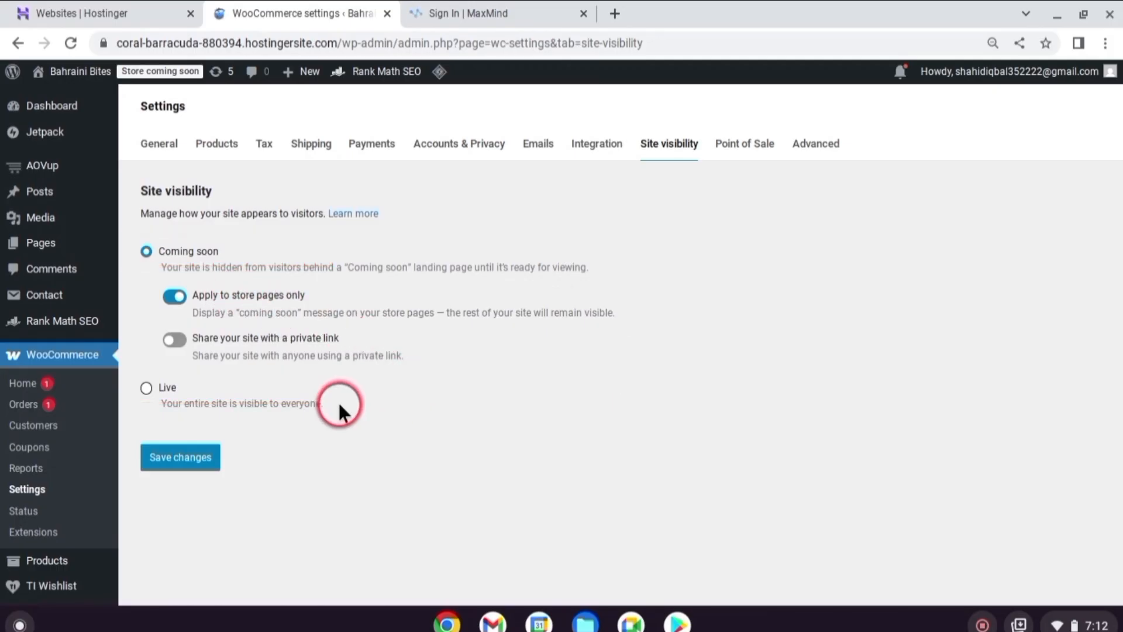
Toggle visibility to Live and back to Coming soon, then leave for Store details without saving.
{"action": "left_click", "coordinate": [147, 388]}
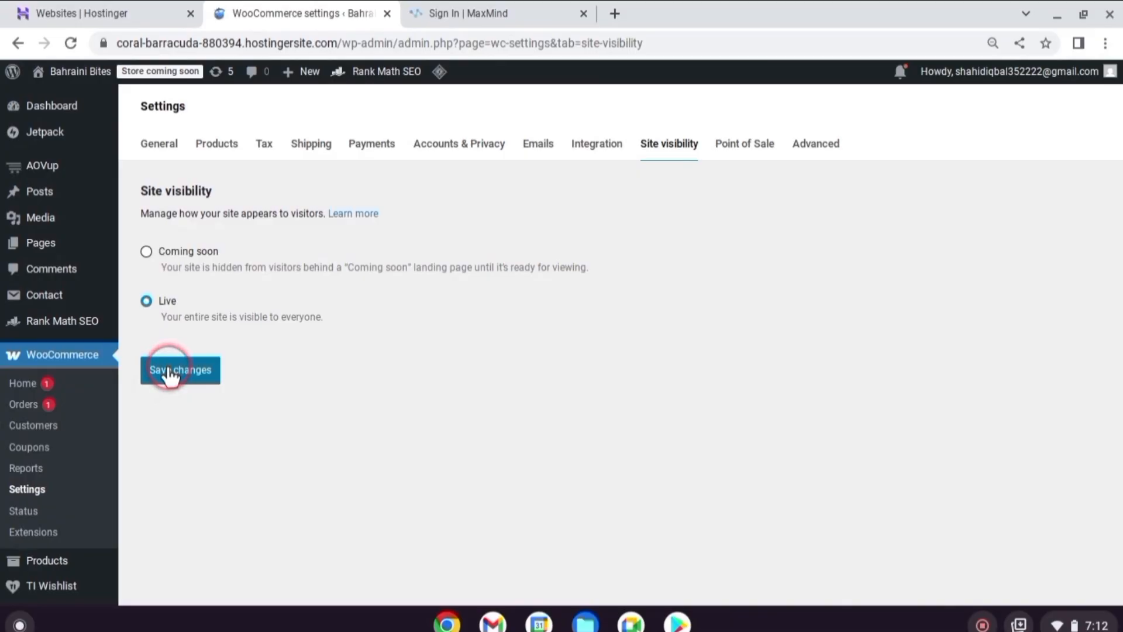
{"action": "left_click", "coordinate": [152, 250]}
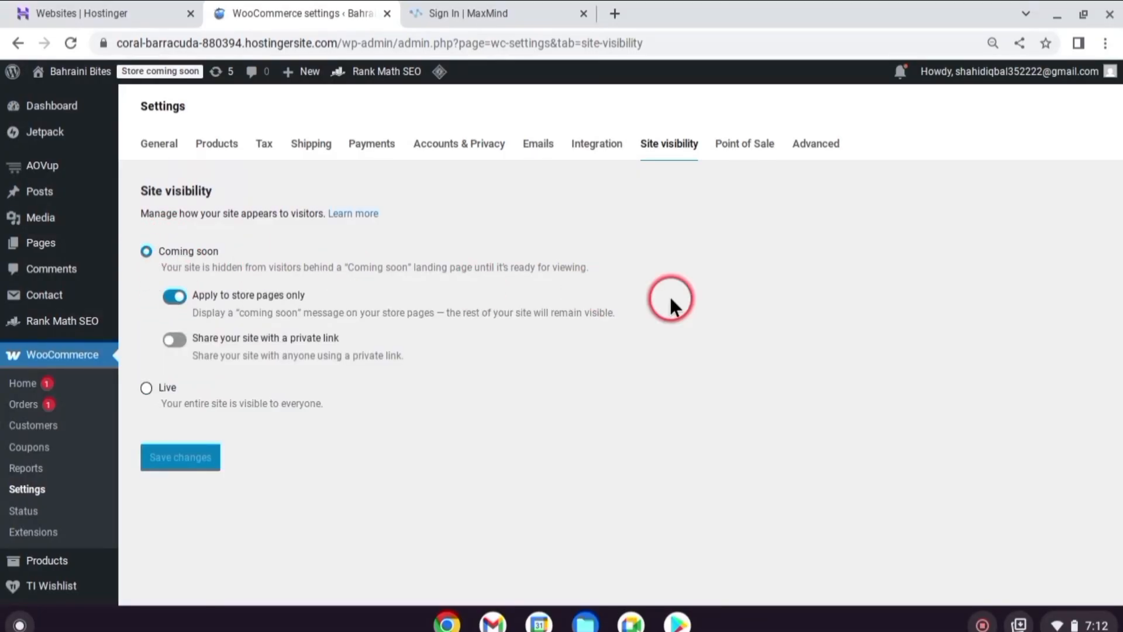
{"action": "left_click", "coordinate": [745, 147]}
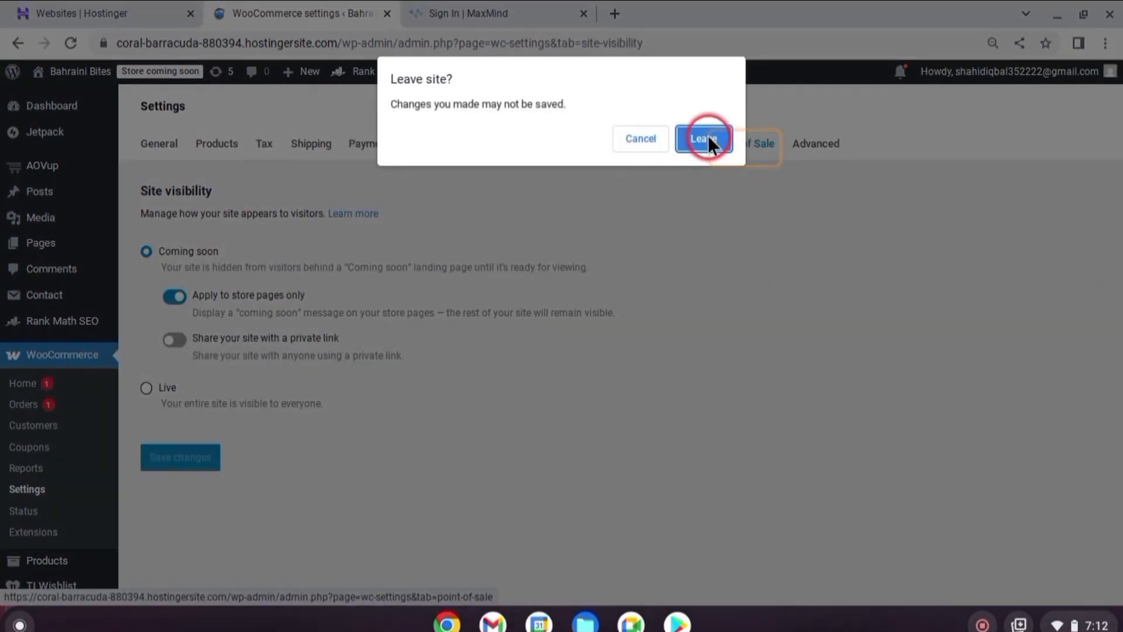
{"action": "left_click", "coordinate": [705, 138]}
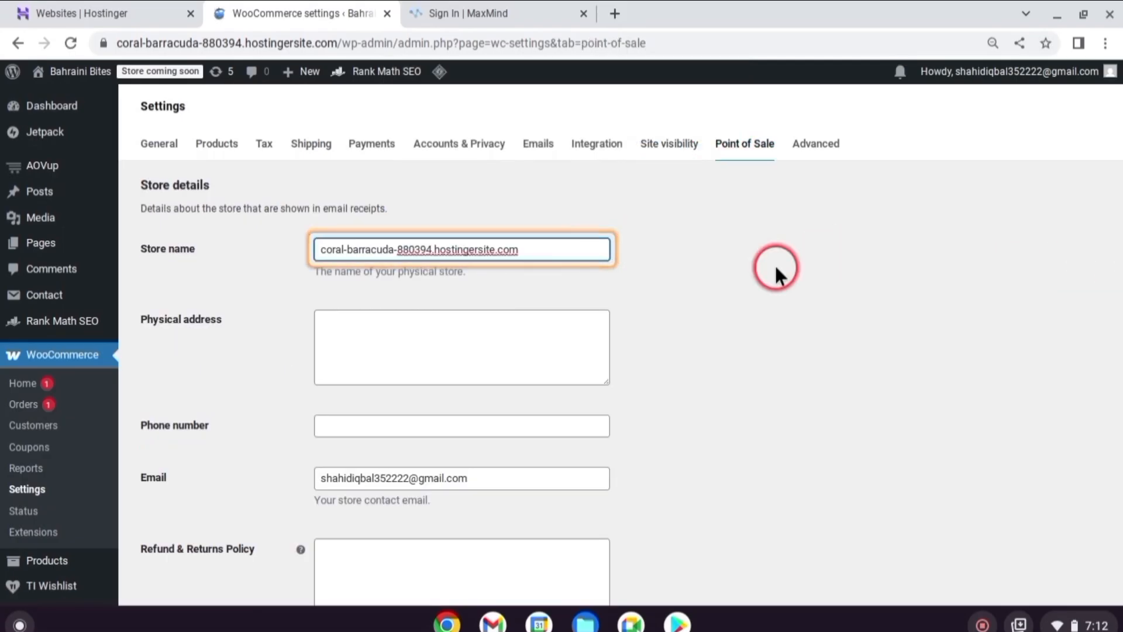
Change the store name to 'Bahraini Bites' with a capital B.
{"action": "left_click_drag", "start_coordinate": [545, 258], "coordinate": [254, 247]}
{"action": "type", "text": "Bahra"}
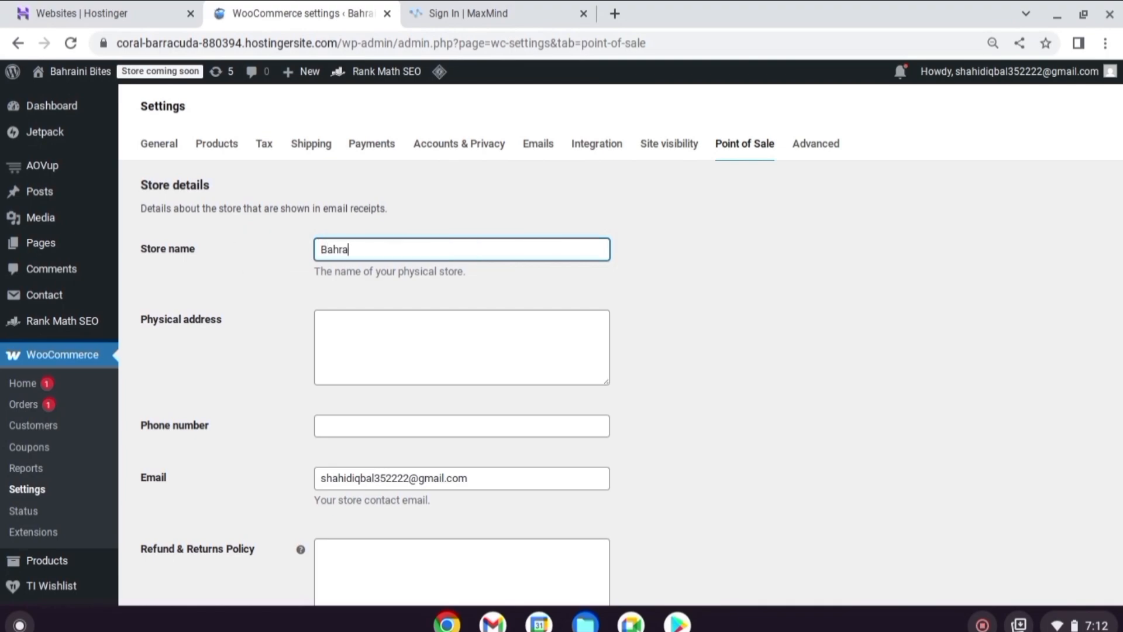
{"action": "type", "text": "ini bites"}
{"action": "left_click", "coordinate": [368, 245]}
{"action": "key", "text": "BackSpace"}
{"action": "type", "text": "B"}
{"action": "left_click", "coordinate": [752, 334]}
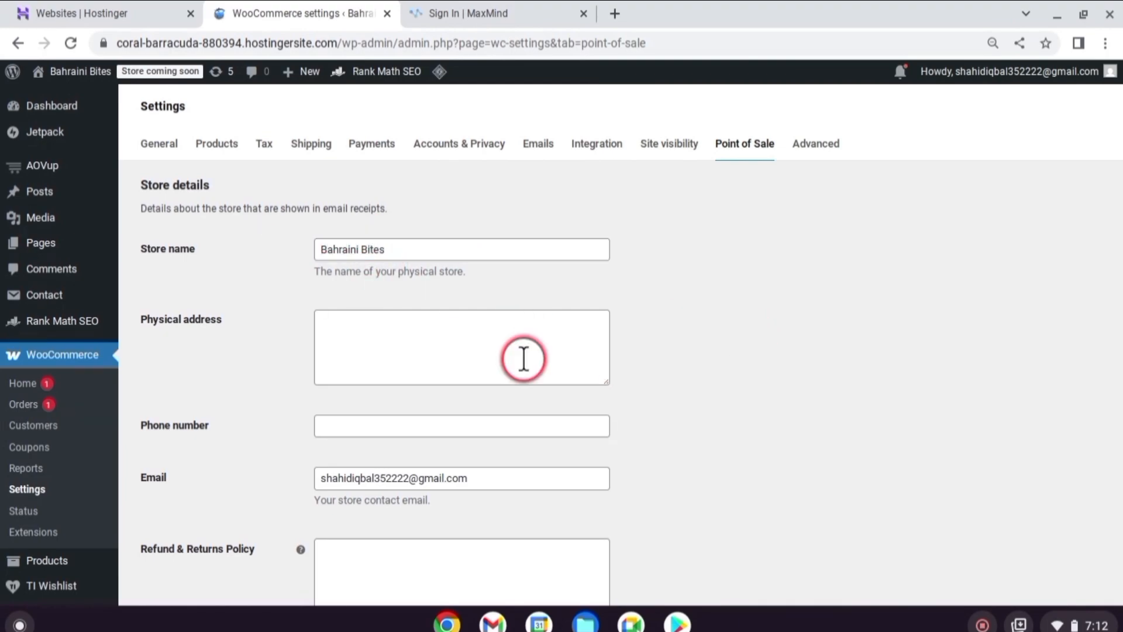
Fill in the store's physical address from a saved entry, plus the phone number and contact email.
{"action": "left_click", "coordinate": [418, 348]}
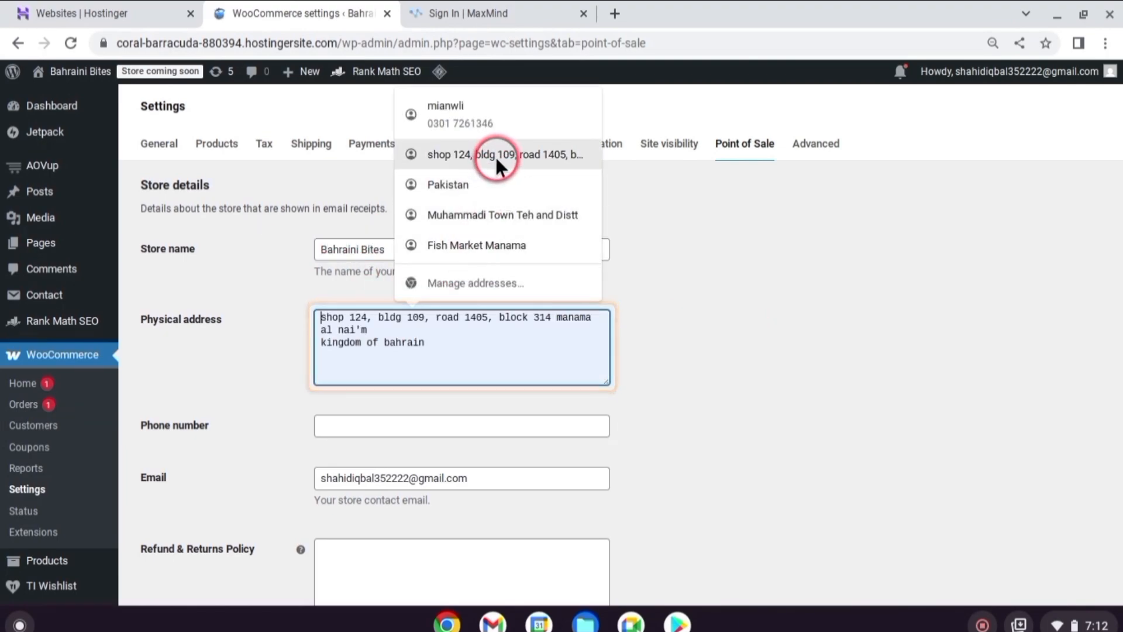
{"action": "left_click", "coordinate": [495, 156]}
{"action": "scroll", "coordinate": [468, 357], "scroll_direction": "down", "scroll_amount": 2}
{"action": "left_click", "coordinate": [426, 314]}
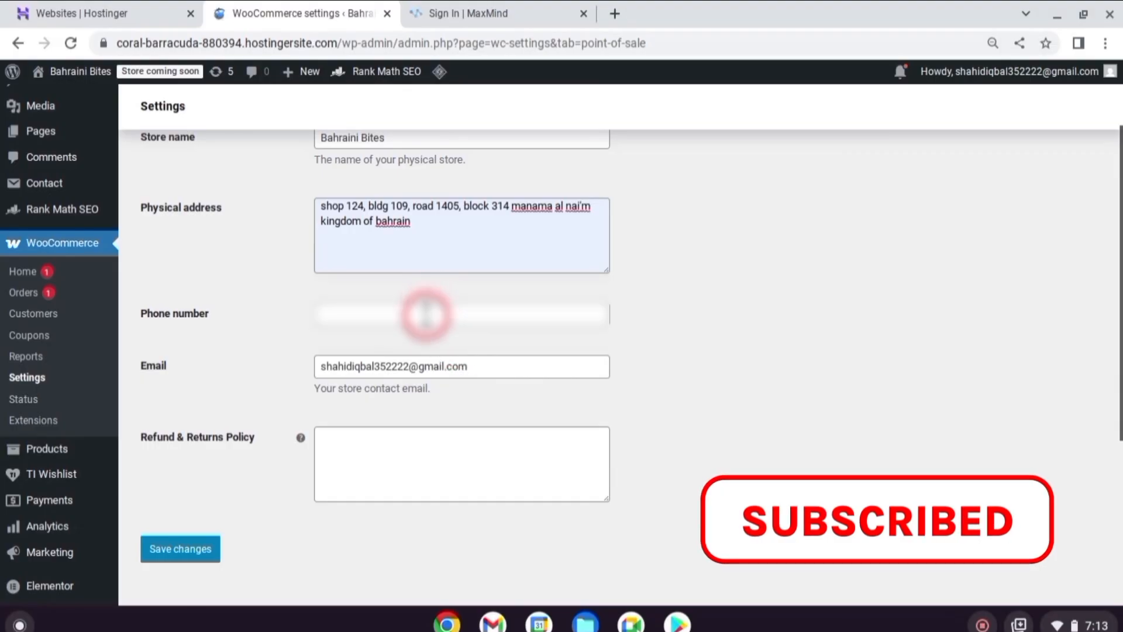
{"action": "left_click", "coordinate": [607, 369]}
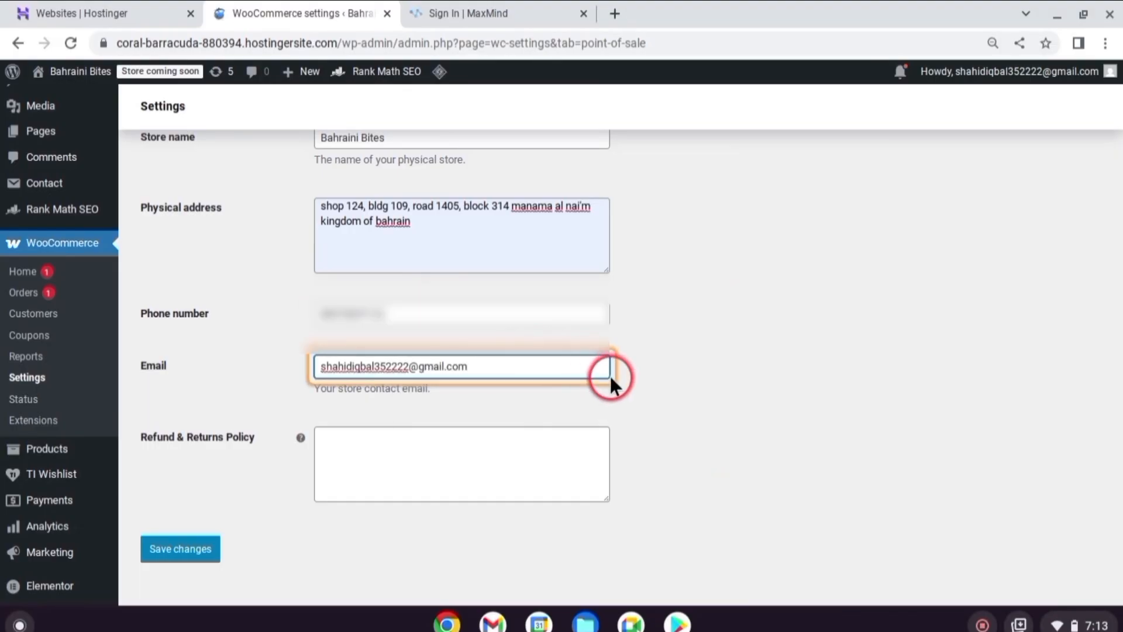
Paste in the 30-day refund and returns policy and save the store details.
{"action": "left_click", "coordinate": [490, 446]}
{"action": "key", "text": "ctrl+v"}
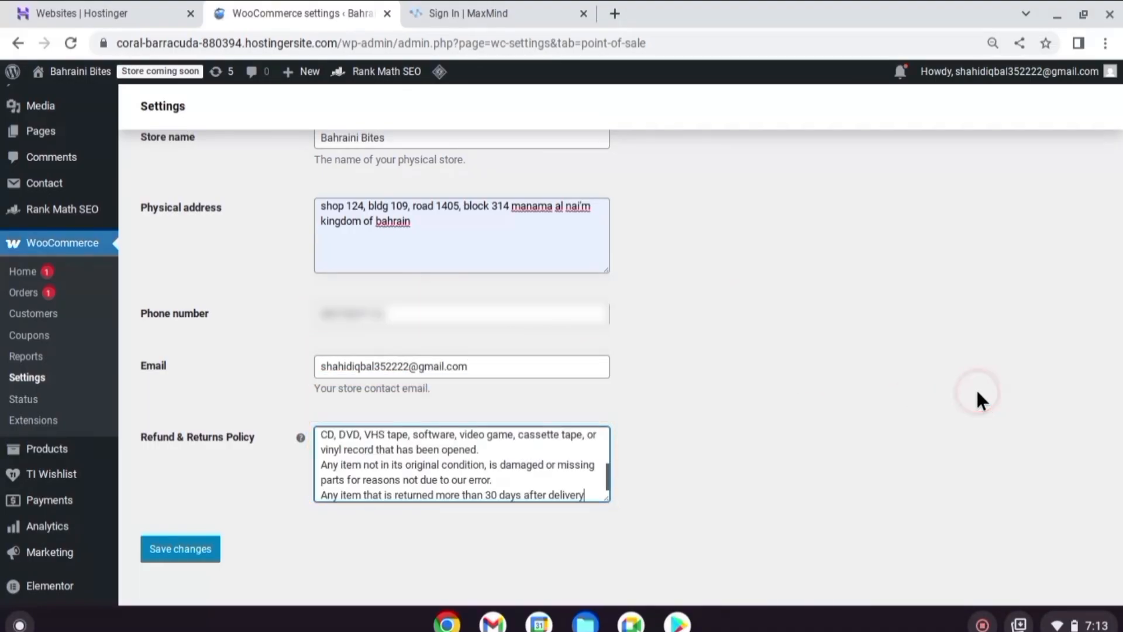
{"action": "left_click", "coordinate": [962, 382]}
{"action": "left_click", "coordinate": [772, 393]}
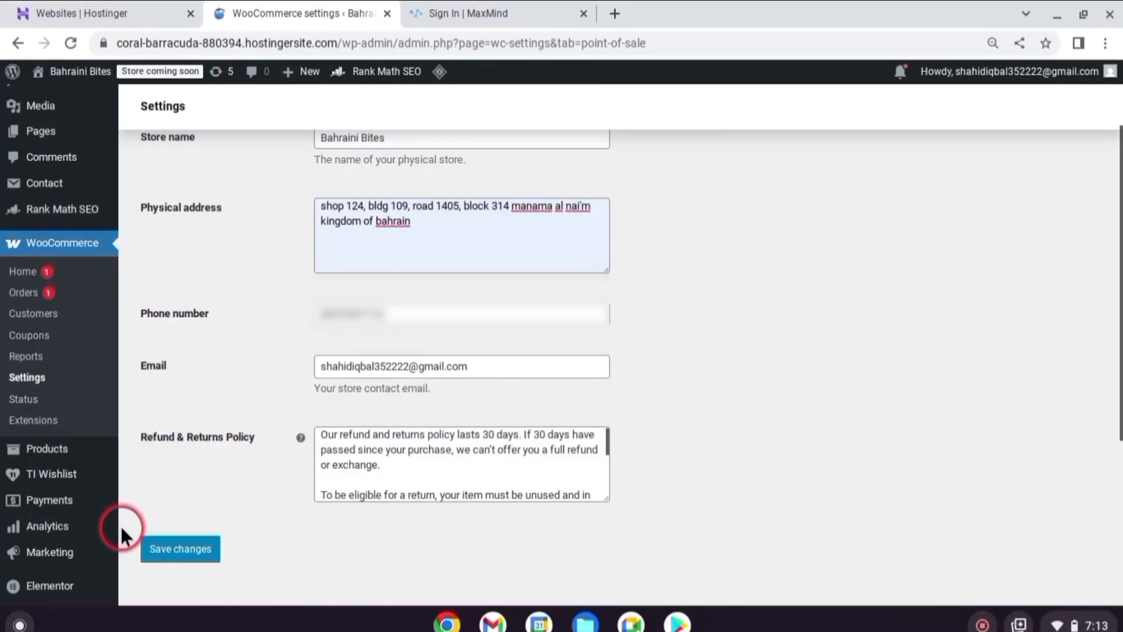
{"action": "left_click", "coordinate": [176, 549]}
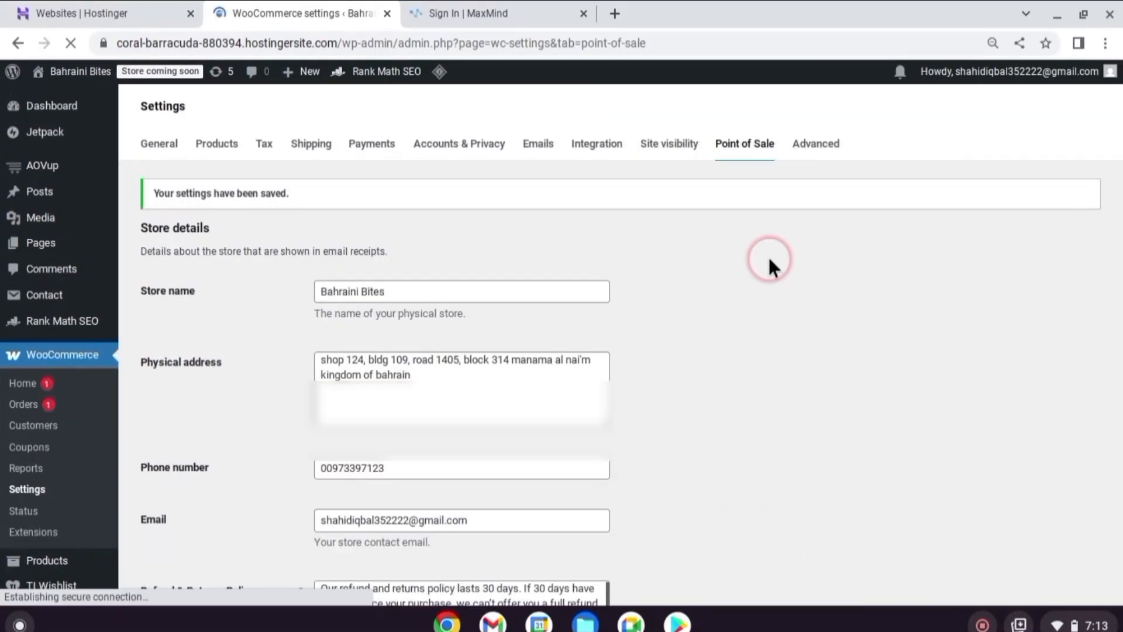
{"action": "left_click", "coordinate": [816, 143]}
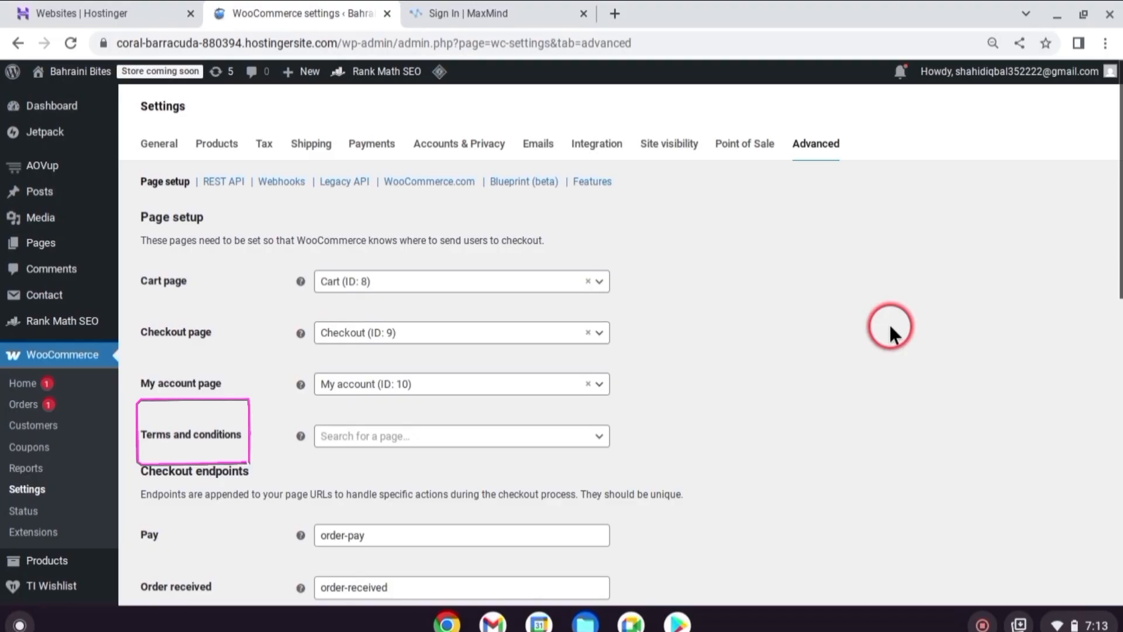
Search 'terms', pick Terms and Conditions (ID: 11) as the terms page, and save.
{"action": "left_click", "coordinate": [588, 439]}
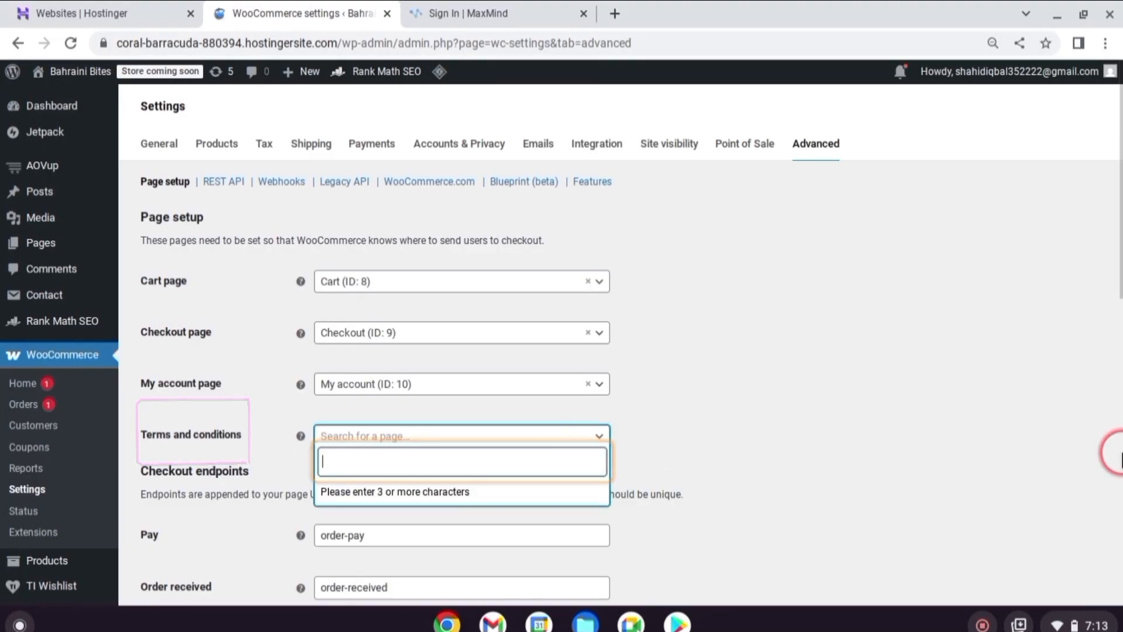
{"action": "type", "text": "terms"}
{"action": "key", "text": "Return"}
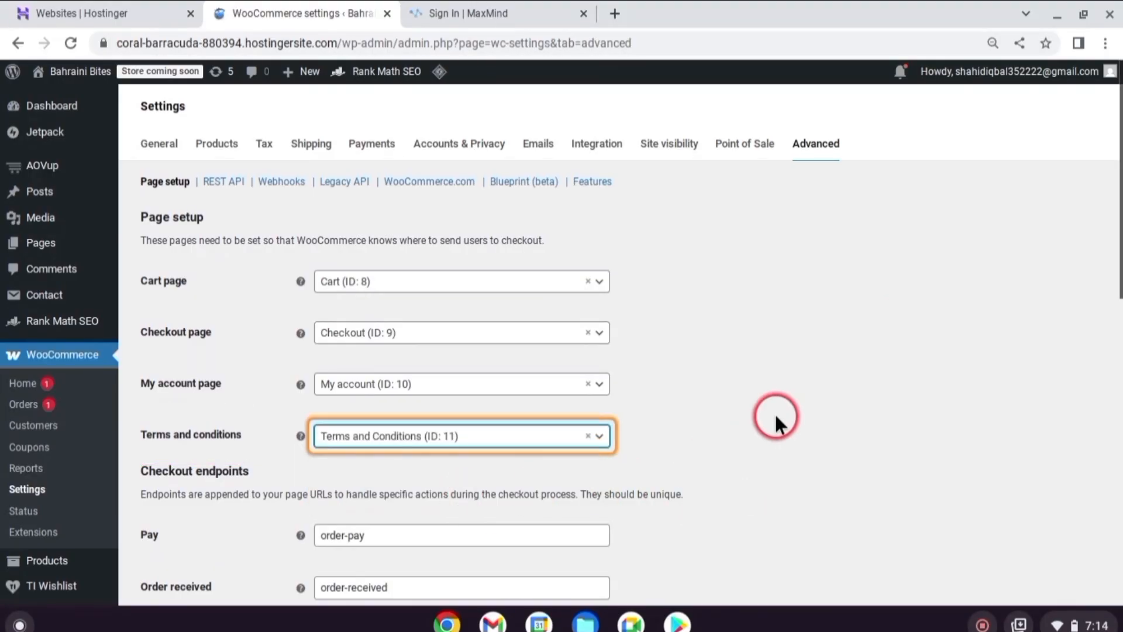
{"action": "scroll", "coordinate": [766, 416], "scroll_direction": "down", "scroll_amount": 8}
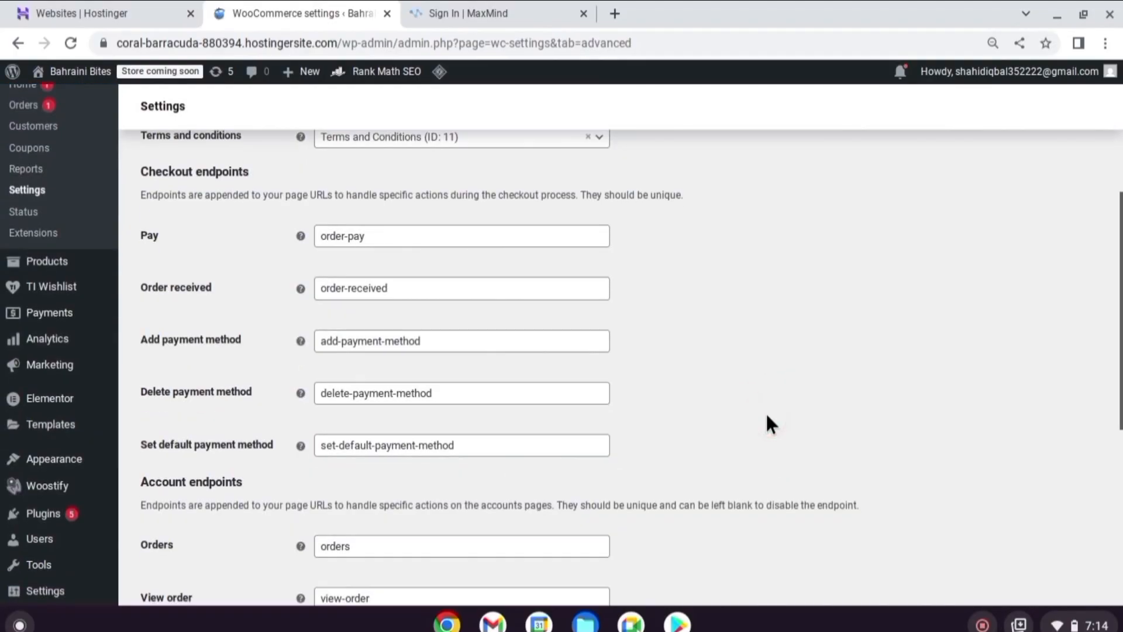
{"action": "scroll", "coordinate": [639, 431], "scroll_direction": "down", "scroll_amount": 4}
{"action": "left_click", "coordinate": [199, 573]}
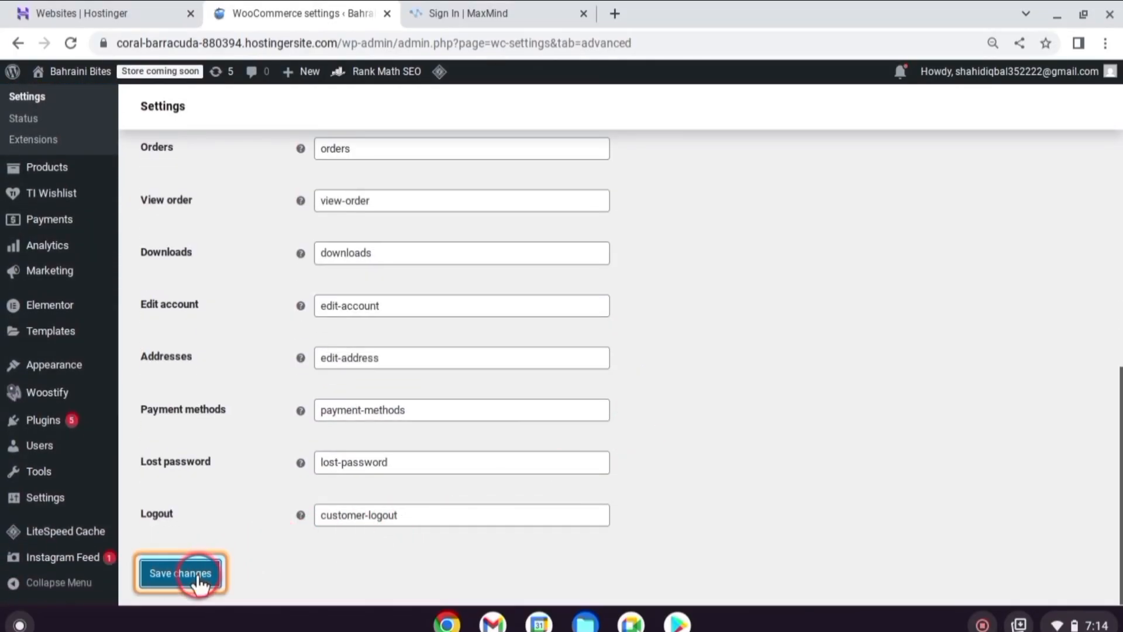